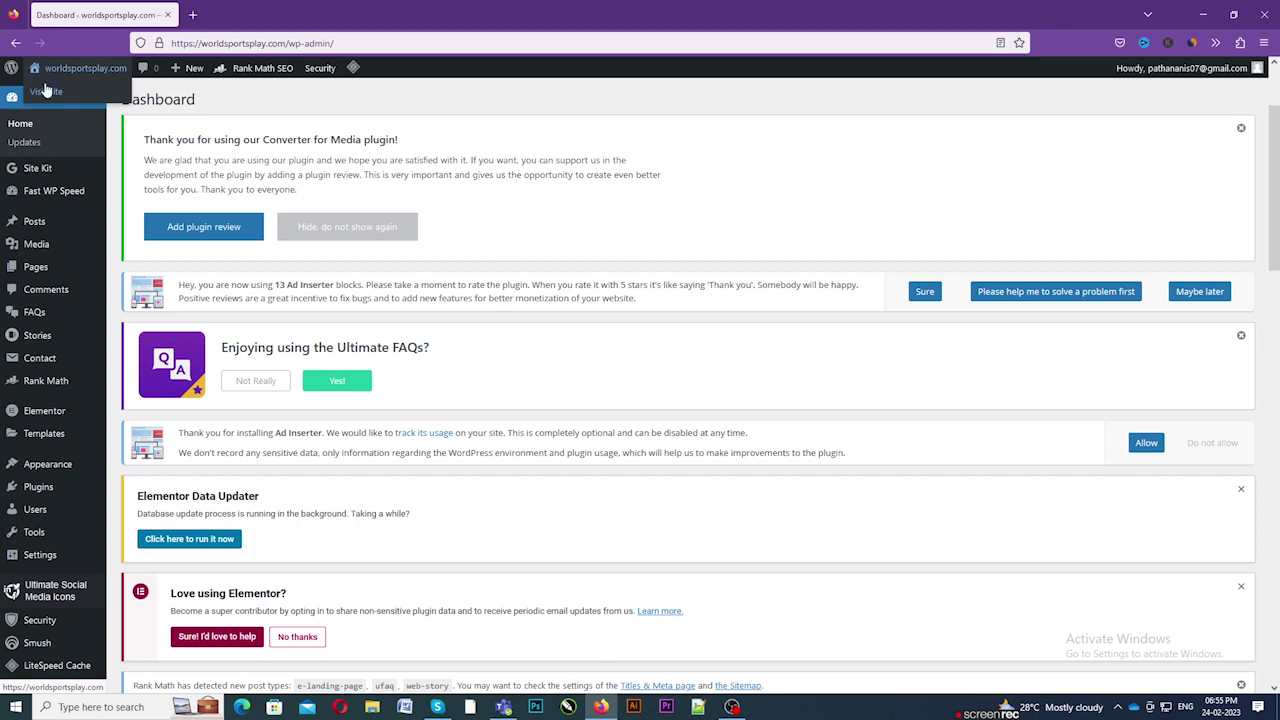
- Open the live site in a new tab, view its home page and return to the dashboard
click(63, 98)
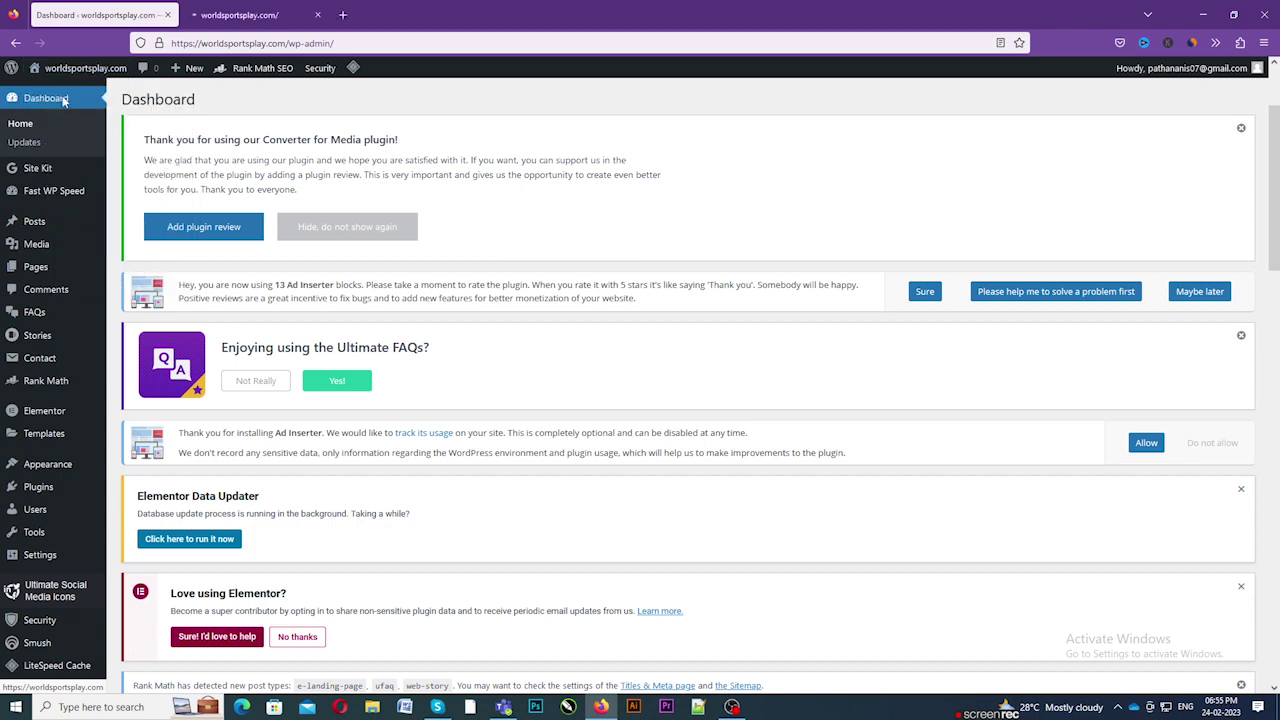
click(222, 12)
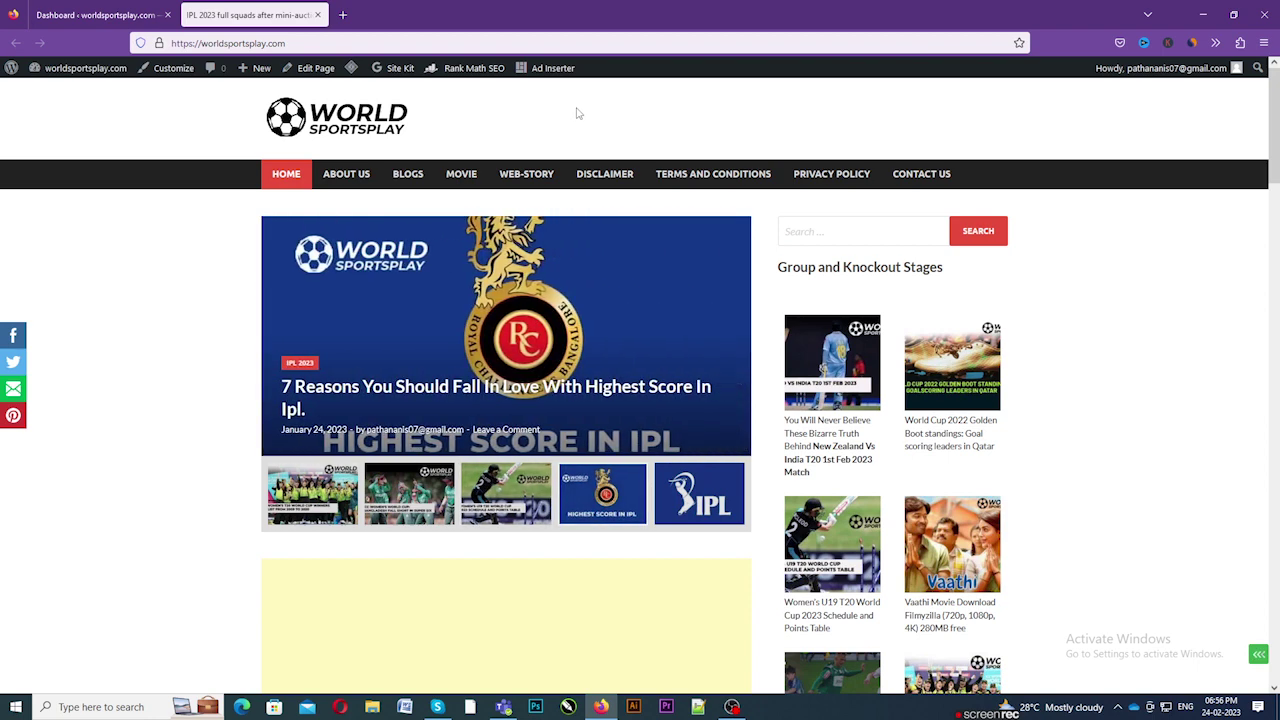
click(34, 10)
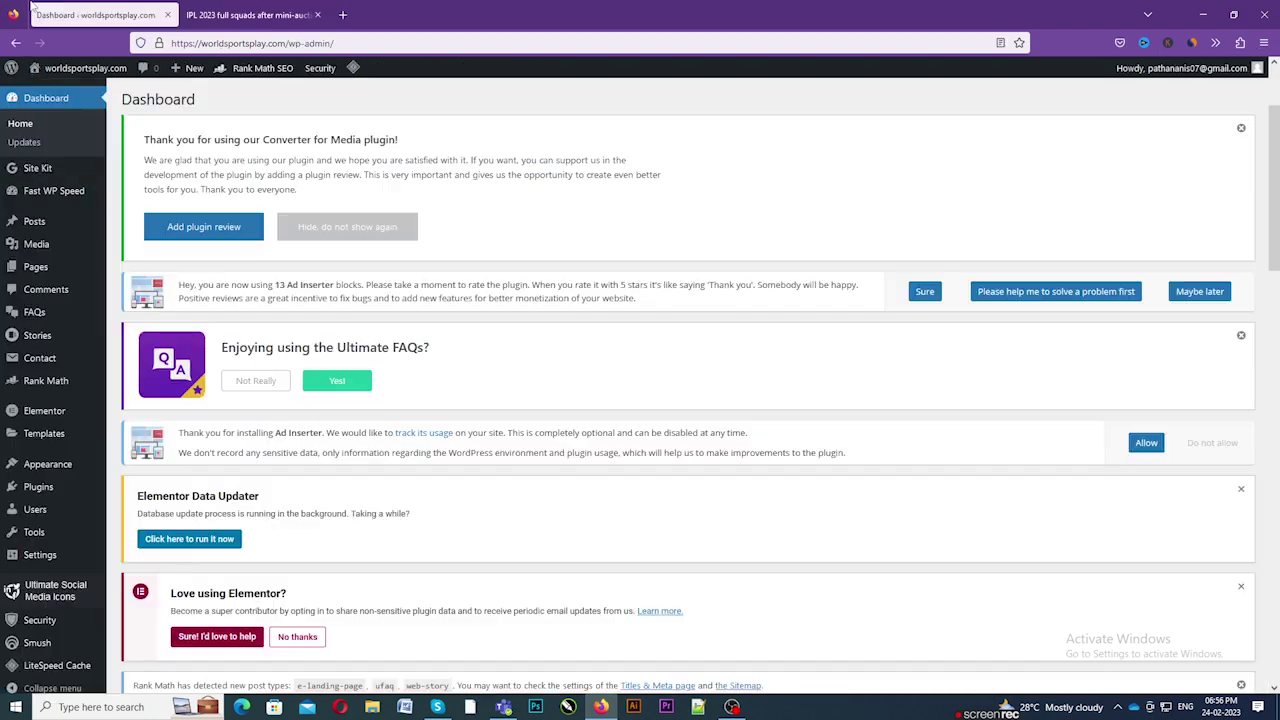
- Open the theme customizer in a new tab and switch to it
mouse_move(43, 470)
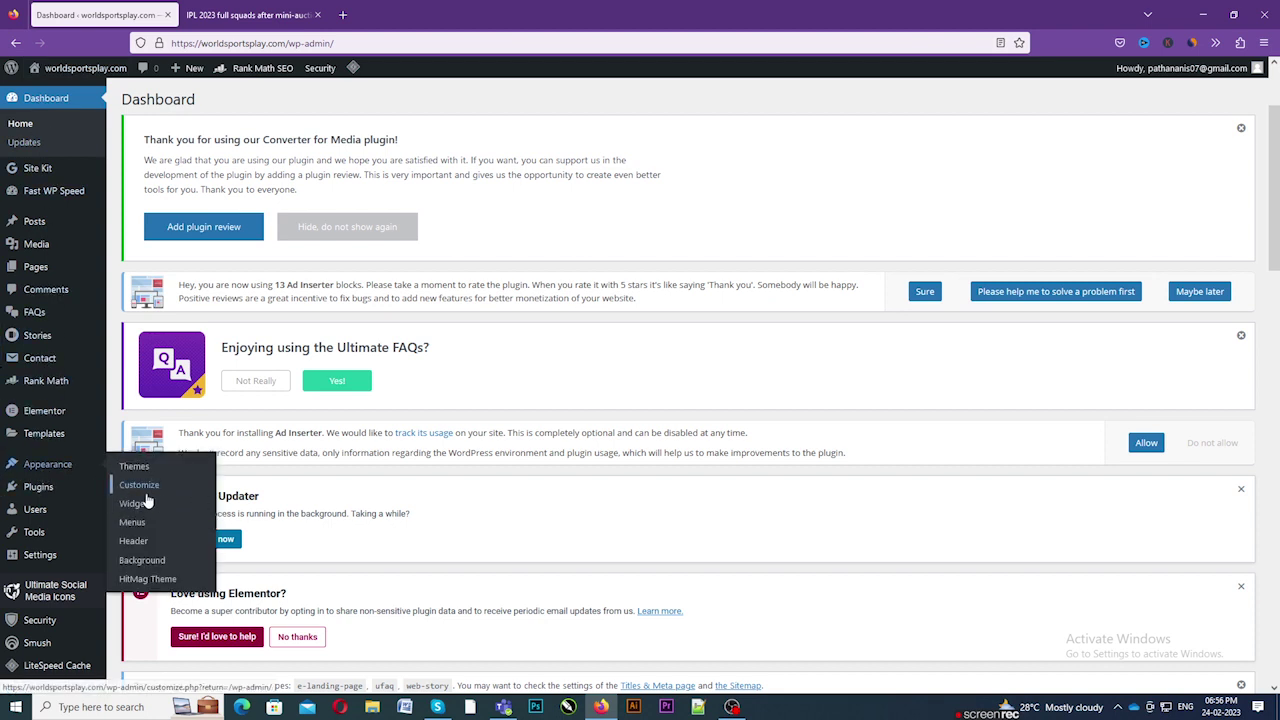
right_click(139, 492)
click(228, 497)
click(232, 10)
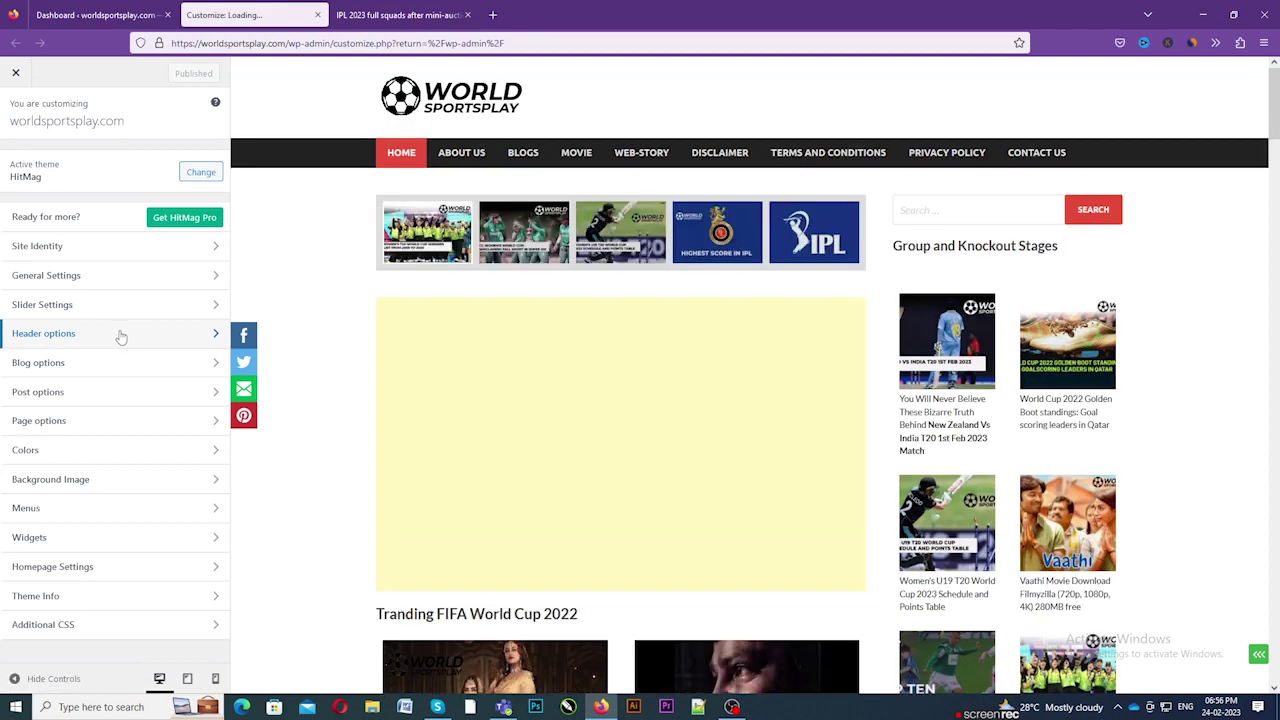
- Set the site icon to the football image cropped-cropped-logo-1.png from the media library and publish the change
click(89, 252)
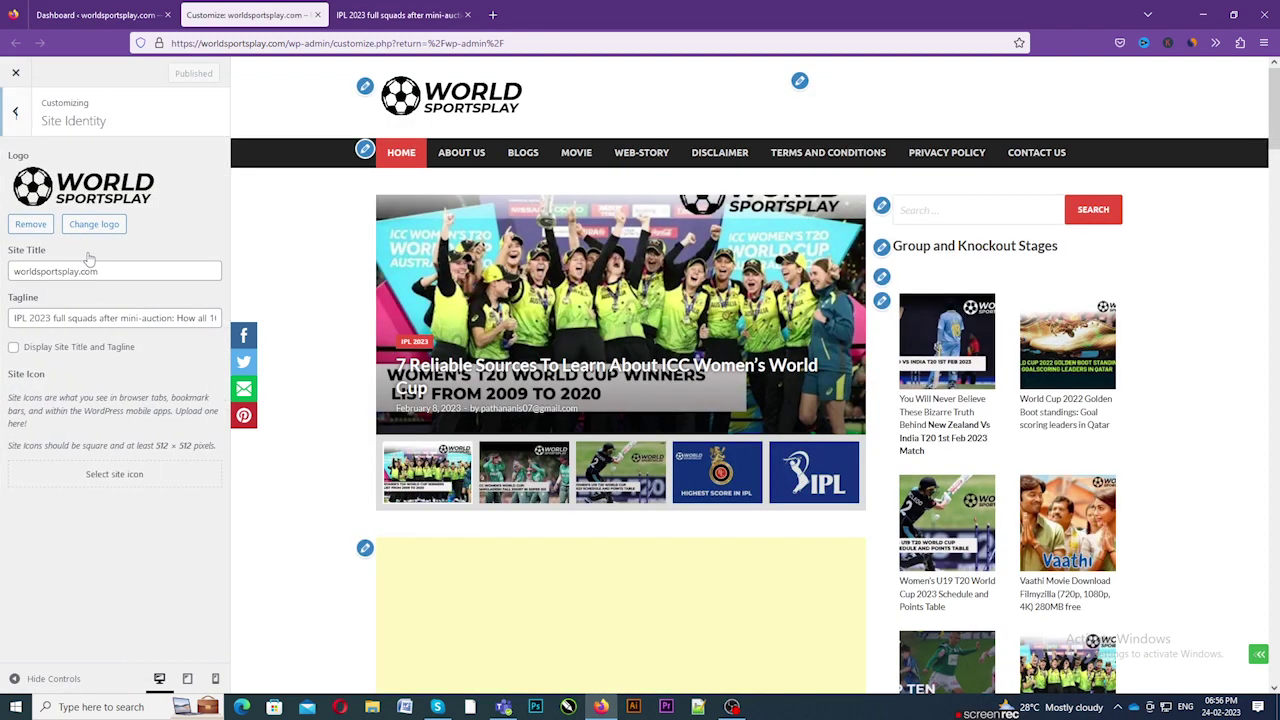
click(15, 112)
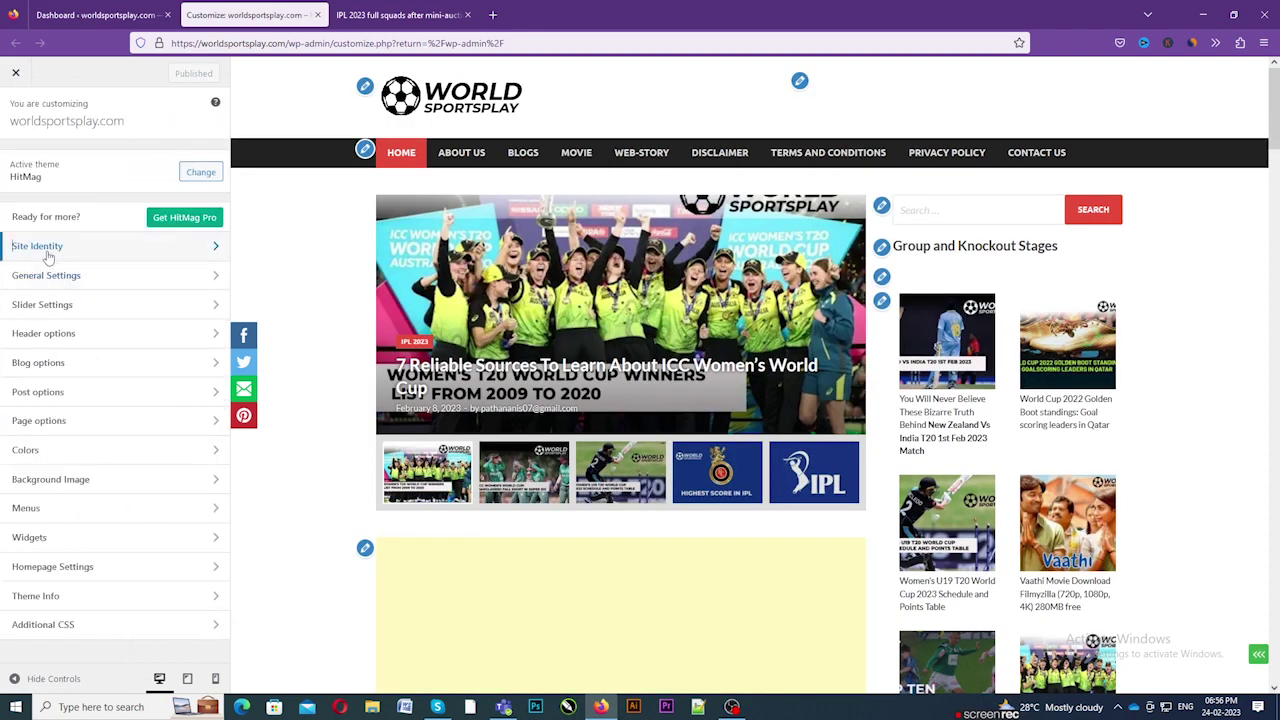
click(47, 252)
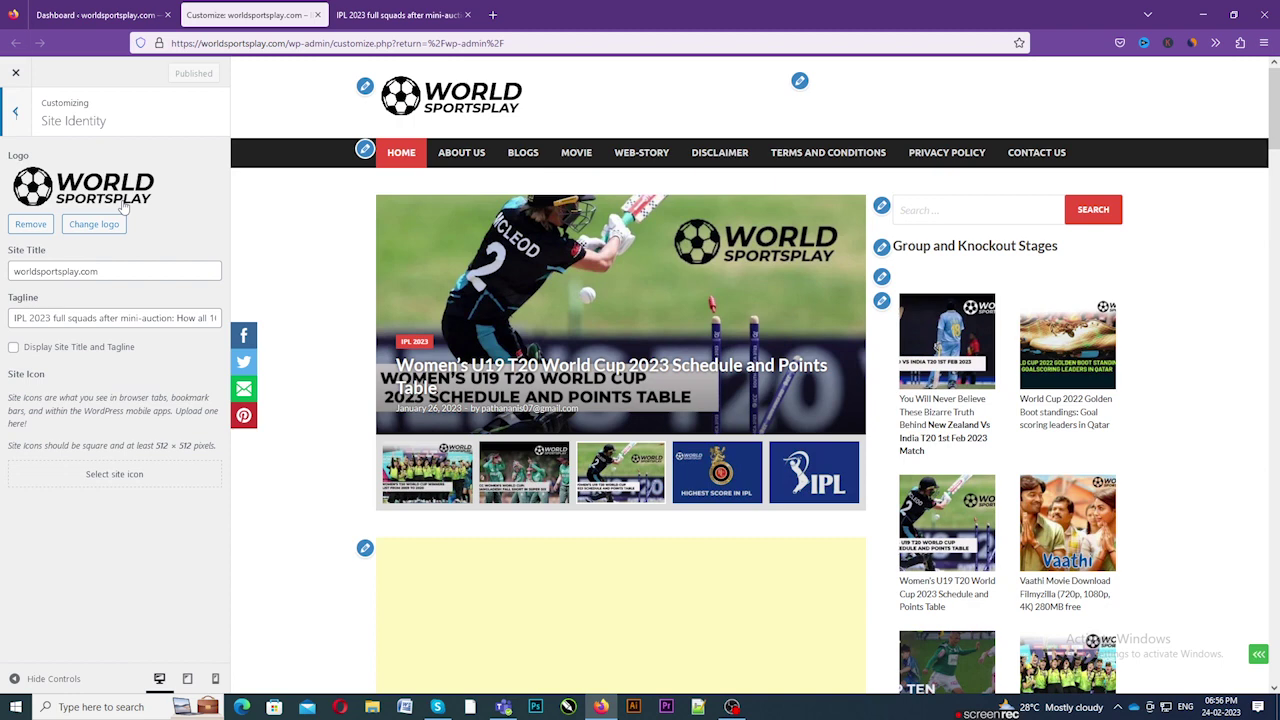
click(111, 478)
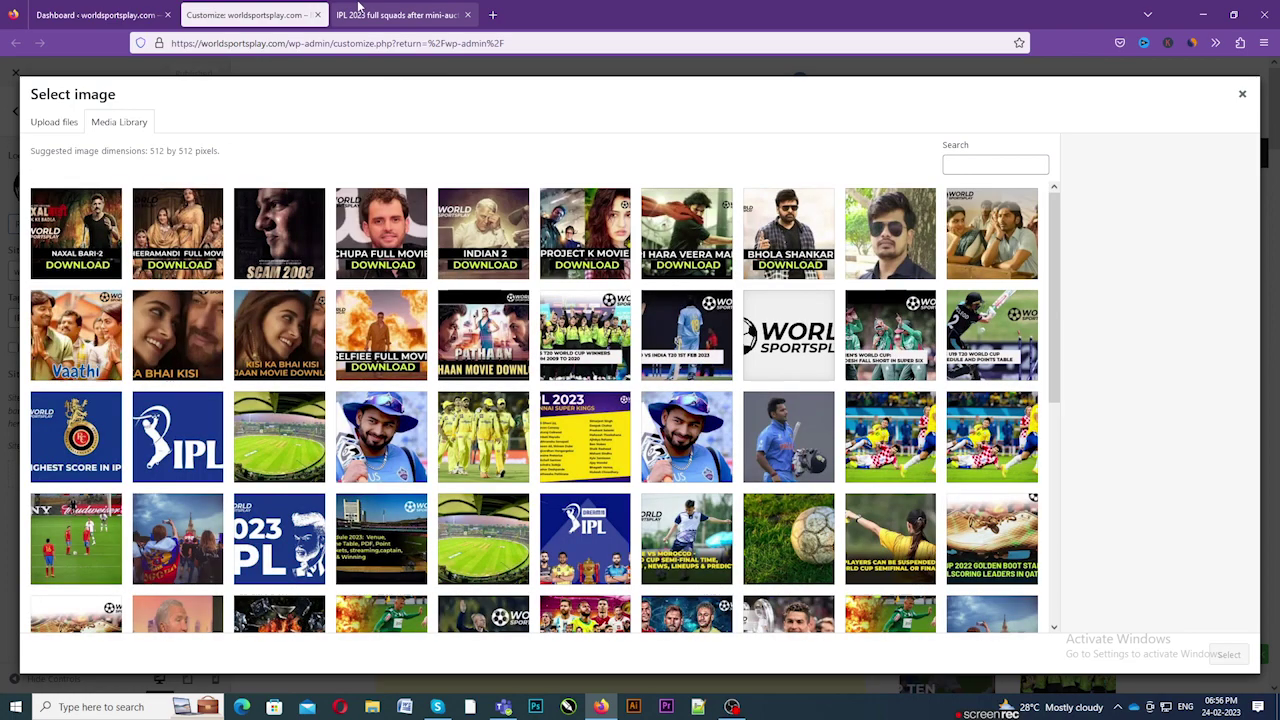
scroll(676, 380, down, 10)
scroll(676, 380, down, 1)
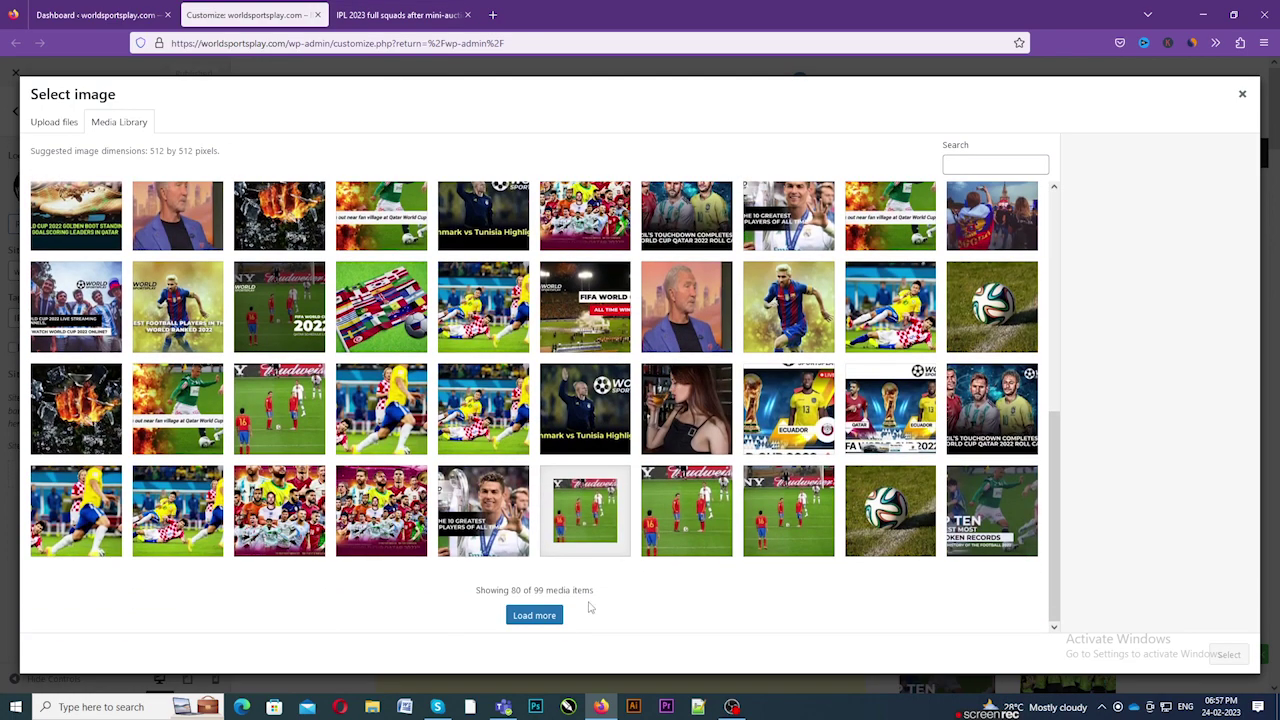
click(514, 615)
click(279, 510)
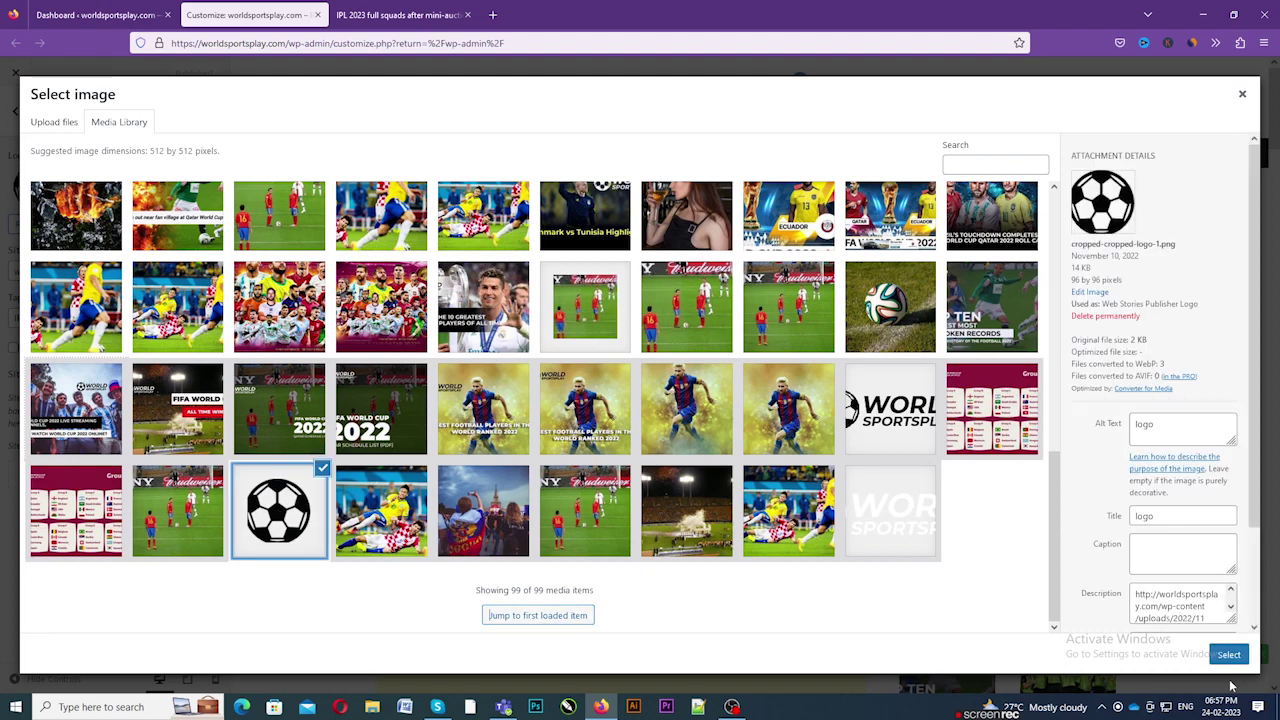
click(1229, 654)
click(1215, 653)
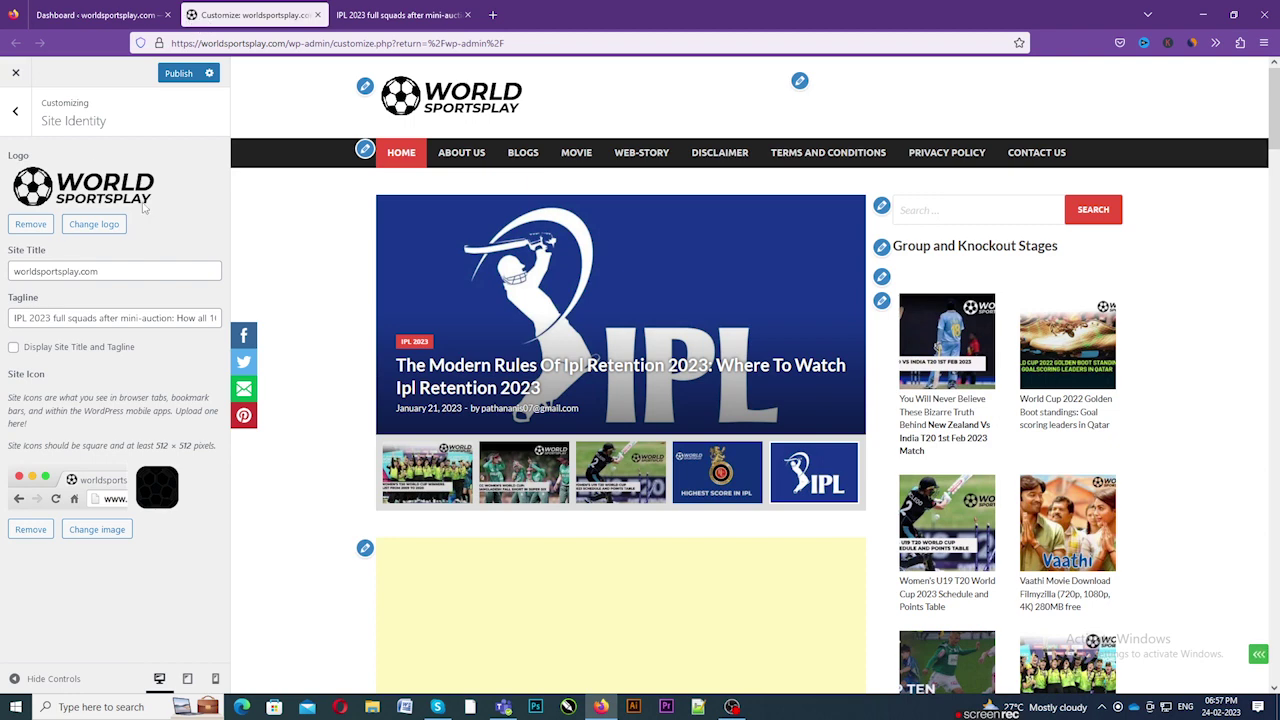
click(183, 73)
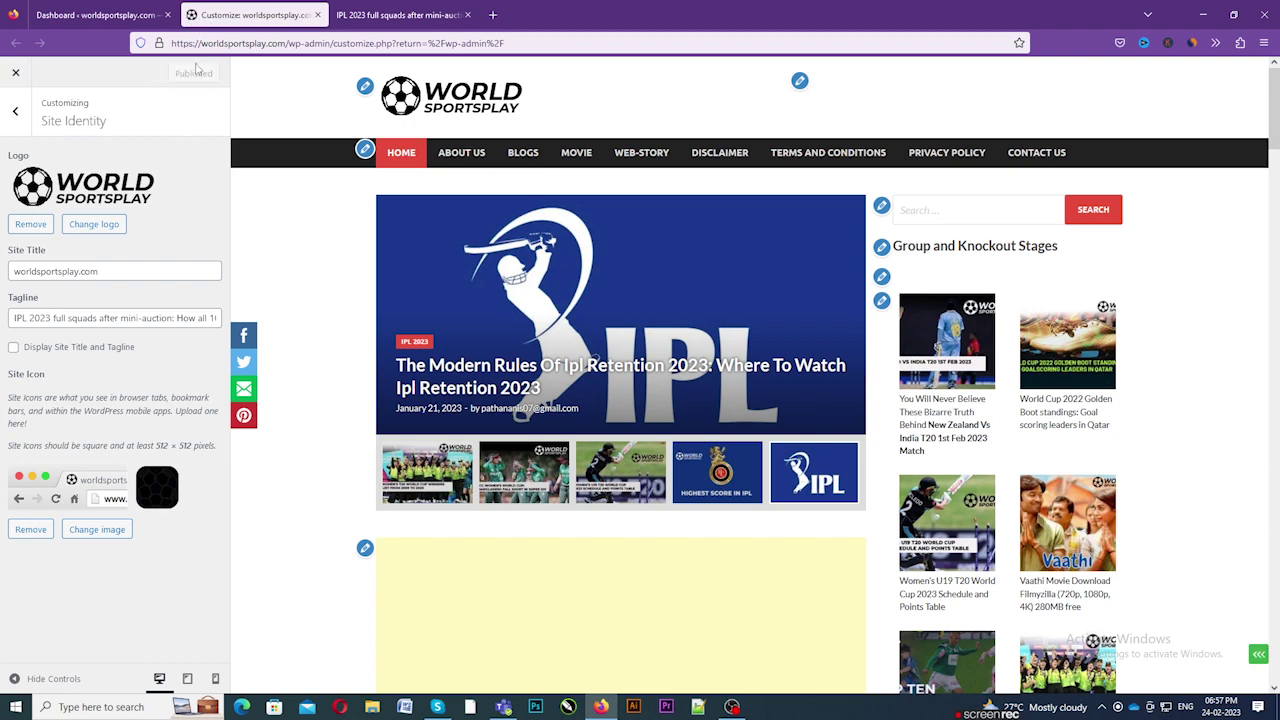
- Preview the site with the boxed layout of the general settings turned on, and turn it back off
click(15, 111)
click(89, 280)
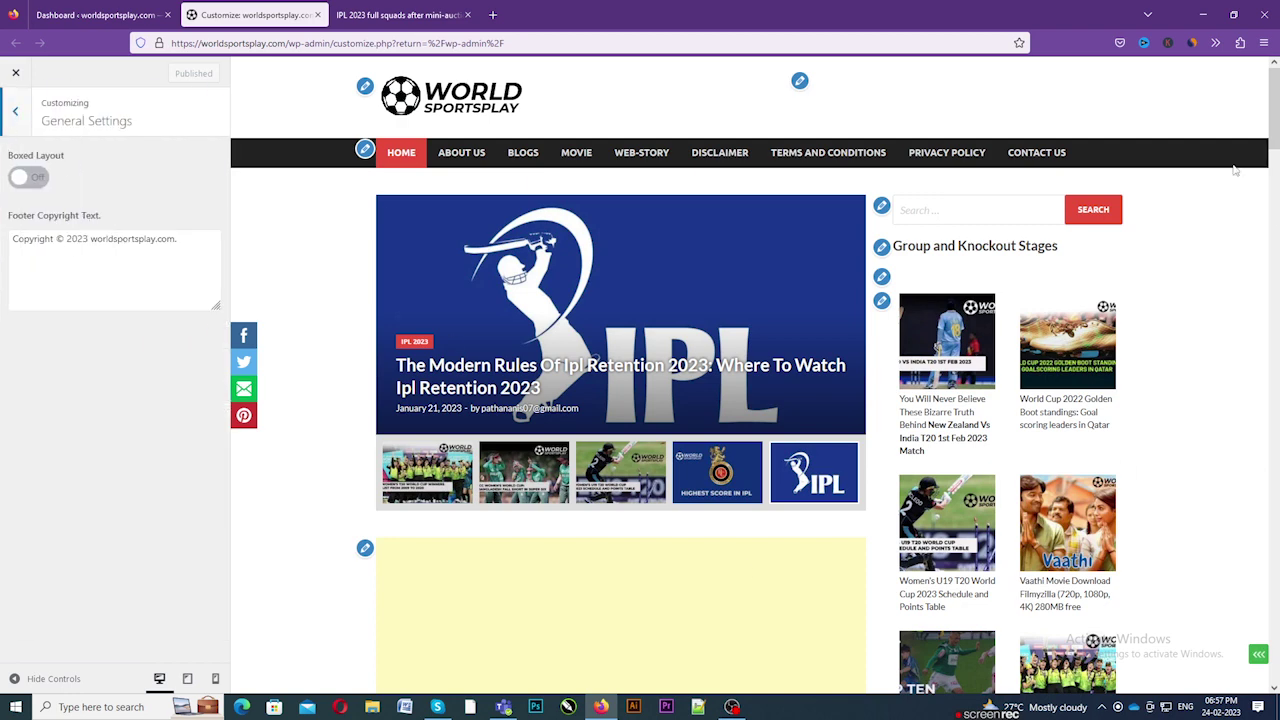
click(34, 182)
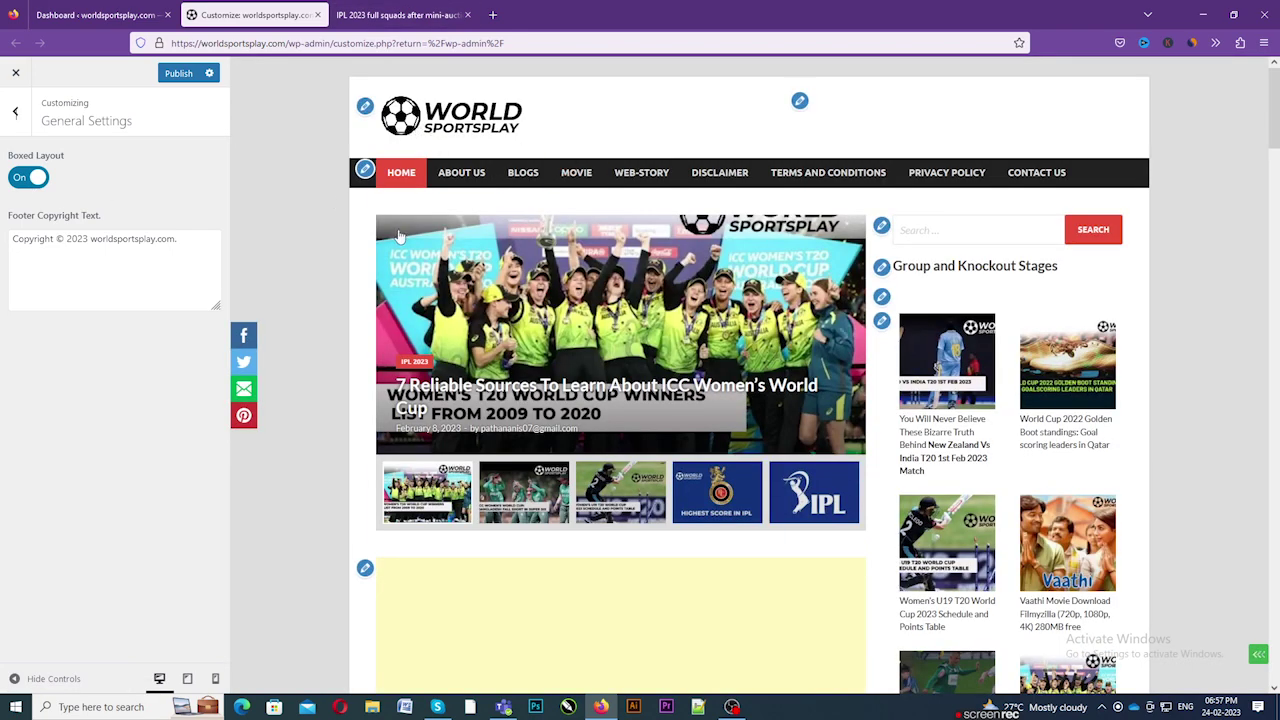
click(16, 179)
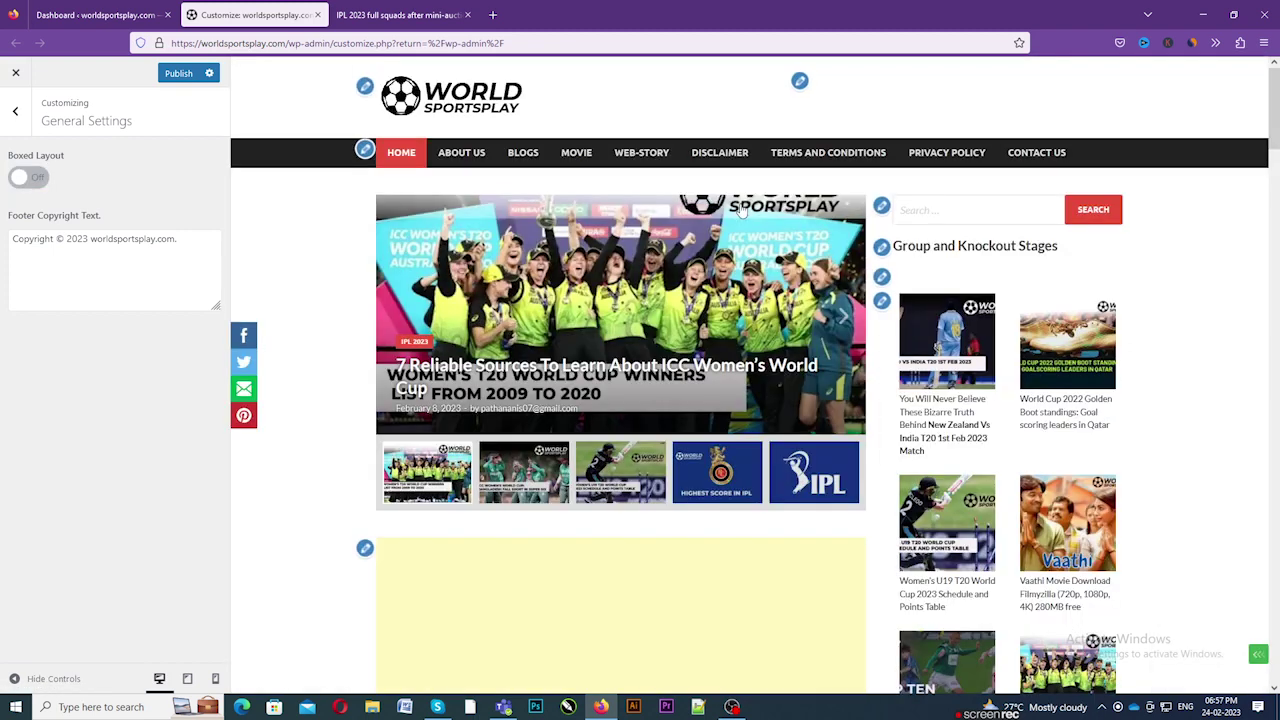
scroll(820, 334, down, 3)
scroll(820, 340, up, 2)
scroll(820, 340, up, 2)
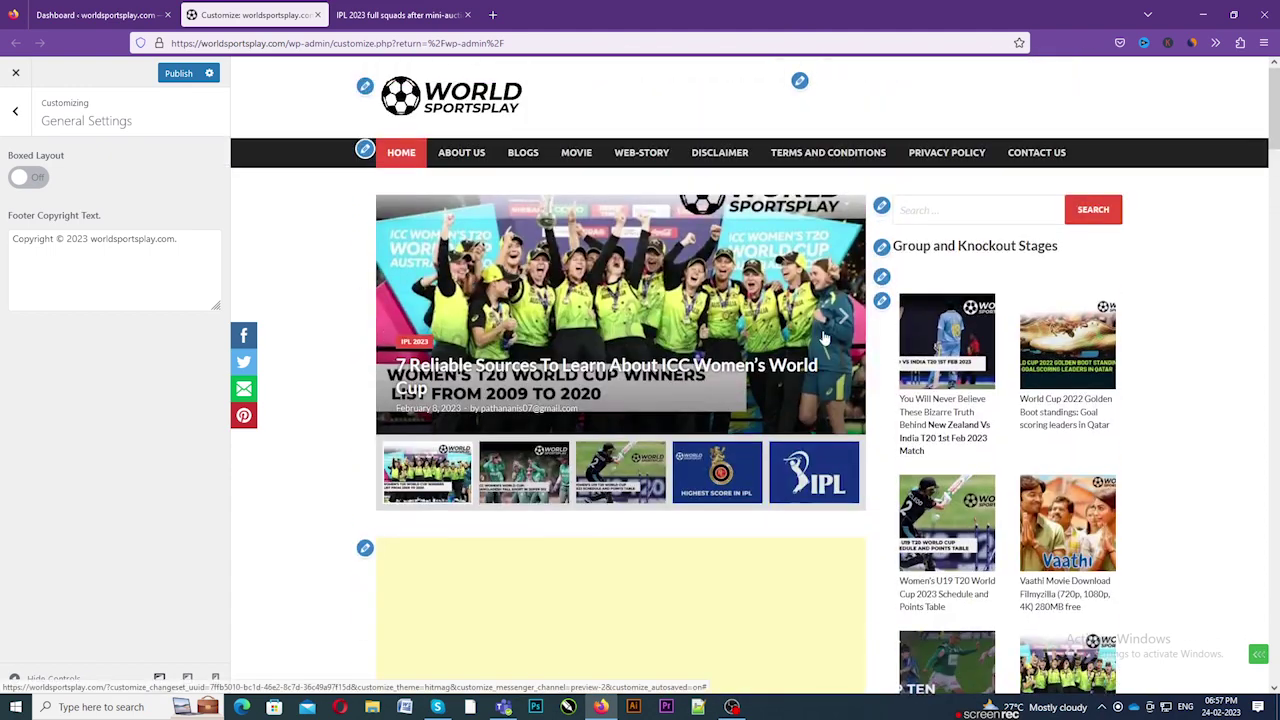
- Turn the featured slider off in the slider settings to preview the home page, and turn it back on
click(8, 121)
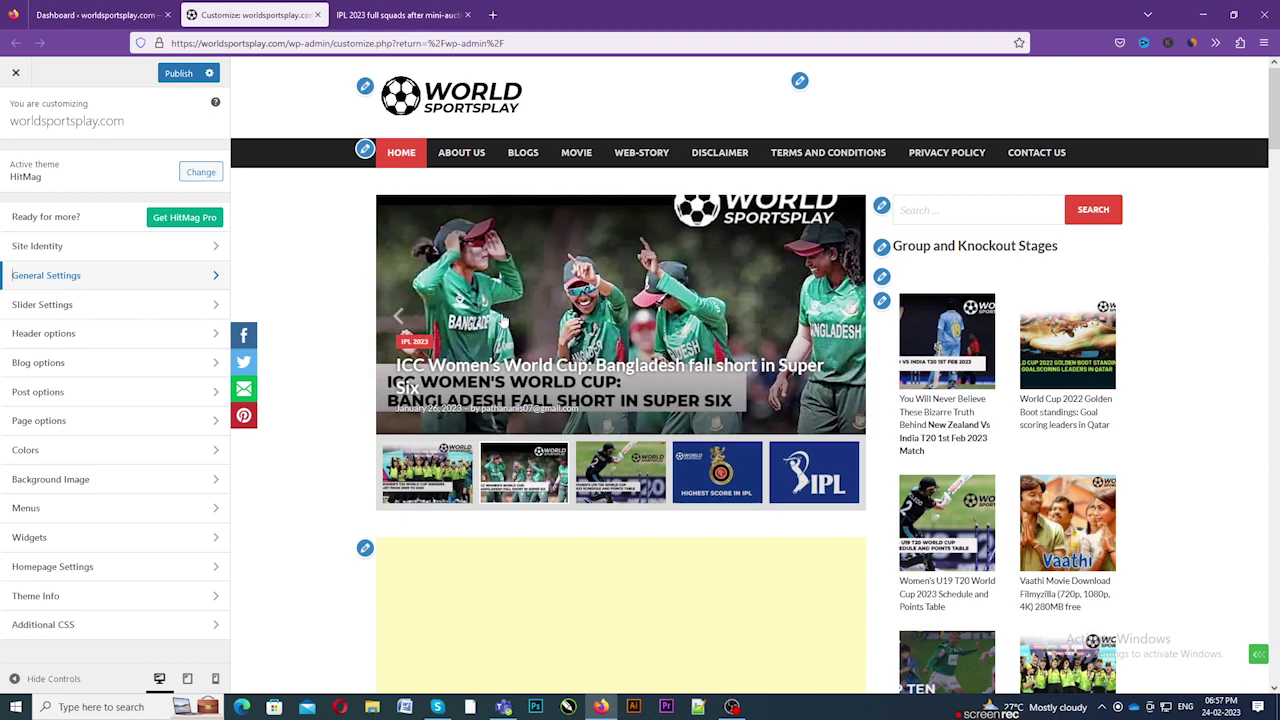
click(25, 305)
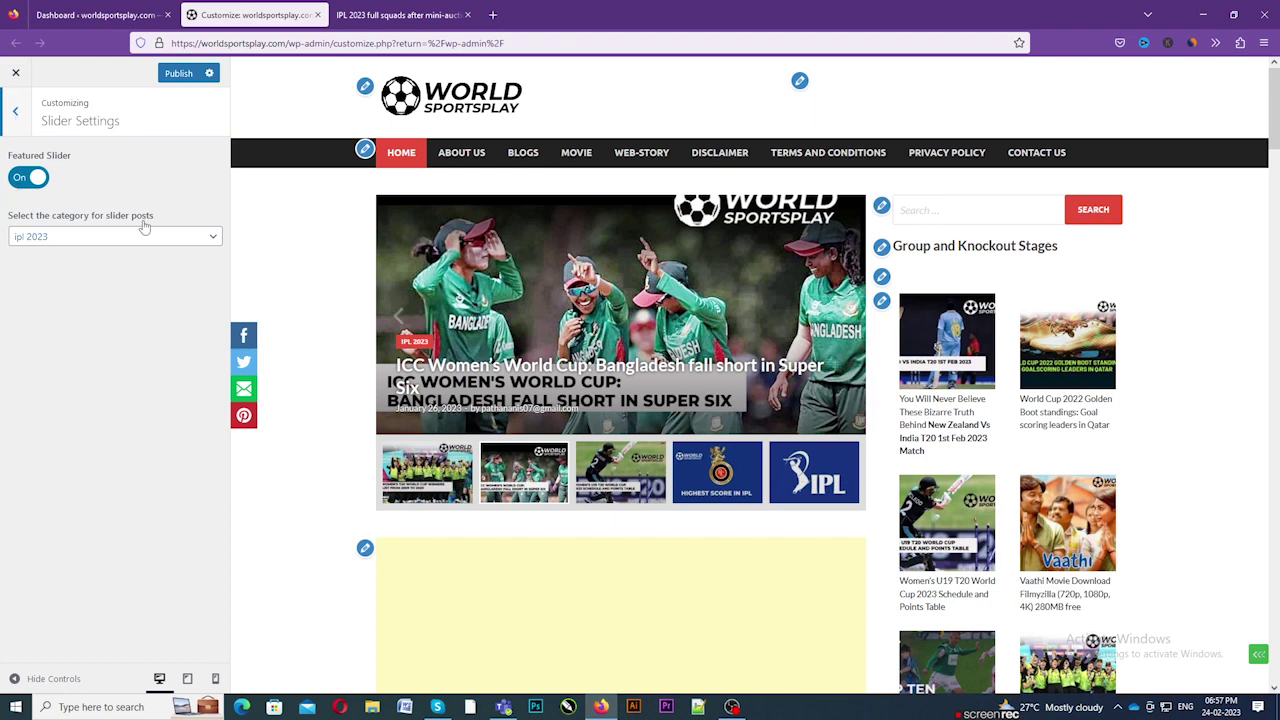
click(25, 180)
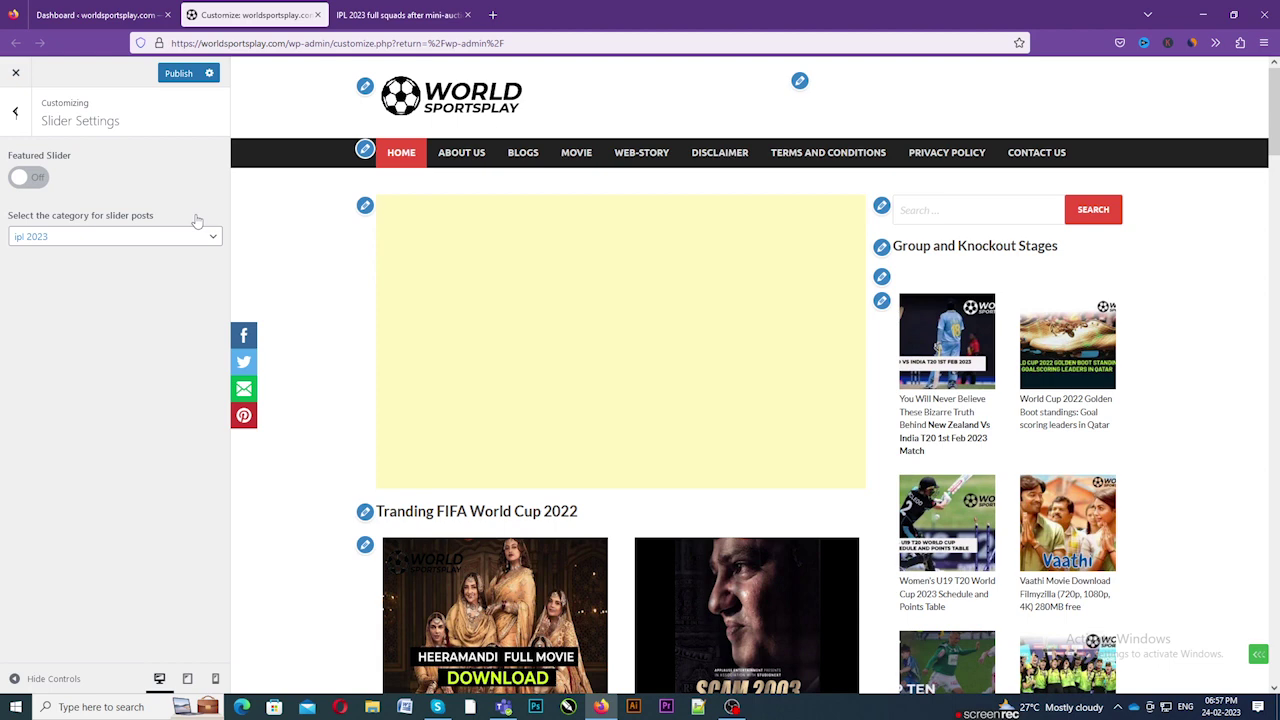
click(31, 187)
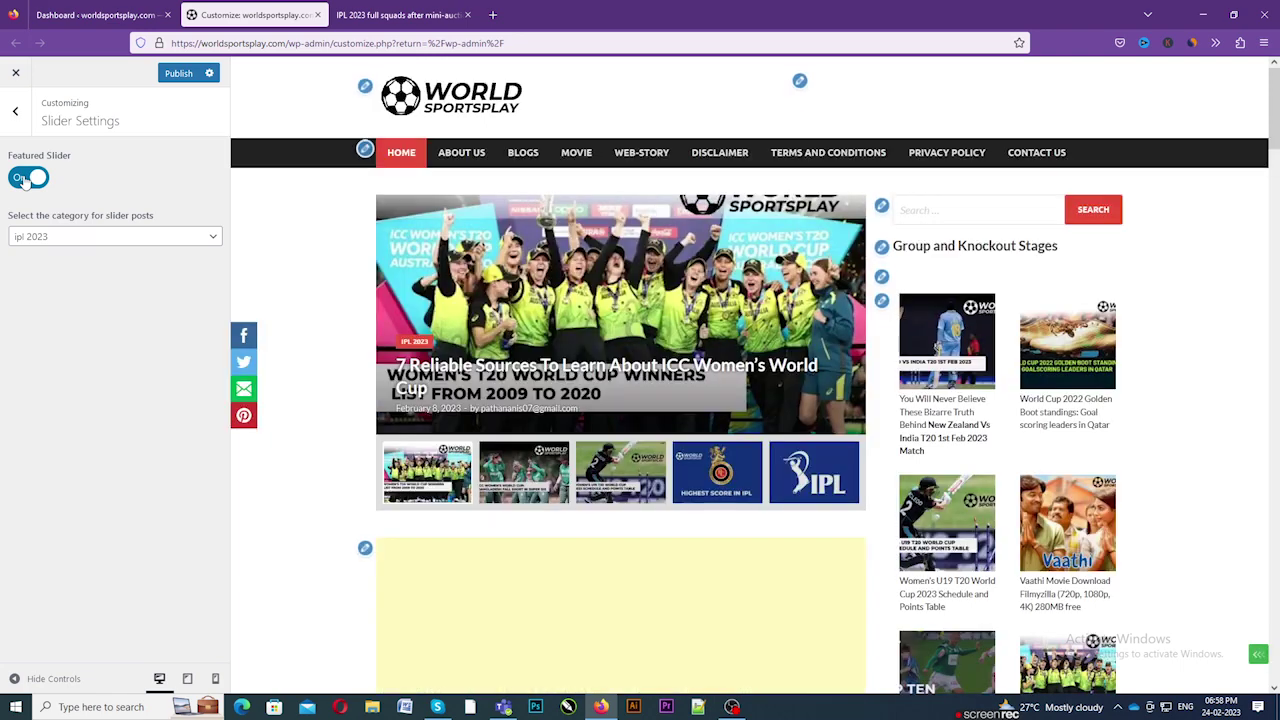
- Show the top bar through the header options to preview it, and hide it again
click(15, 118)
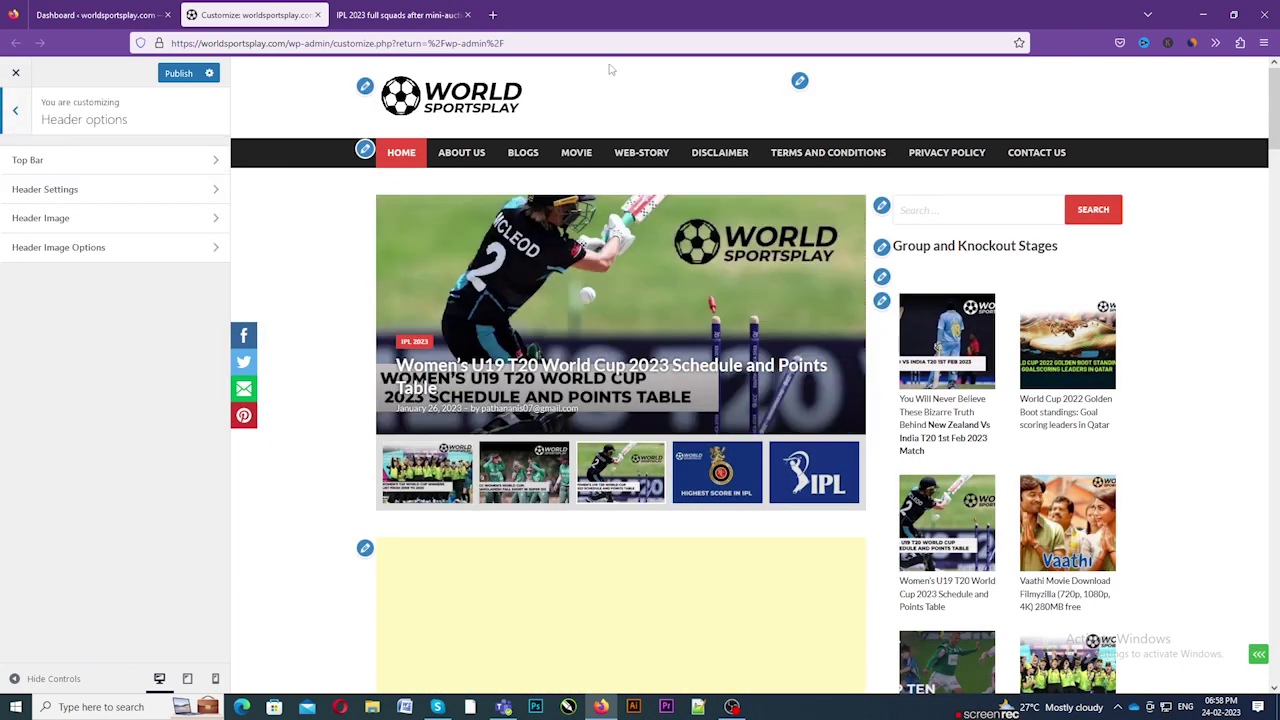
click(56, 165)
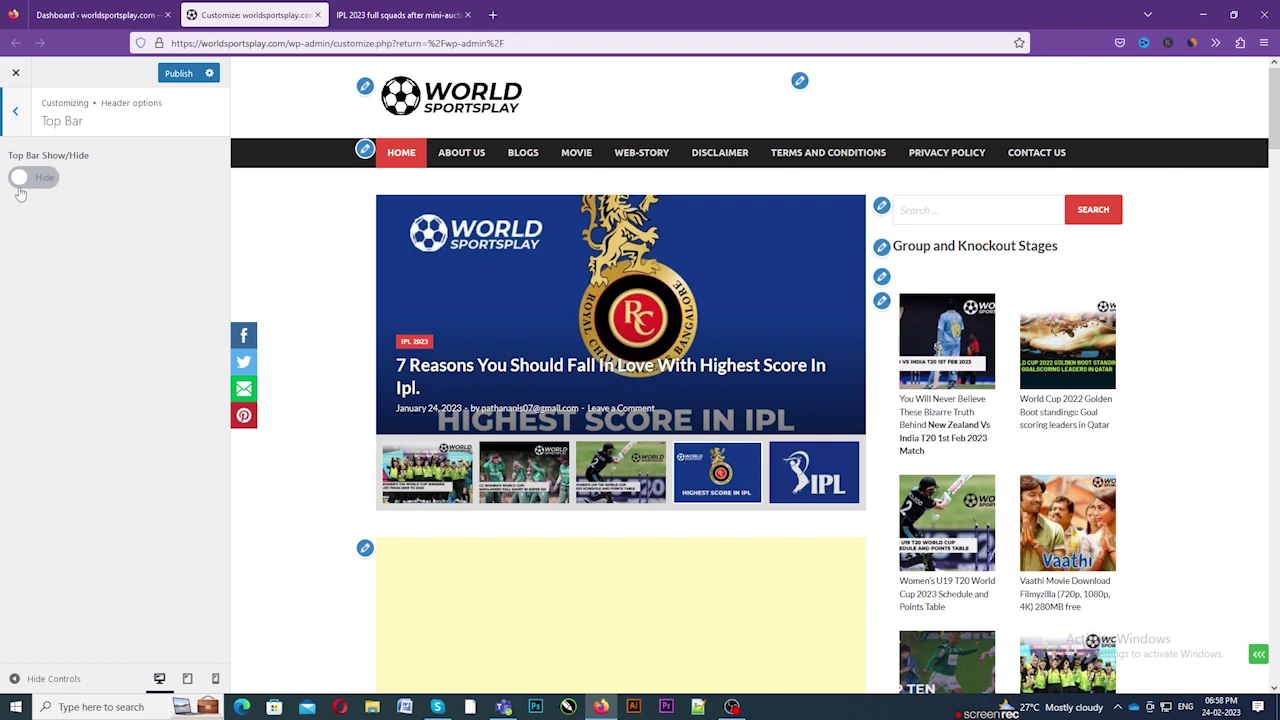
click(49, 178)
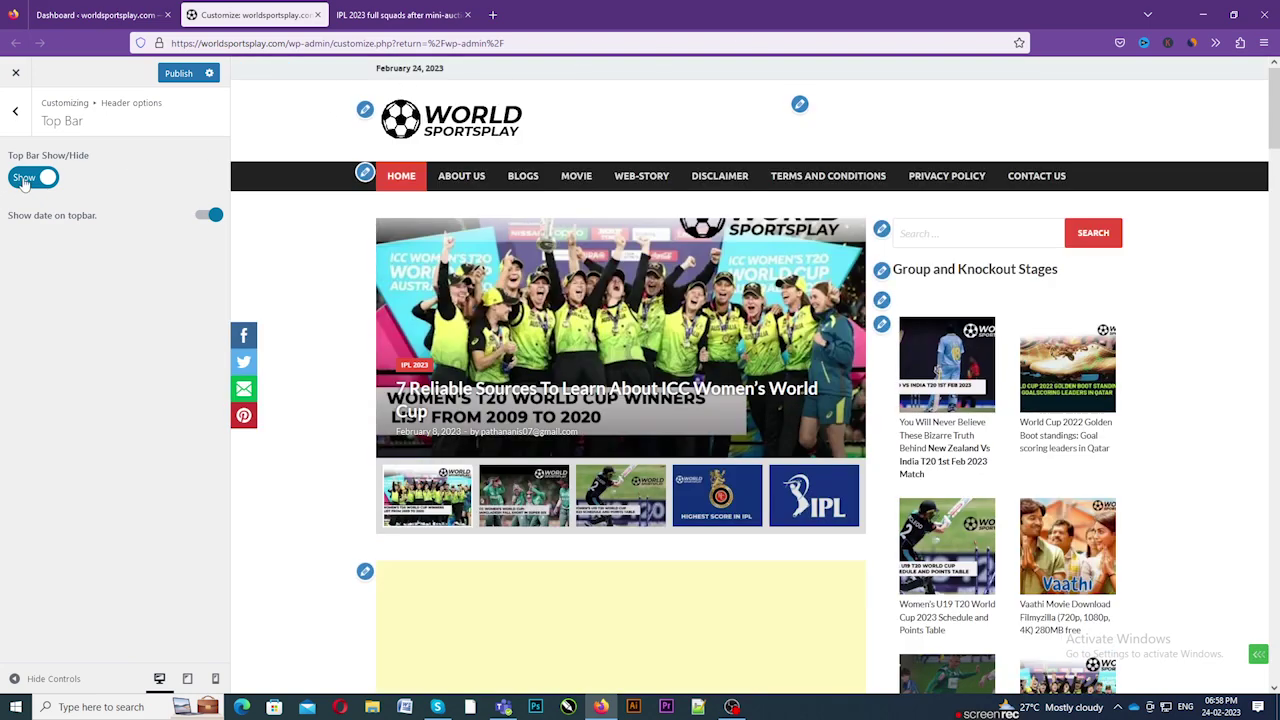
click(24, 180)
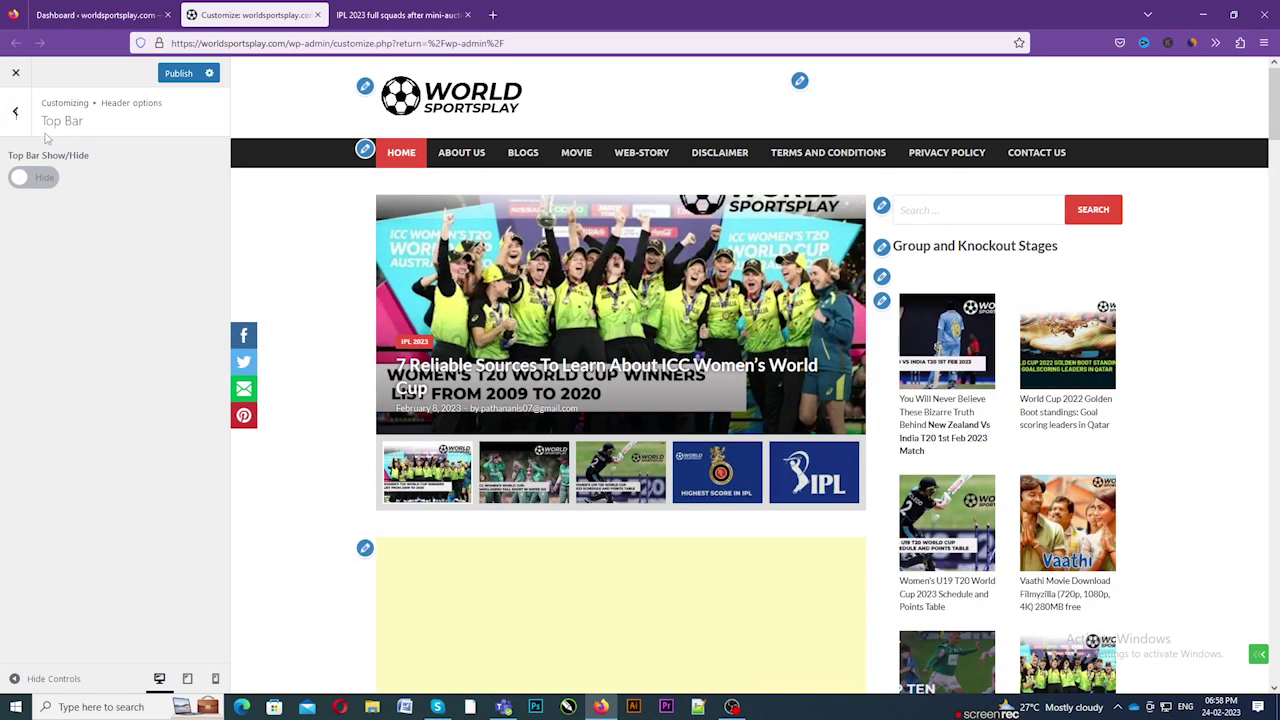
- Close the theme customizer and discard the unpublished changes
click(15, 112)
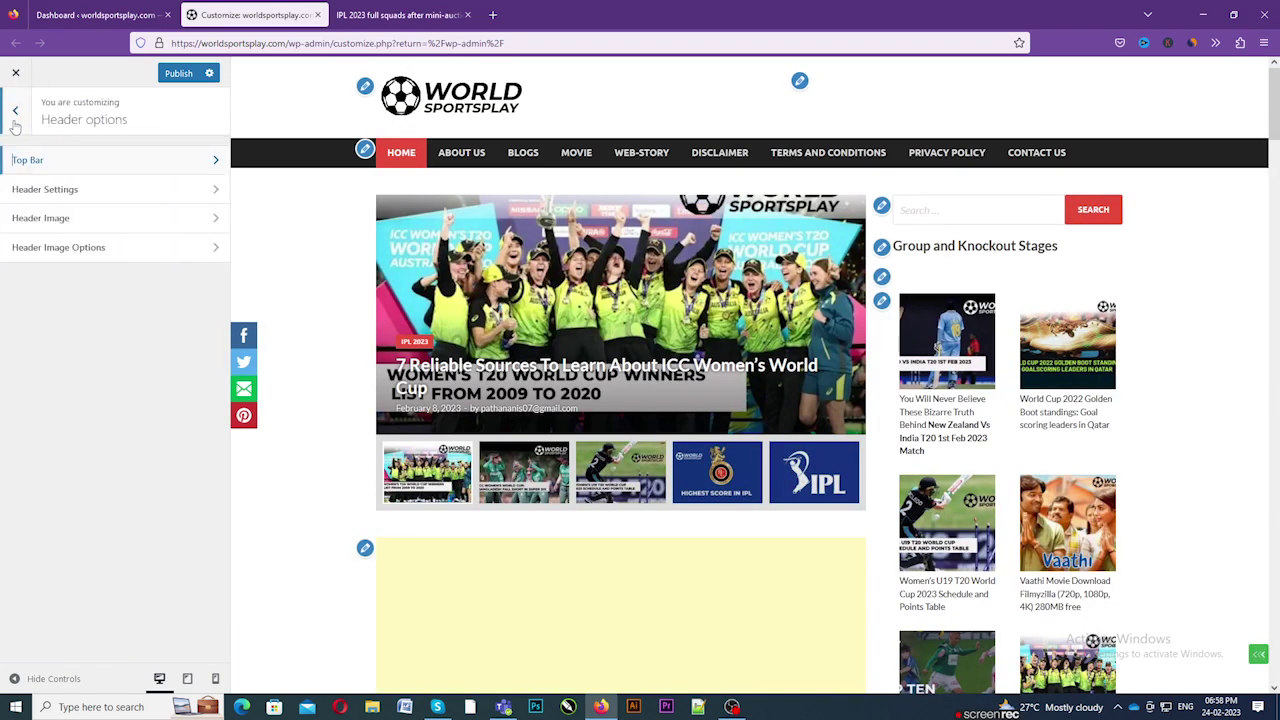
click(15, 112)
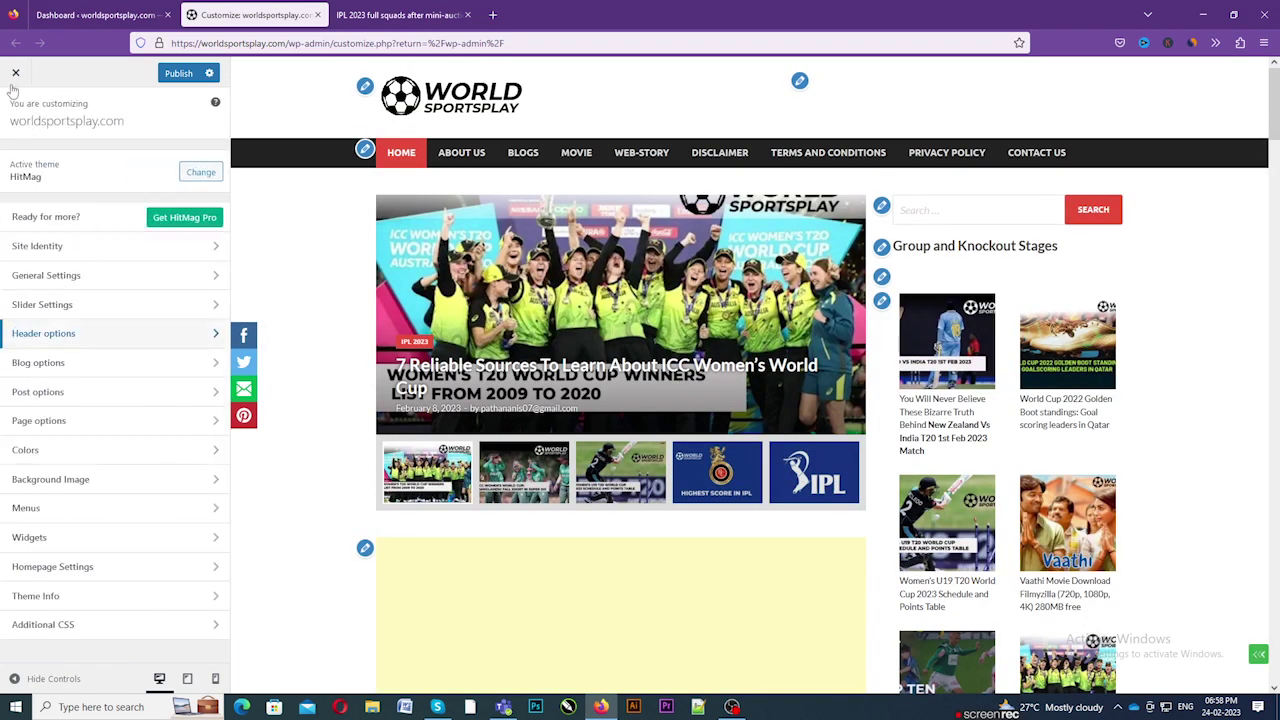
click(15, 73)
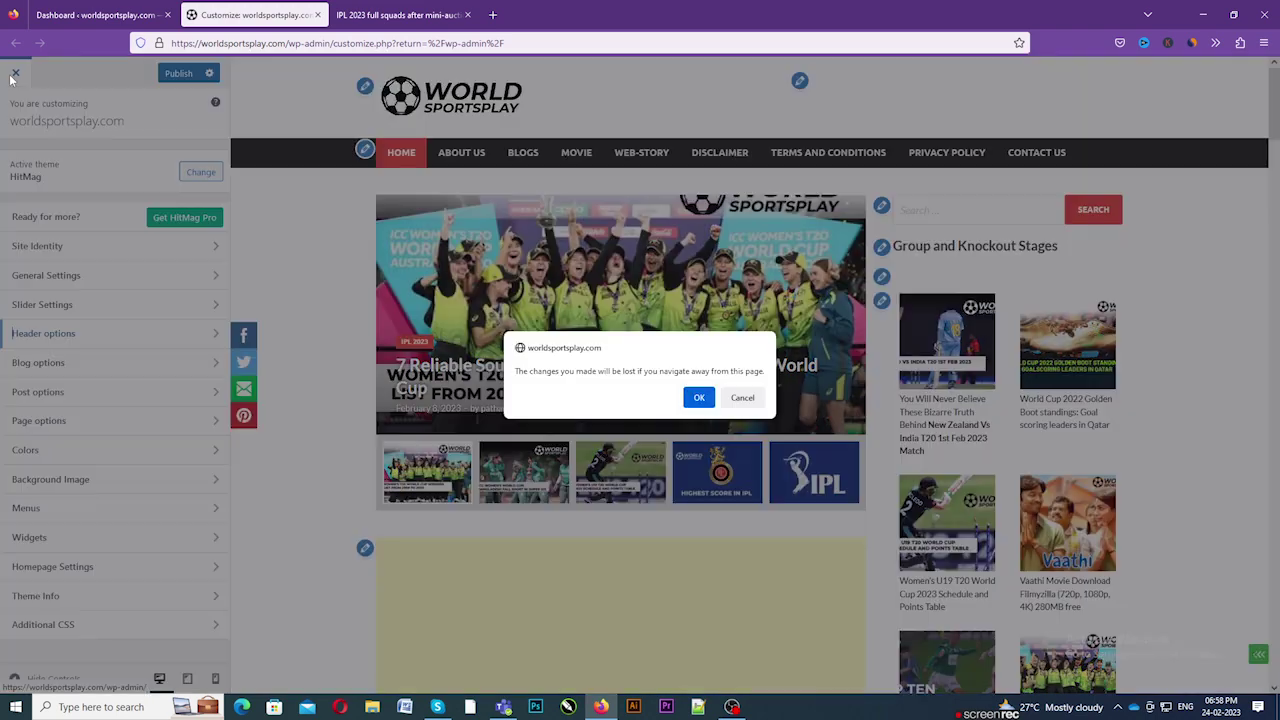
click(697, 401)
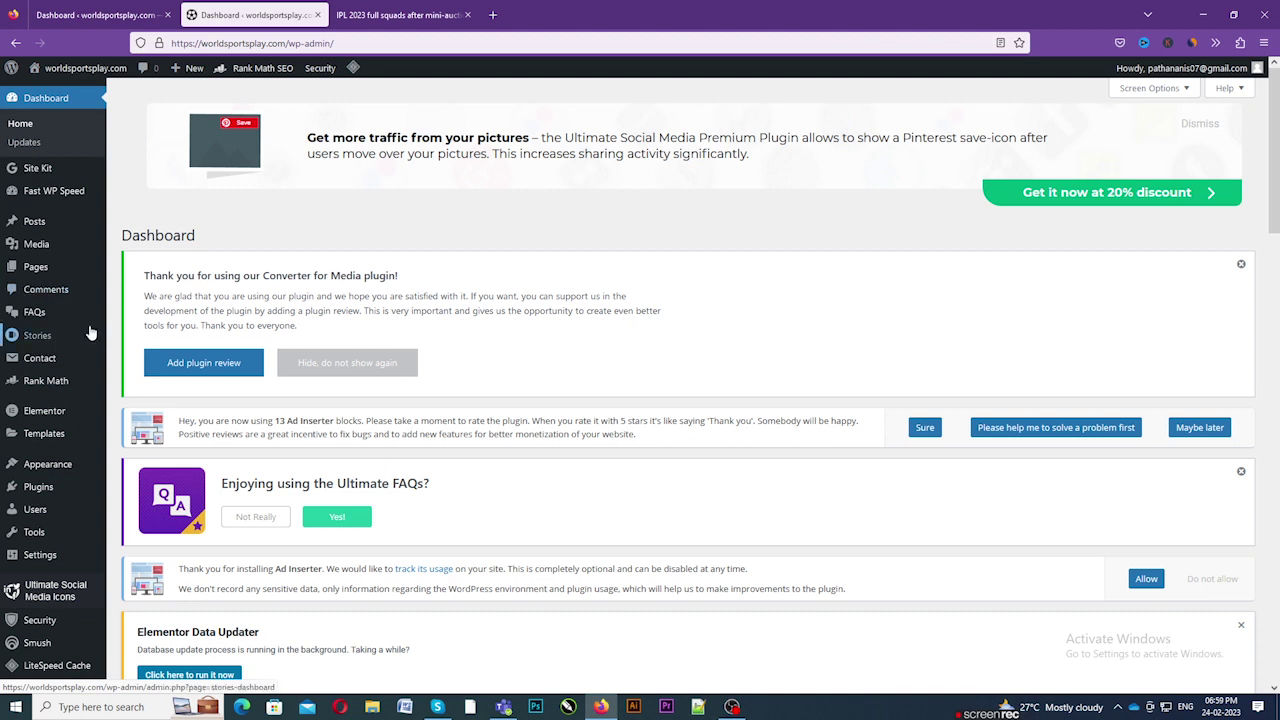
- Open the installed plugins page in a new tab and review the plugin list
mouse_move(90, 333)
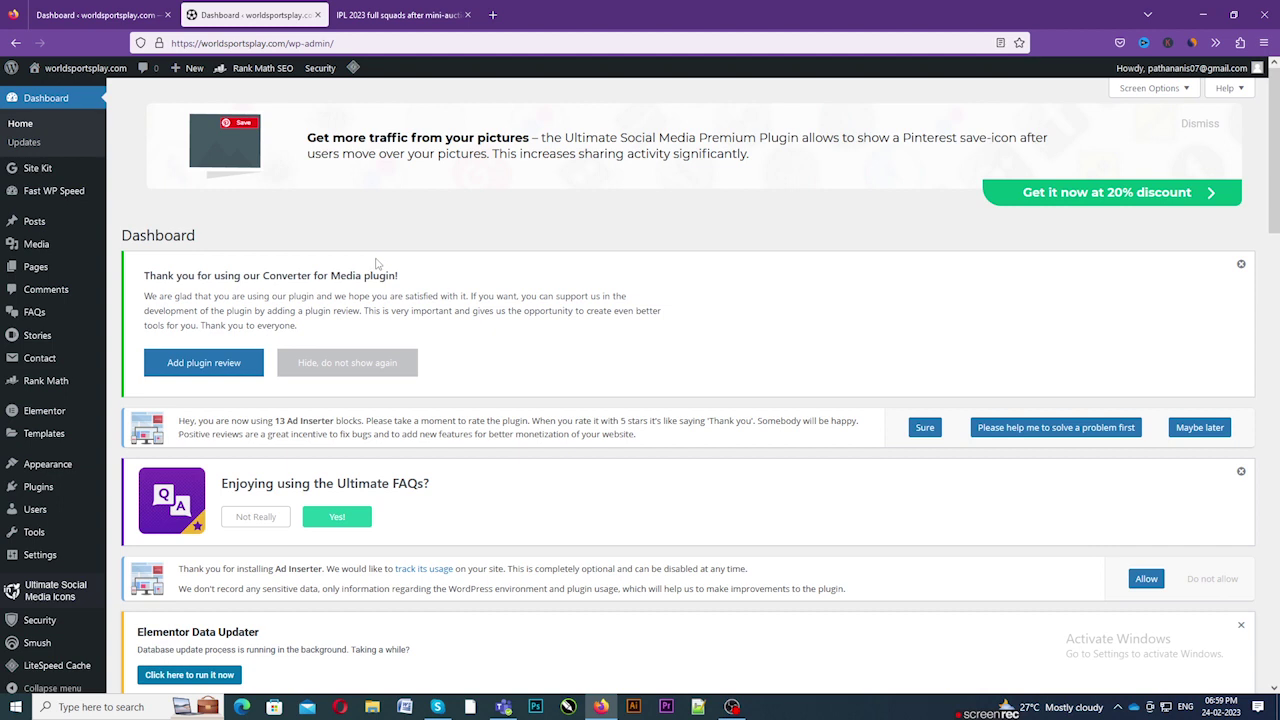
mouse_move(50, 487)
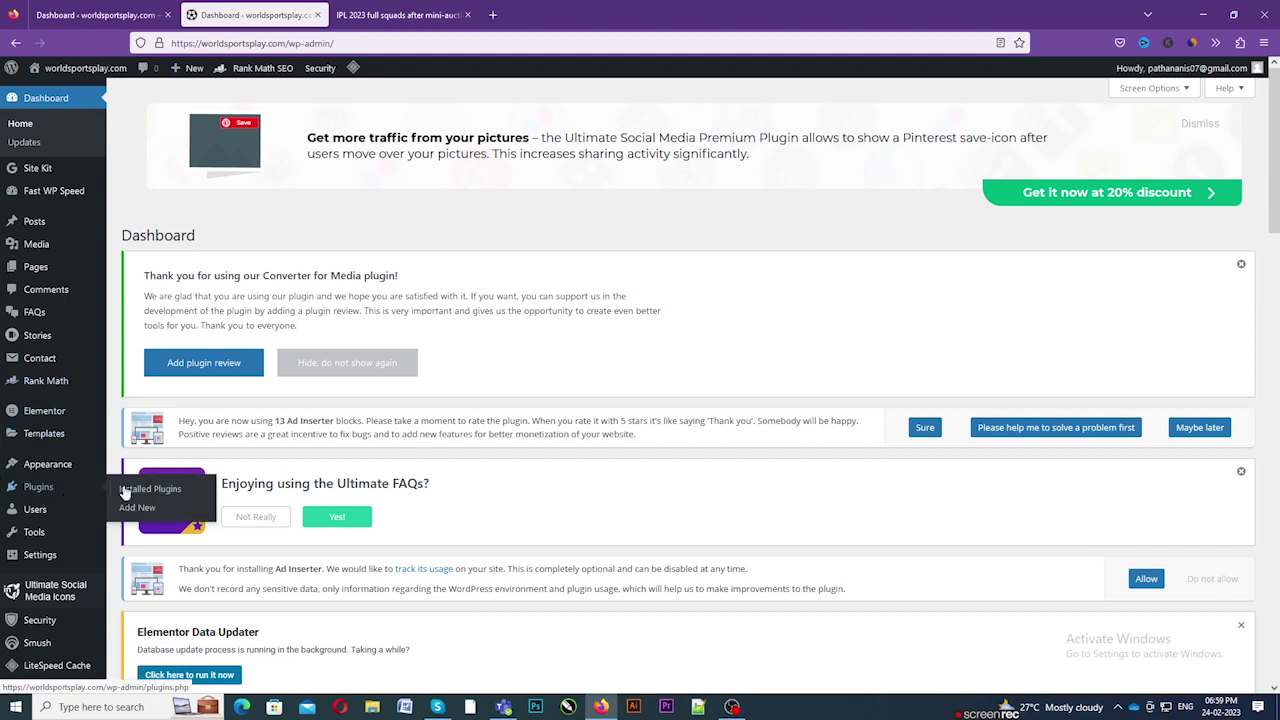
right_click(130, 490)
click(148, 500)
click(373, 10)
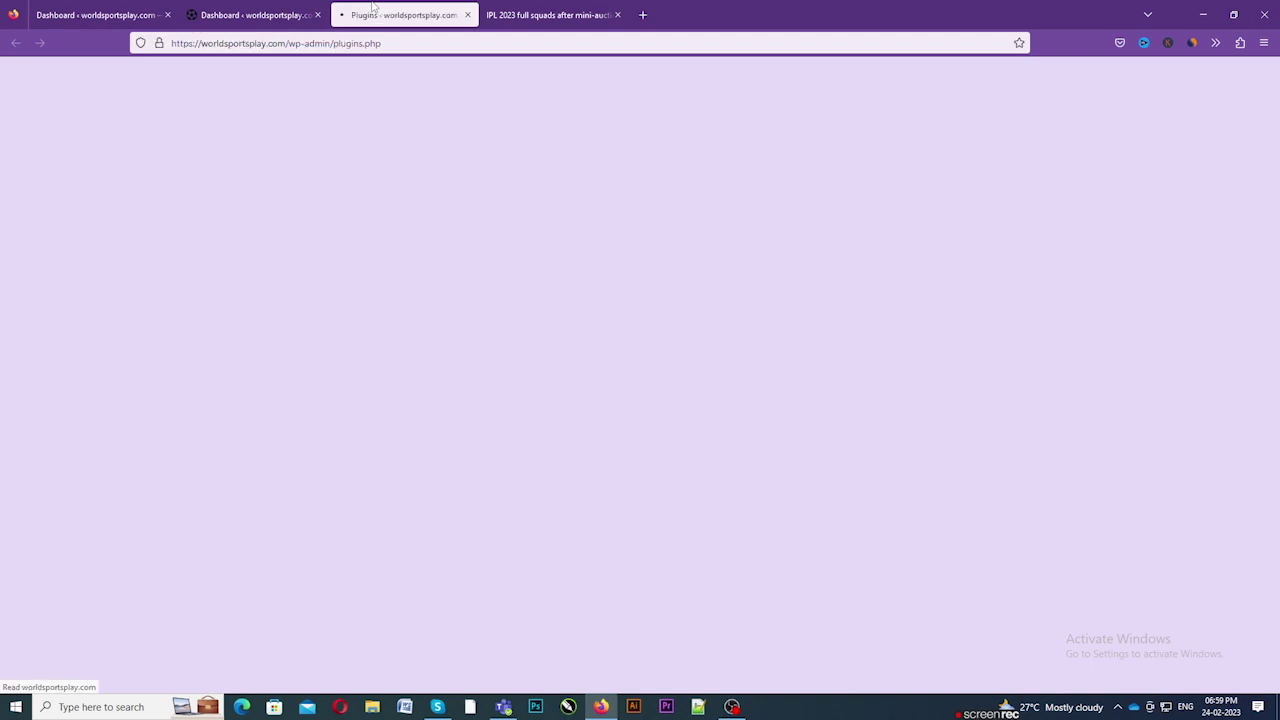
scroll(203, 370, down, 2)
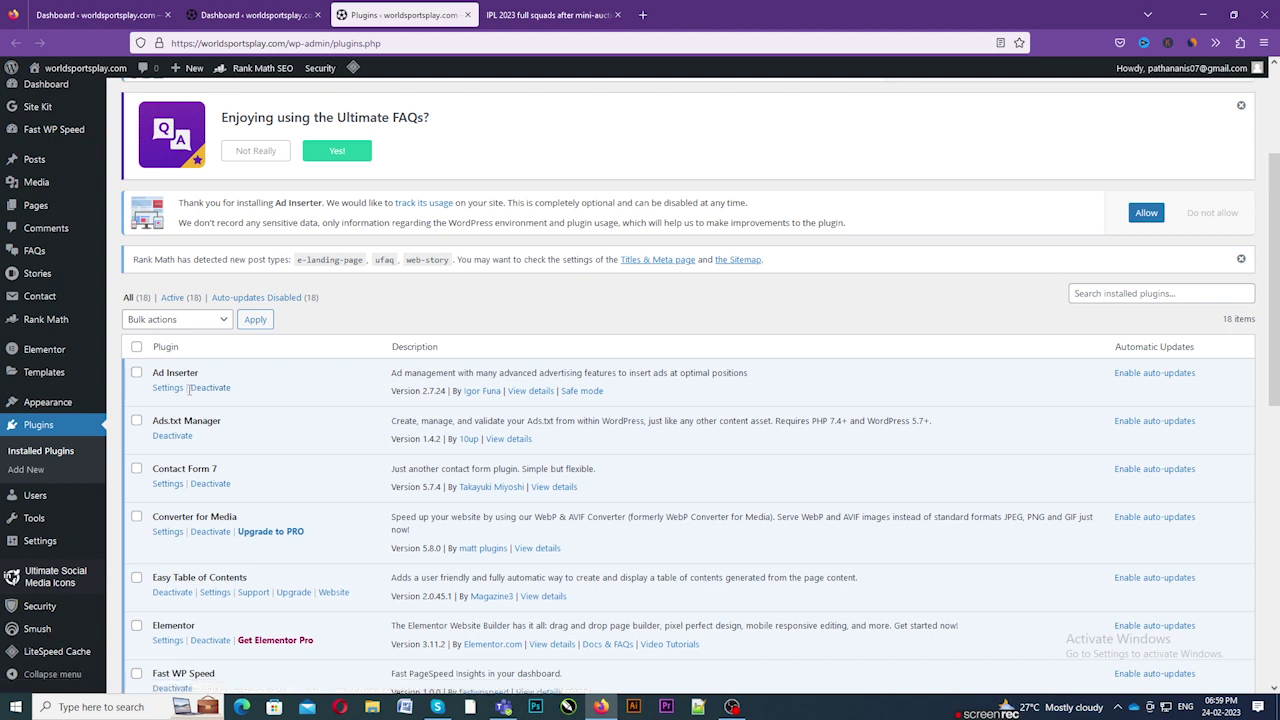
scroll(197, 389, down, 1)
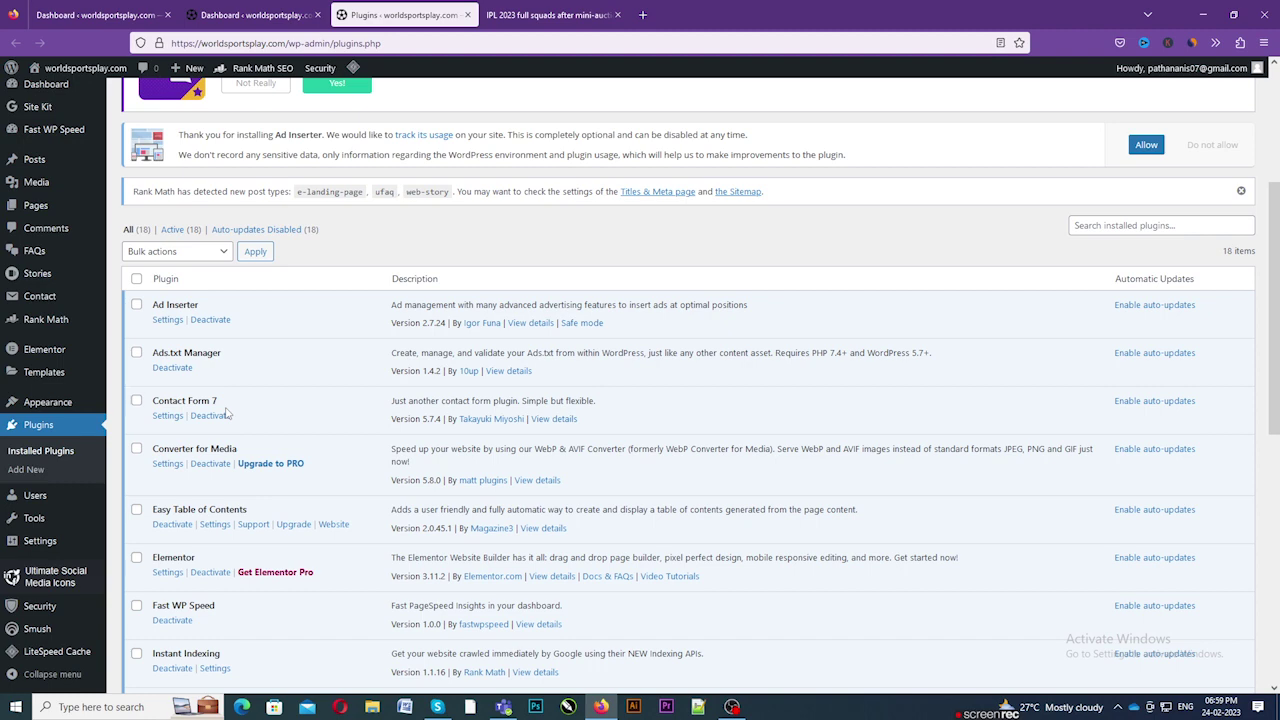
- Switch to the live site and open the Contact Us page to examine its contact form
click(527, 15)
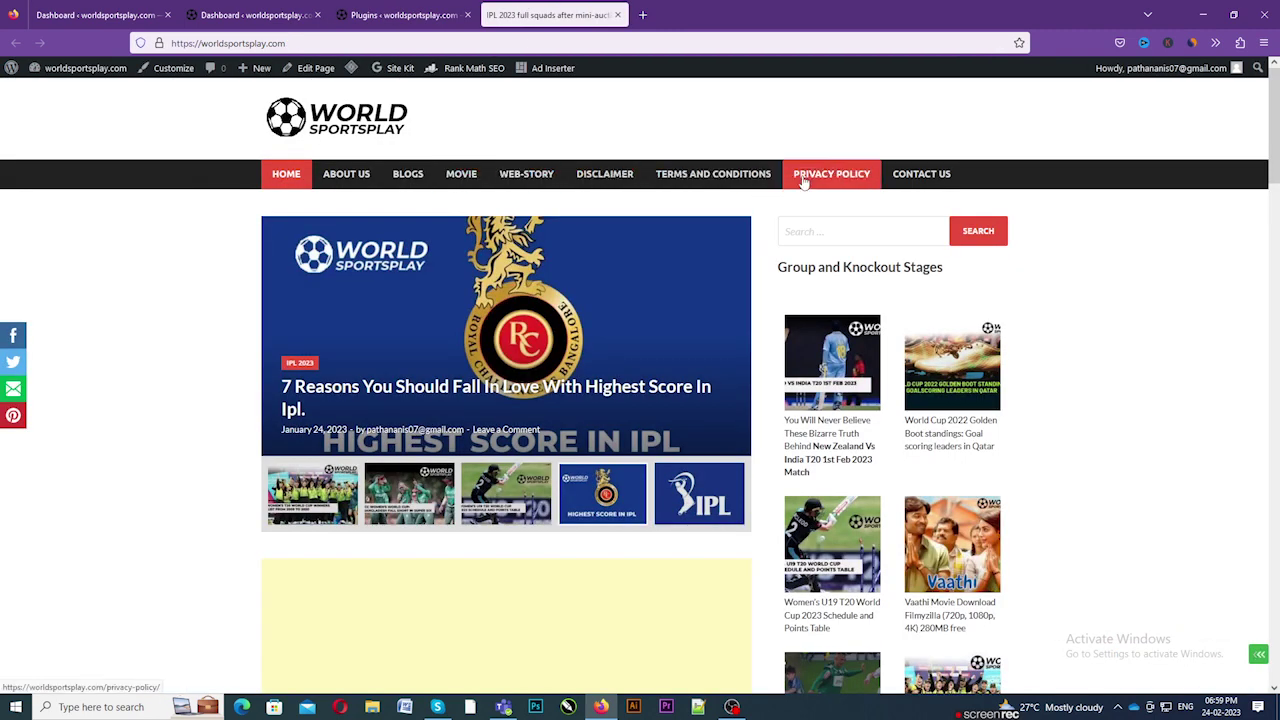
click(921, 174)
scroll(391, 340, down, 5)
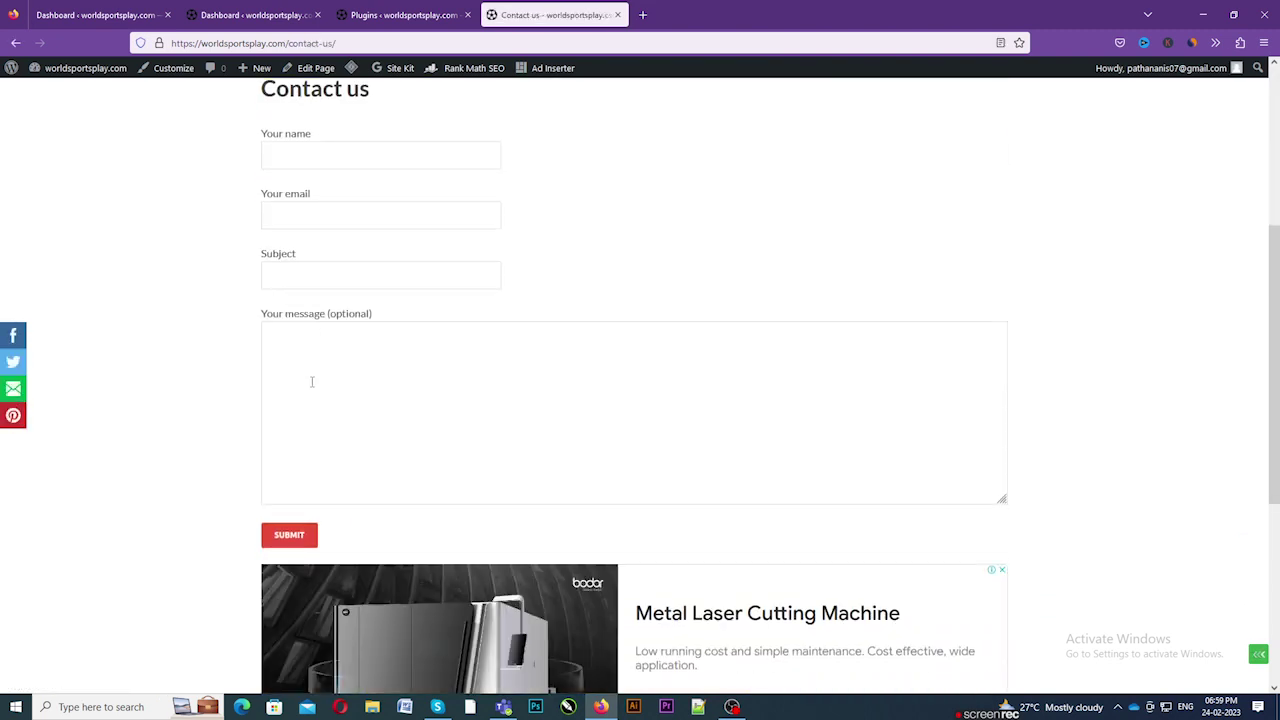
- Return to the plugins page, go to the dashboard home and look over its notices and widgets
click(220, 8)
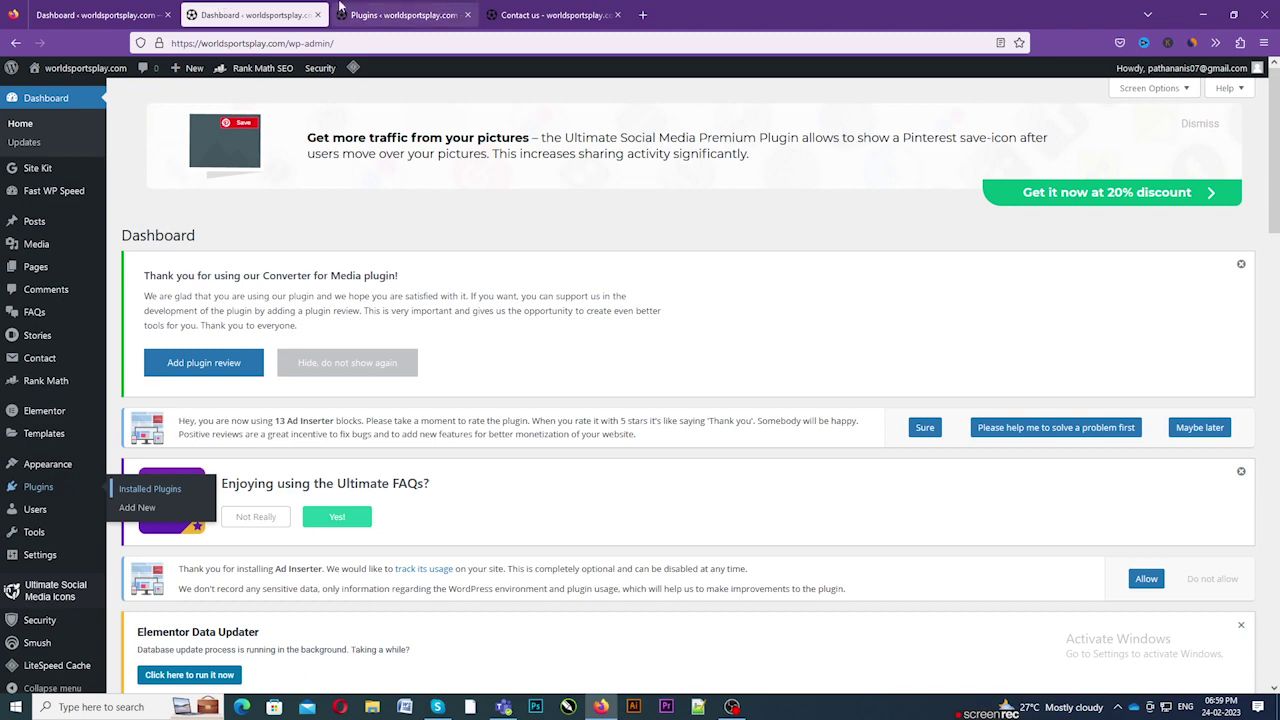
click(385, 8)
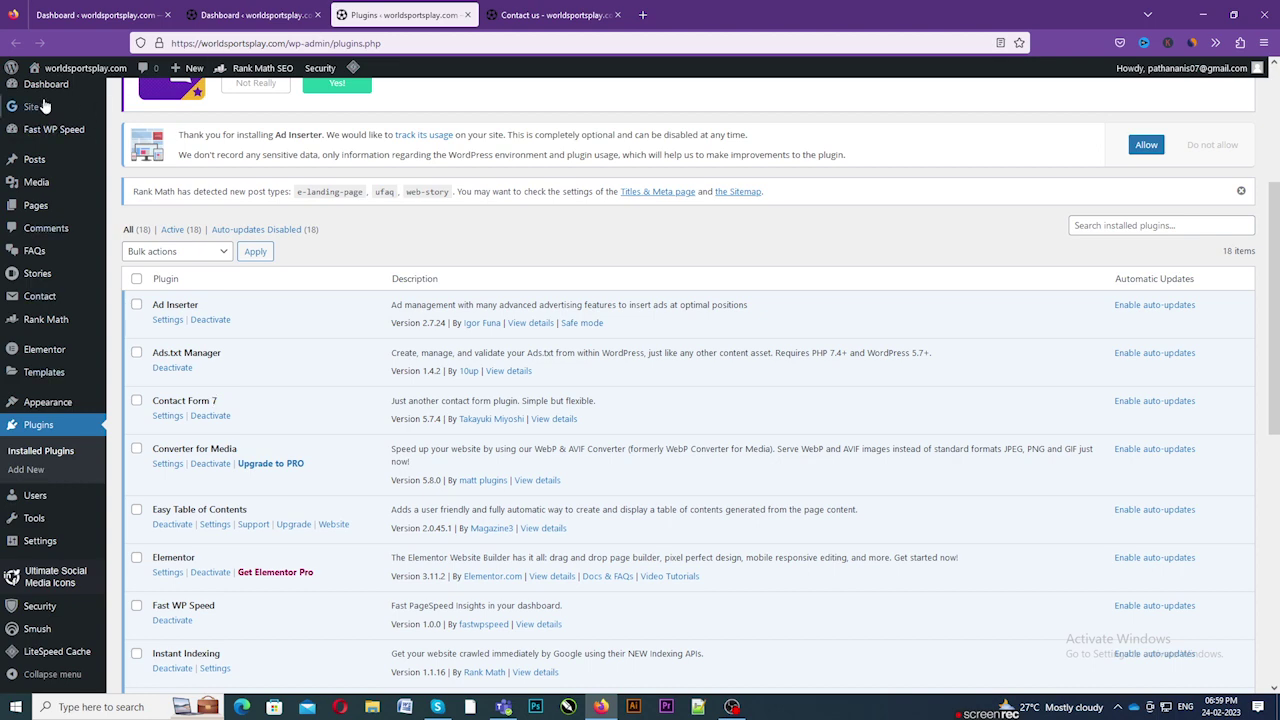
mouse_move(32, 92)
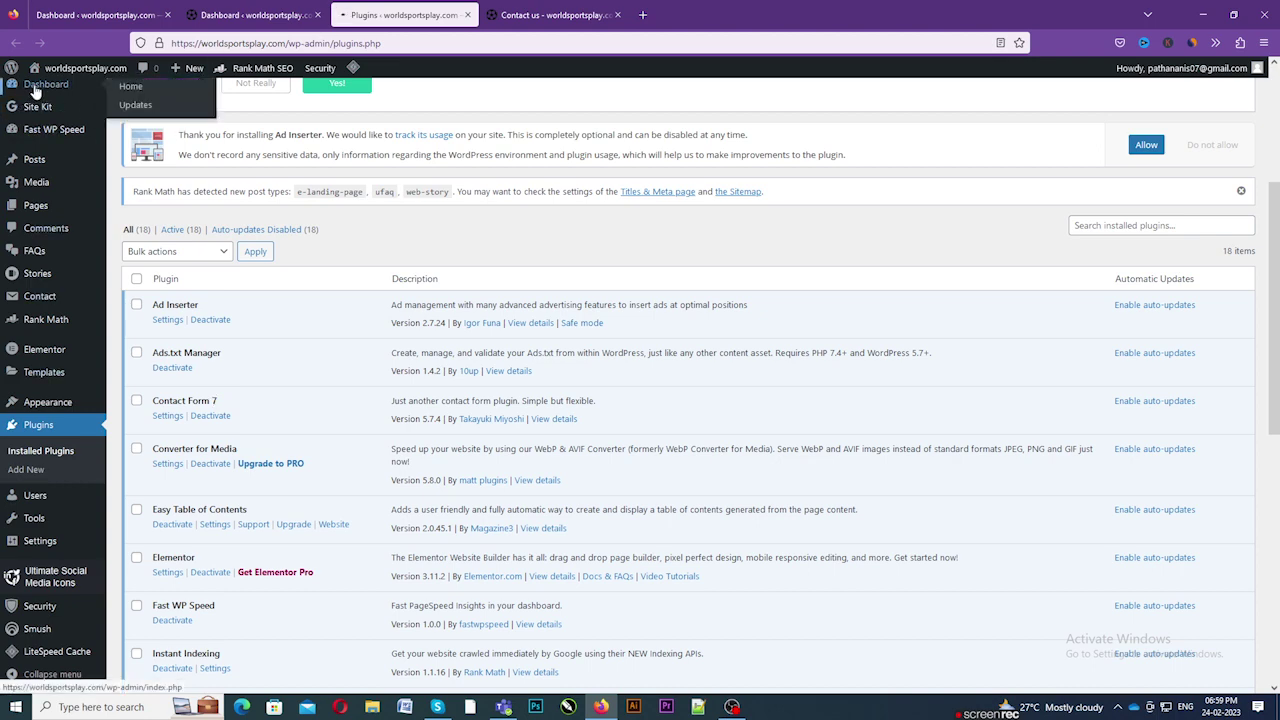
click(35, 88)
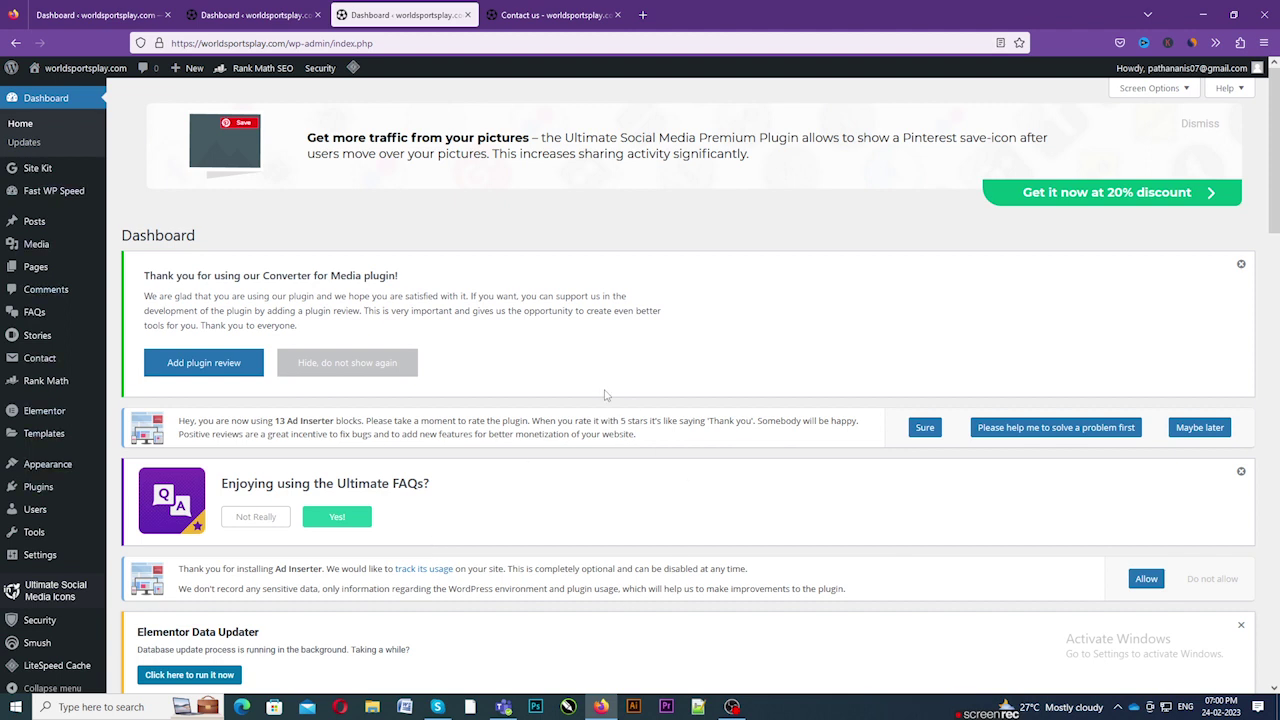
scroll(604, 395, down, 3)
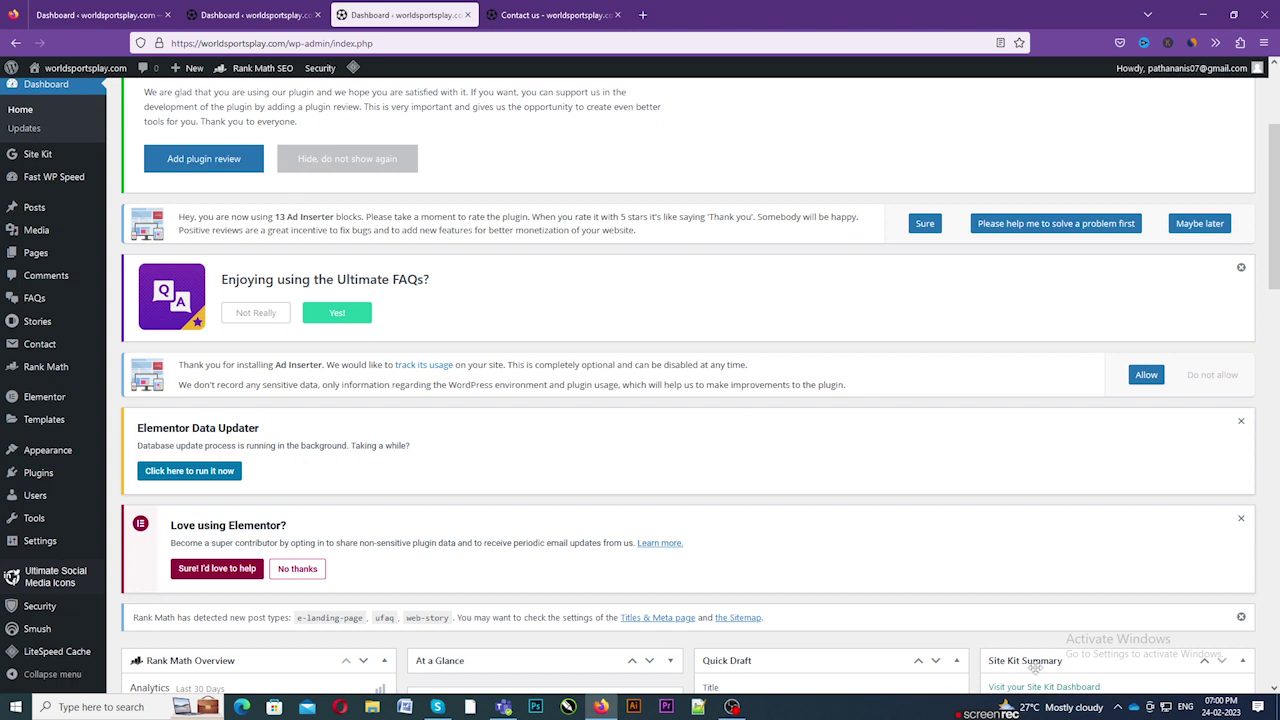
scroll(794, 536, up, 2)
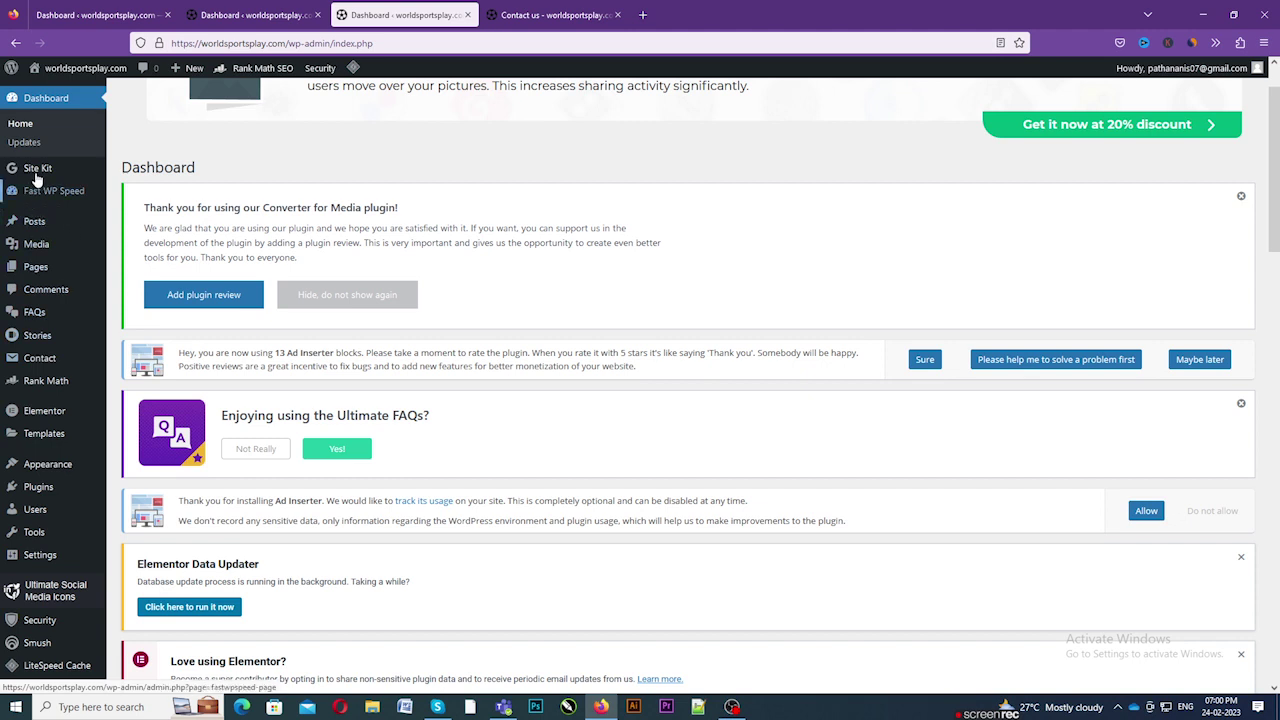
- Open the Site Kit settings to view the connected Google services
mouse_move(86, 181)
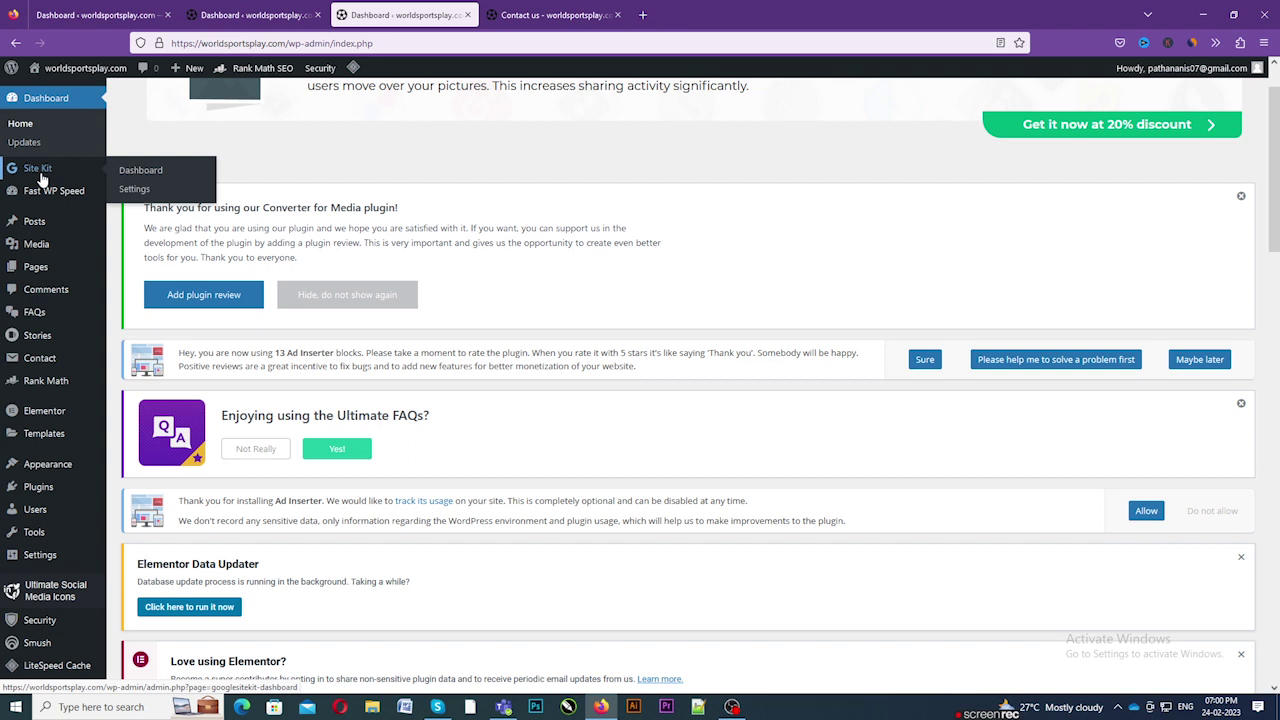
click(137, 190)
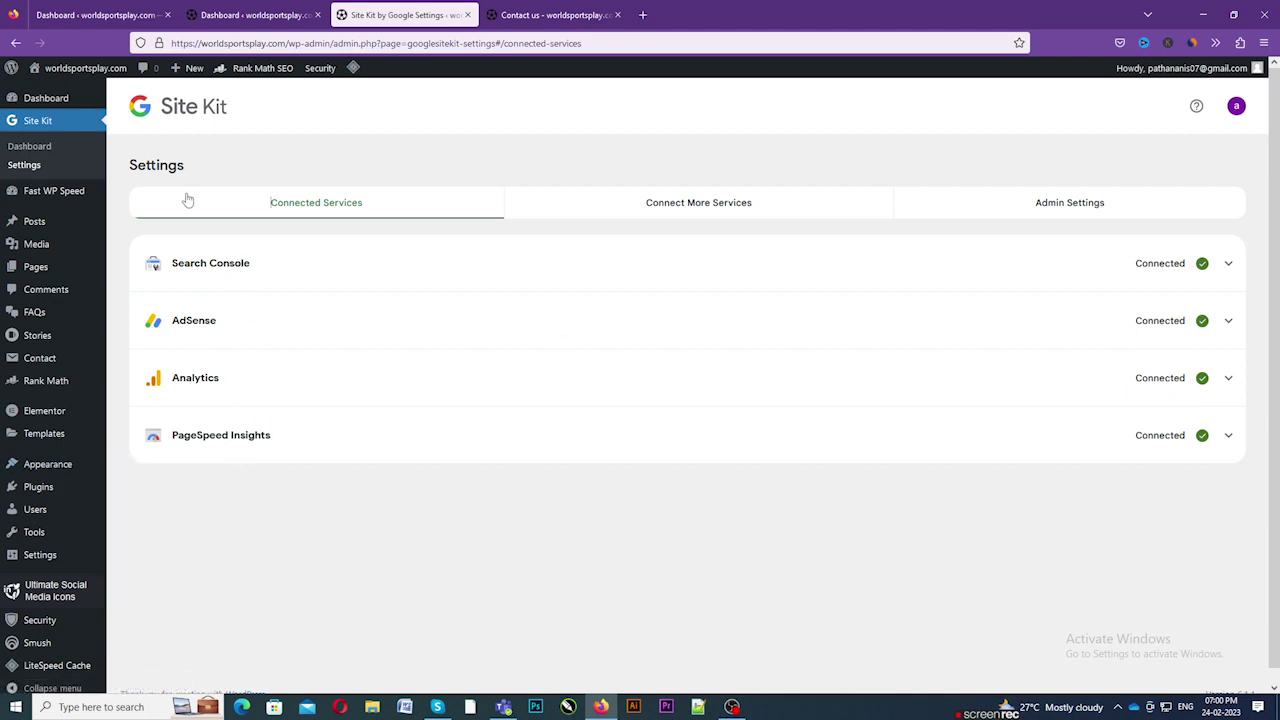
- Open the list of all posts and review the entries down to the end of the page
mouse_move(36, 227)
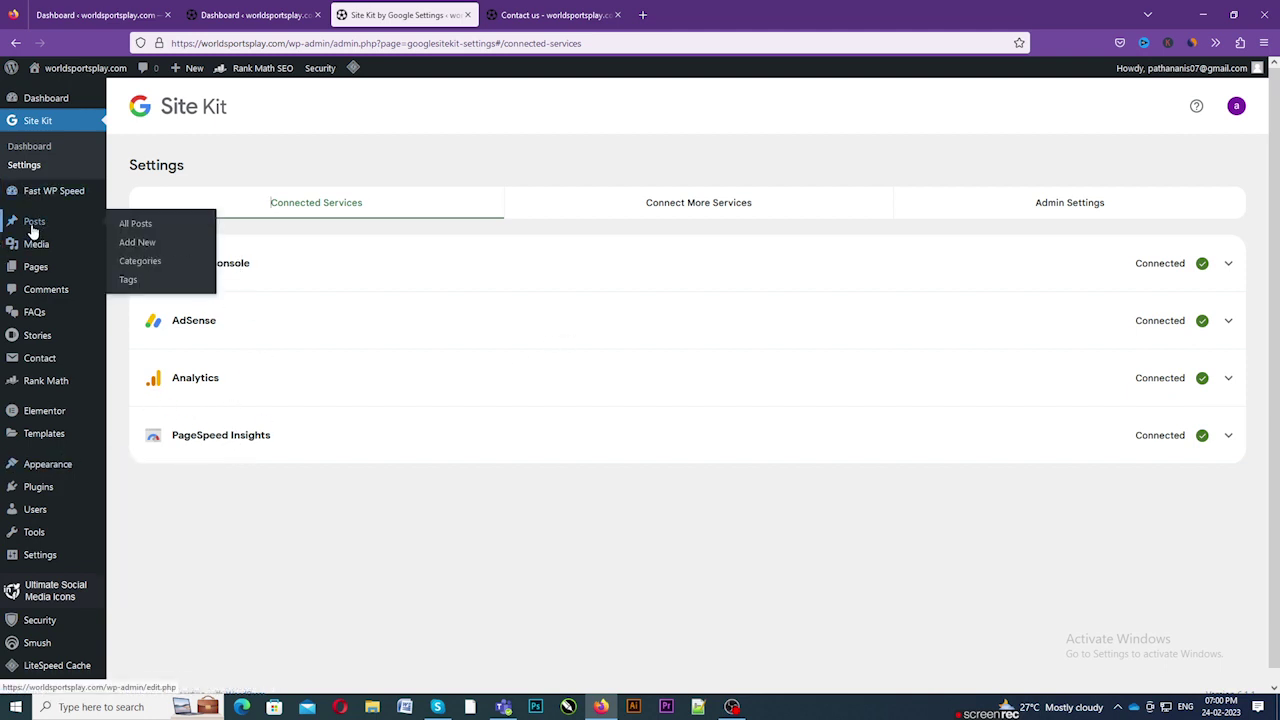
click(133, 225)
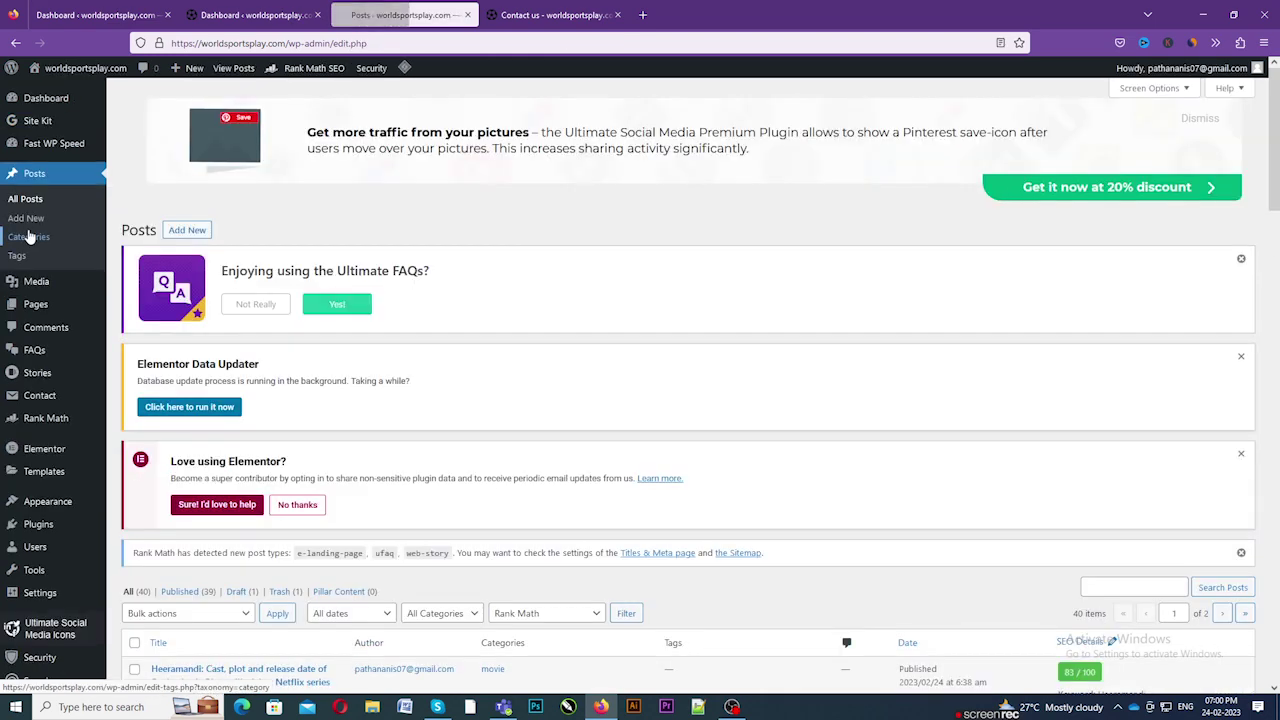
scroll(275, 267, down, 2)
scroll(275, 267, down, 1)
scroll(350, 350, up, 2)
scroll(430, 426, down, 2)
scroll(180, 475, down, 5)
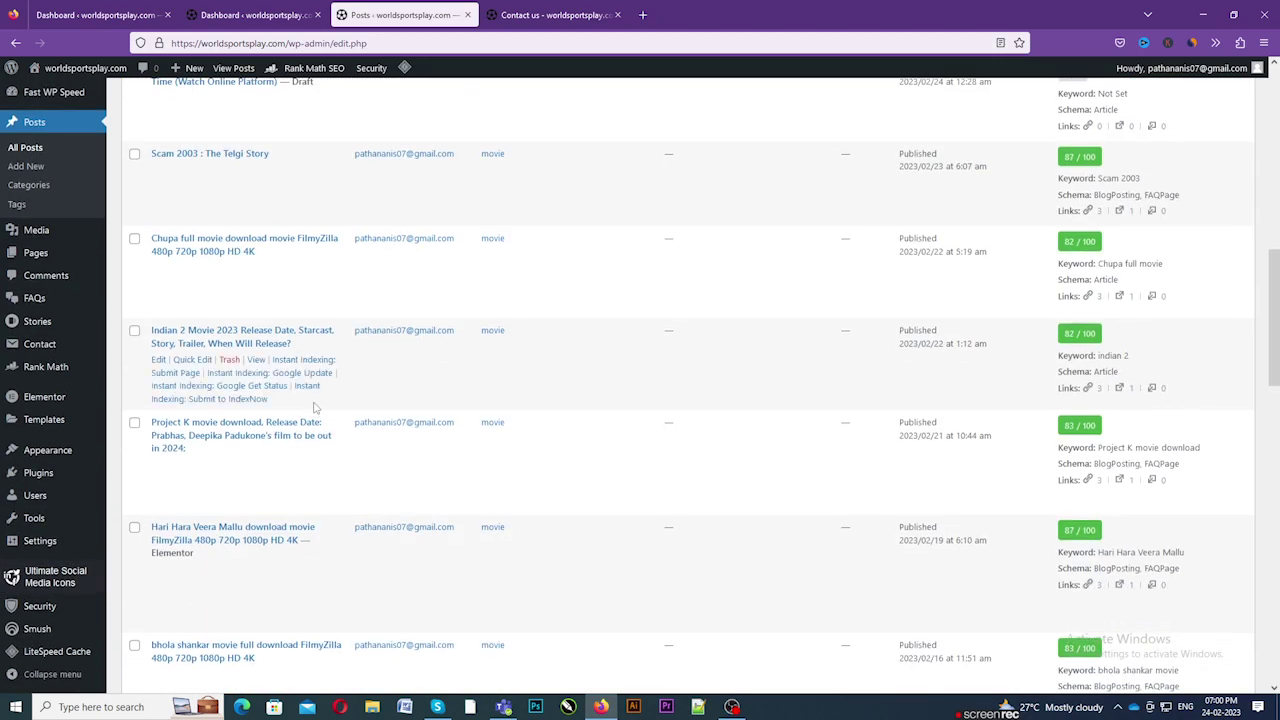
scroll(170, 300, up, 1)
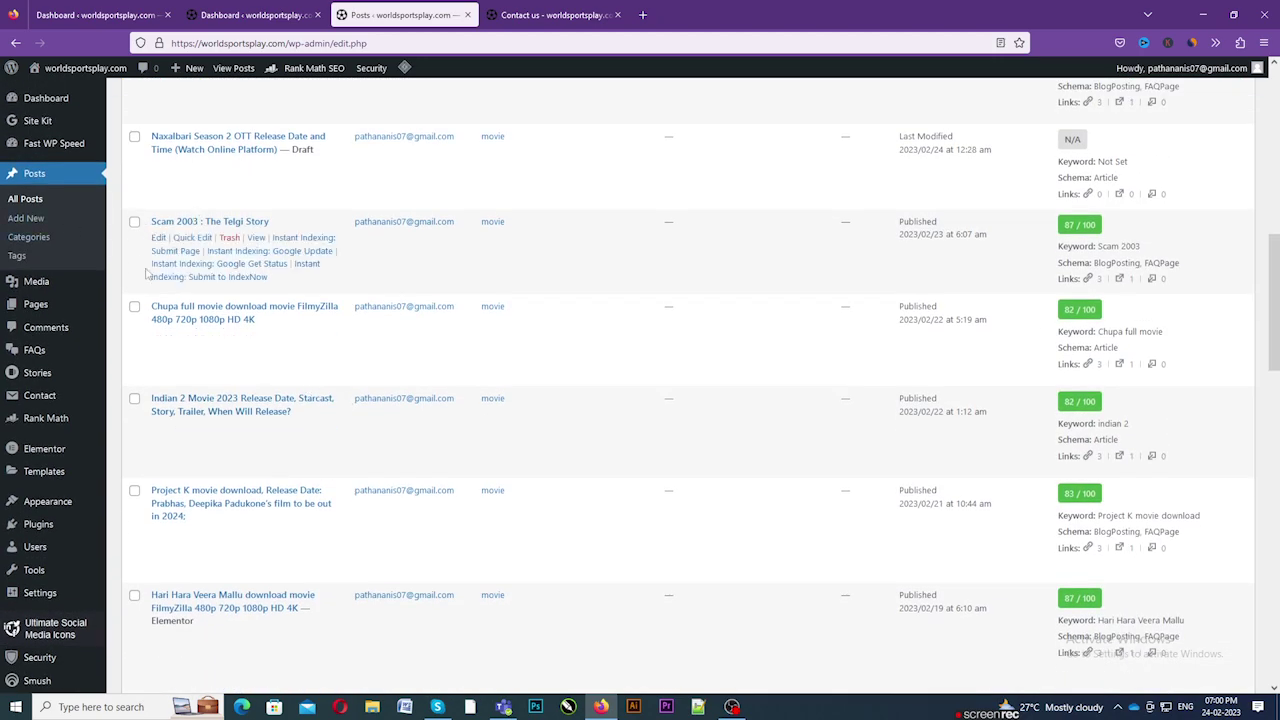
scroll(187, 320, down, 2)
scroll(187, 320, down, 10)
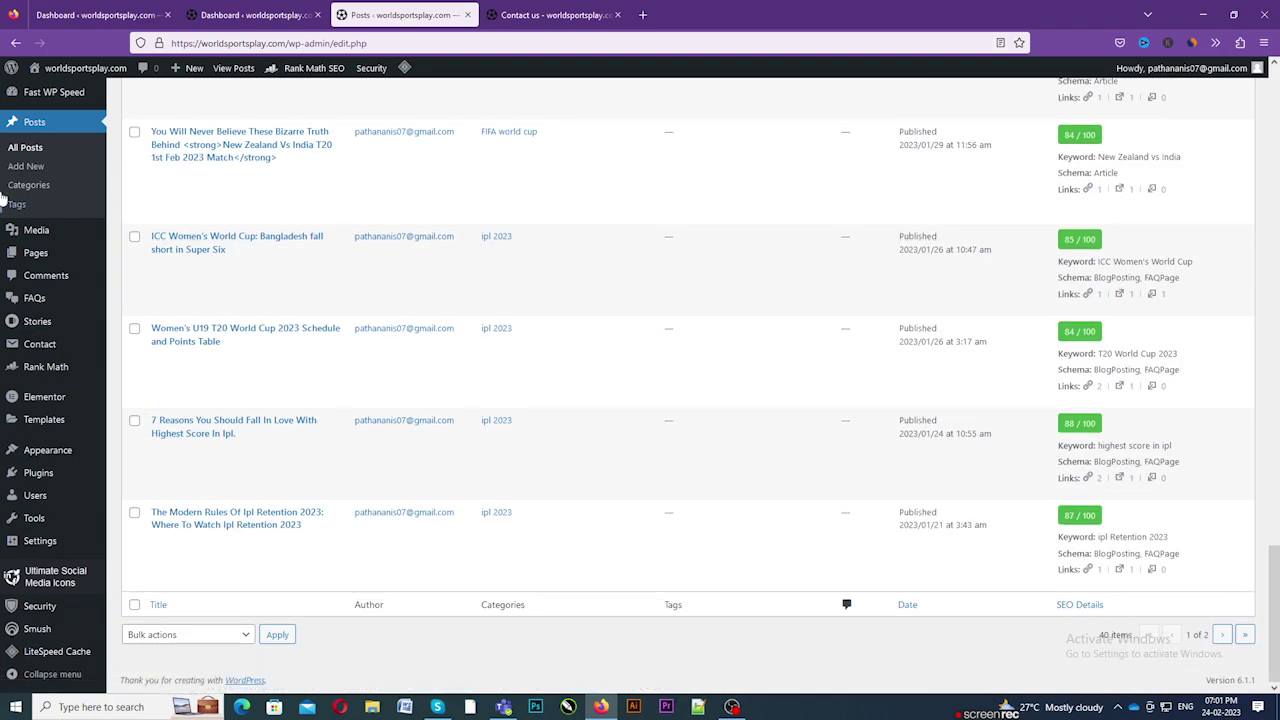
- Open the New Zealand Vs India T20 post for editing in a new tab and examine its content from title to embedded video
right_click(158, 174)
click(200, 189)
click(524, 14)
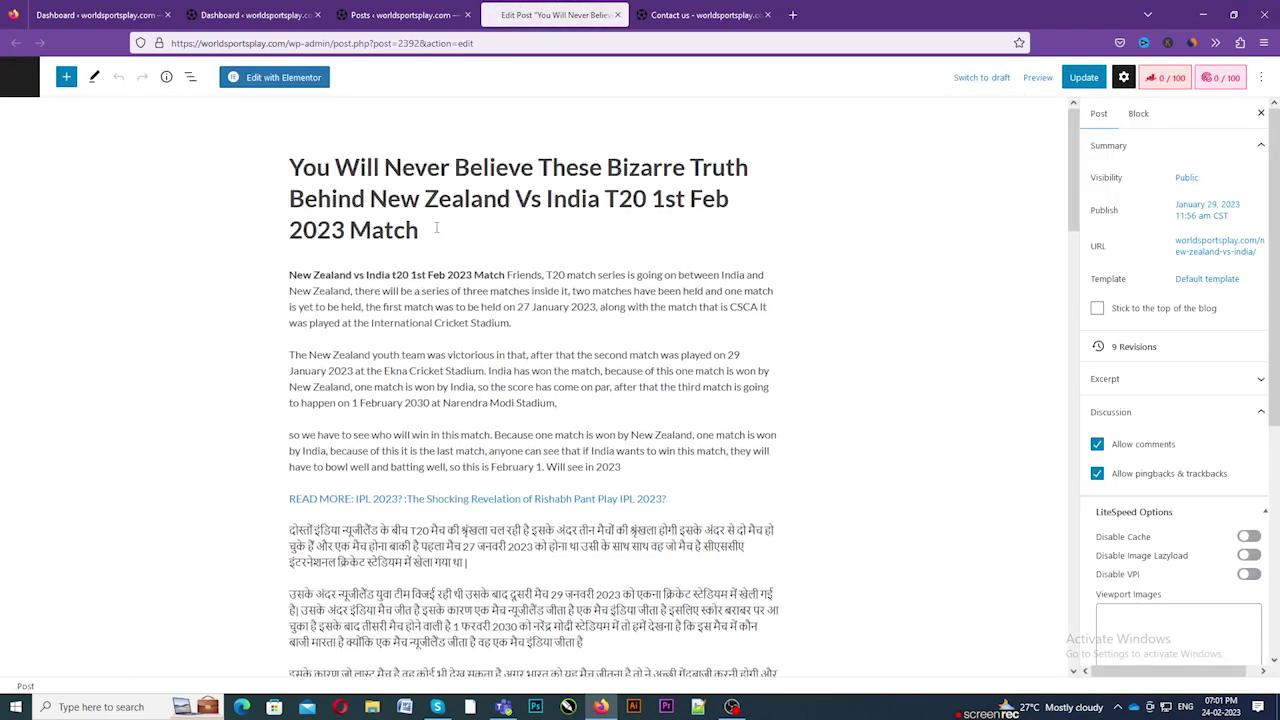
scroll(470, 235, down, 15)
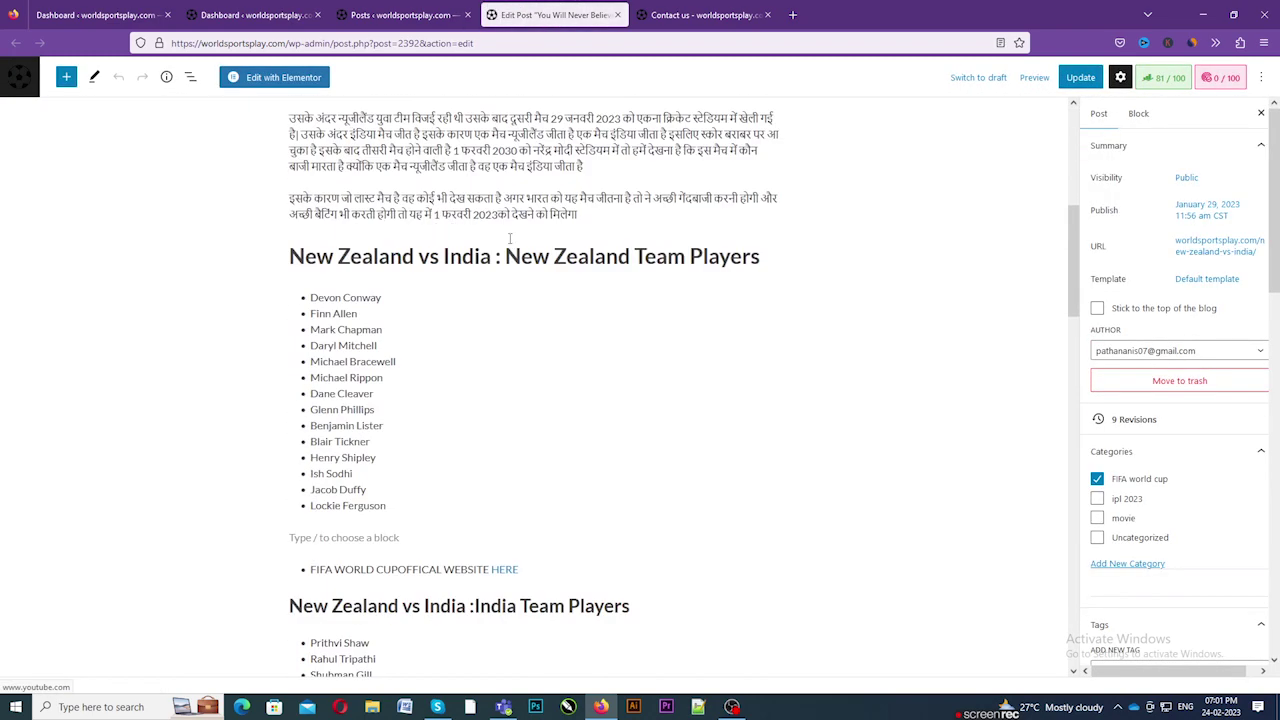
scroll(510, 243, down, 5)
scroll(511, 251, up, 10)
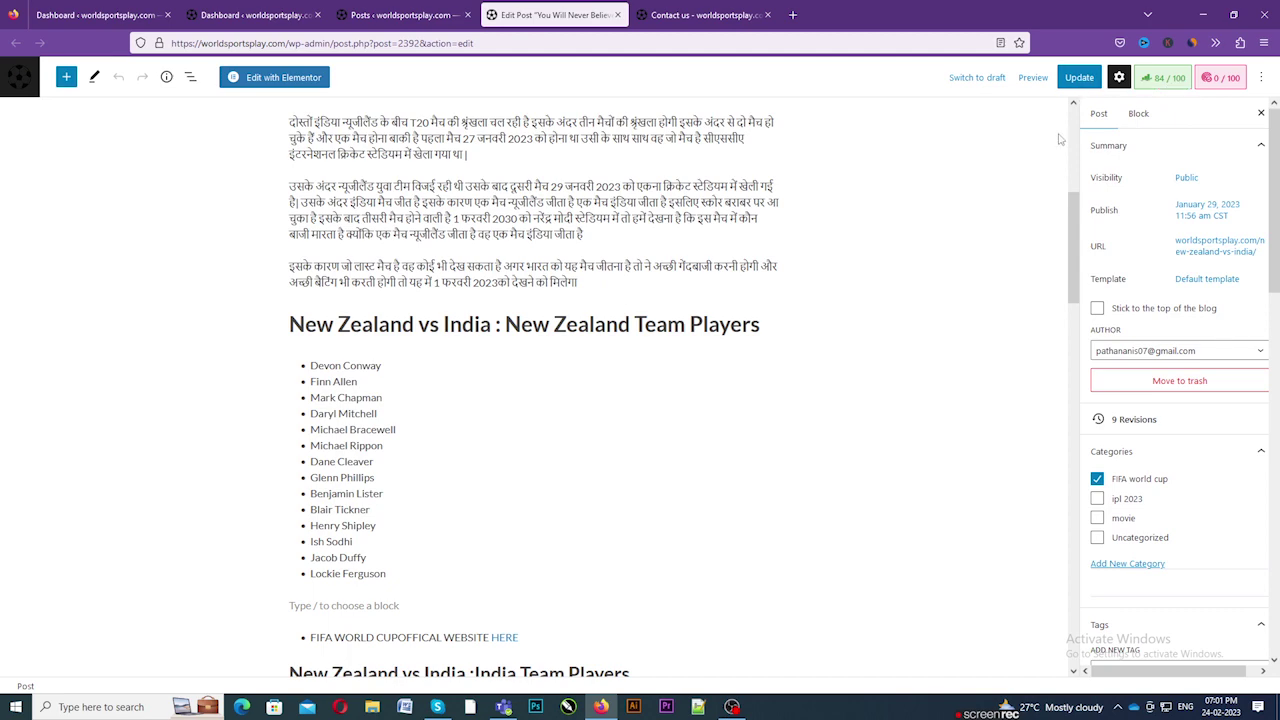
scroll(606, 320, down, 10)
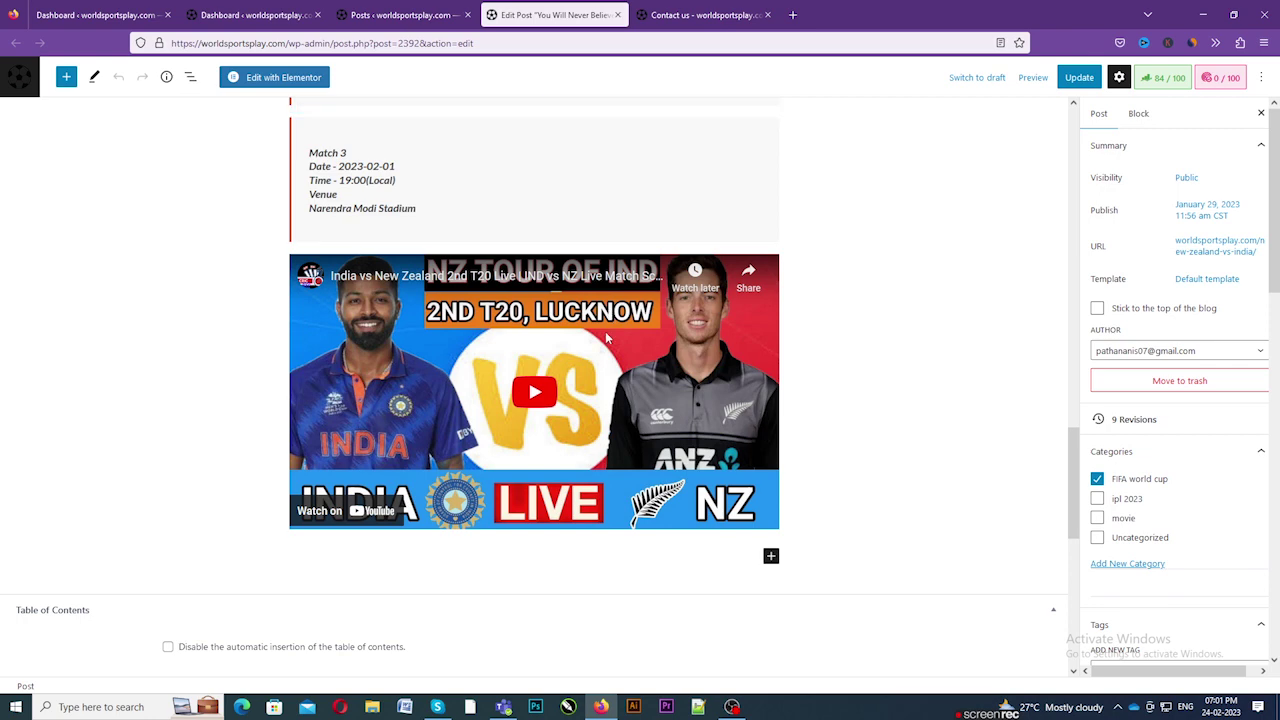
scroll(652, 253, up, 3)
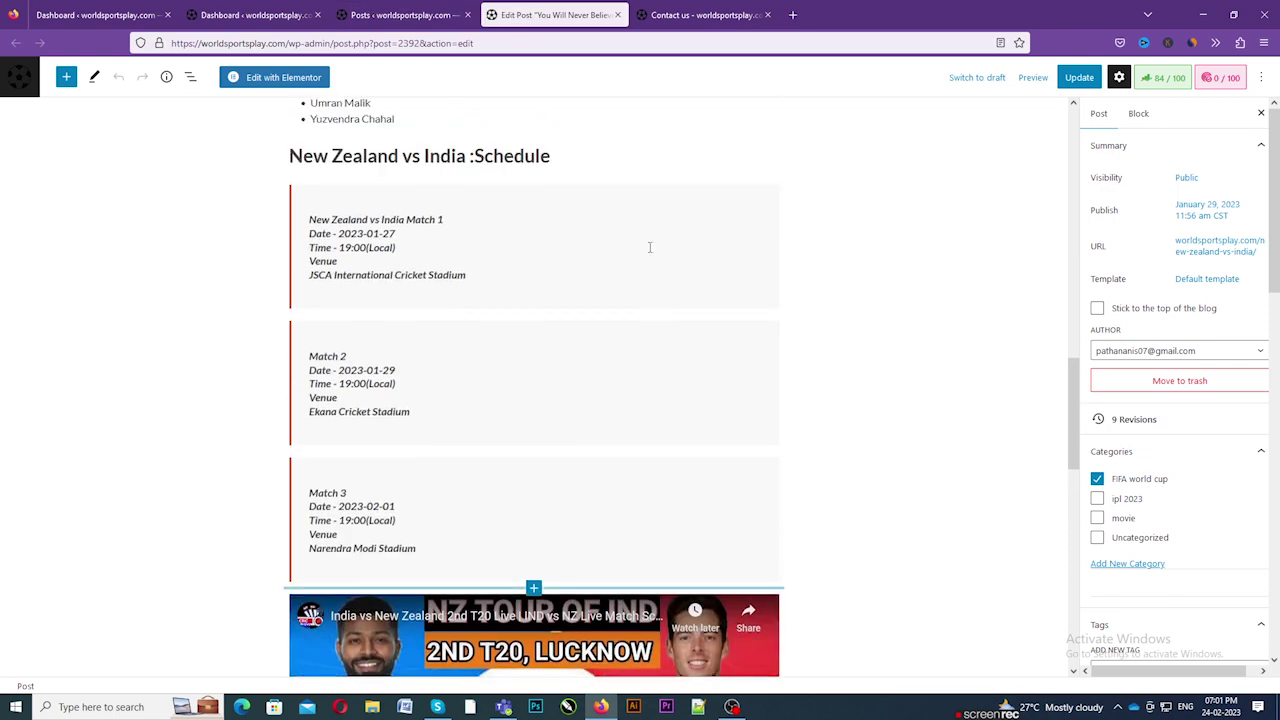
- Return to the posts tab, open the media library and browse the uploaded images
click(369, 7)
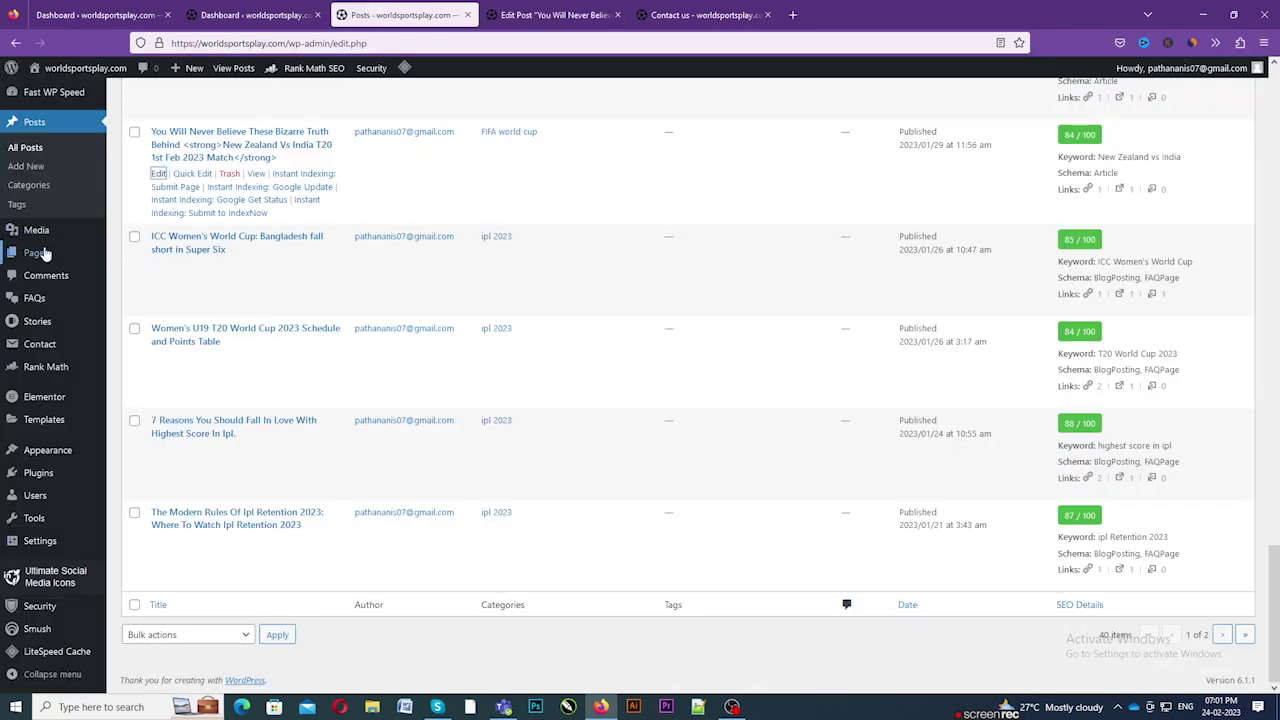
mouse_move(38, 236)
click(129, 236)
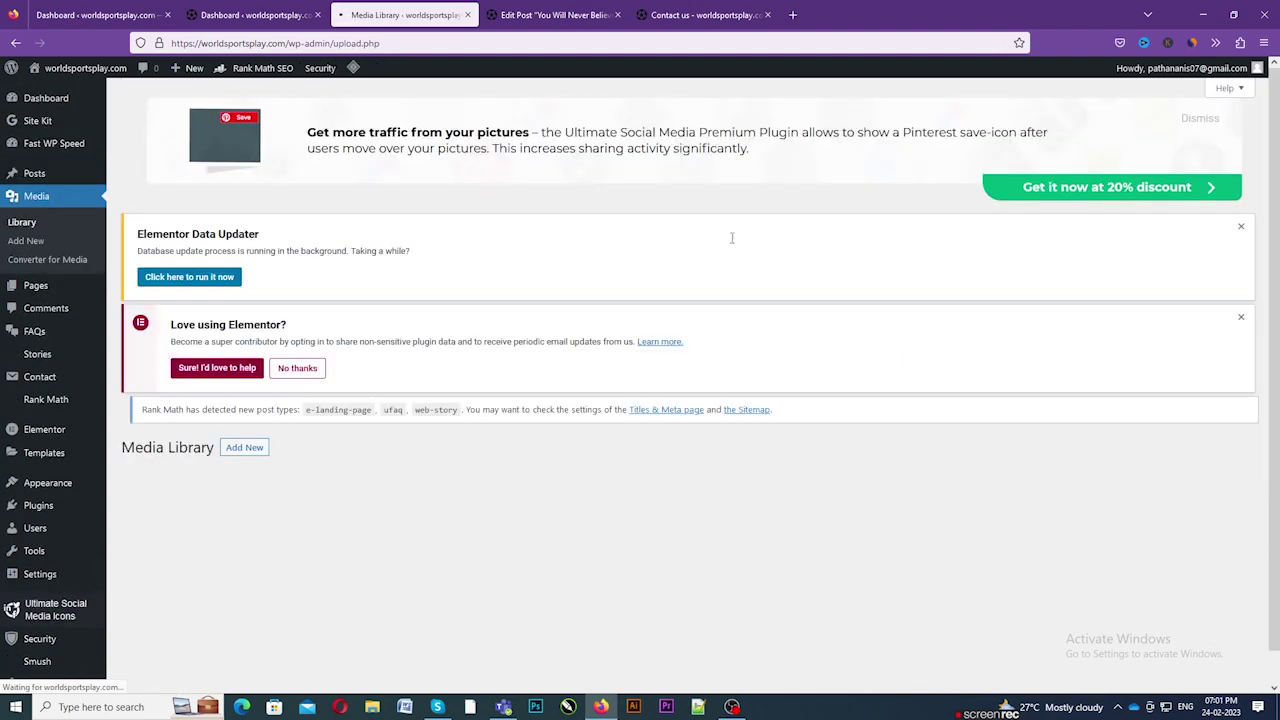
scroll(507, 315, down, 7)
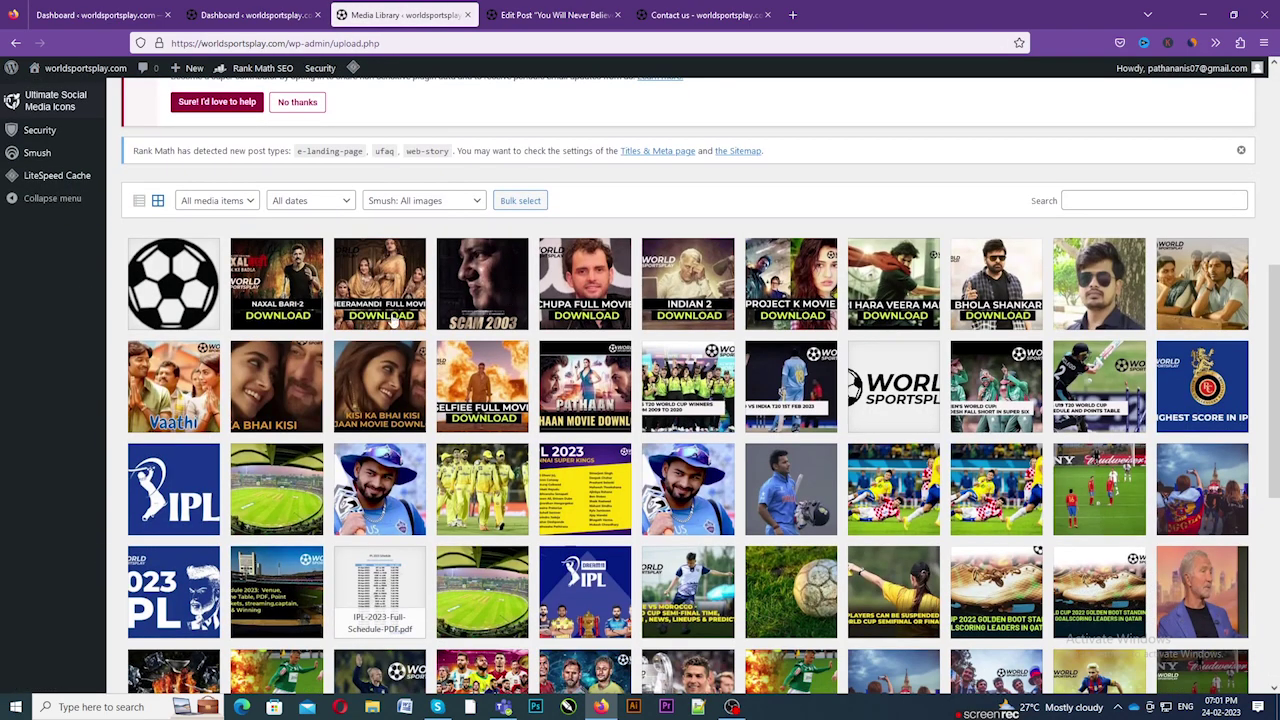
scroll(615, 398, up, 4)
scroll(615, 398, up, 3)
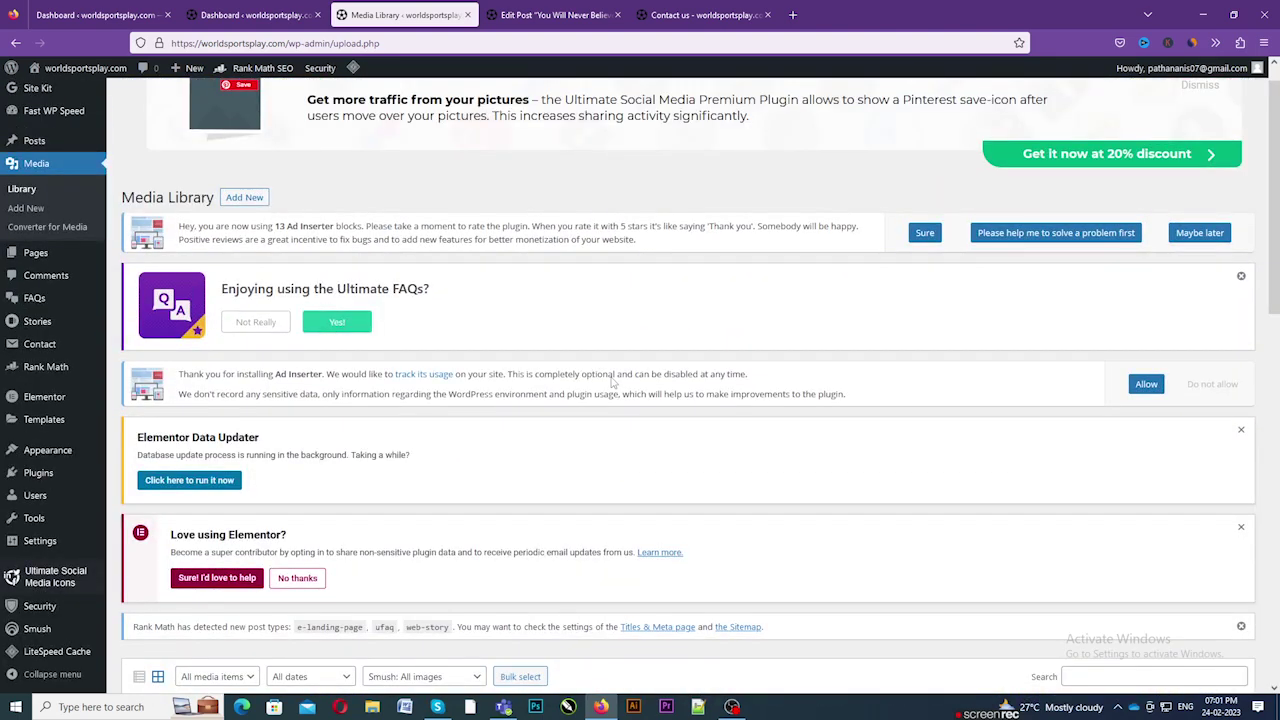
scroll(375, 403, down, 5)
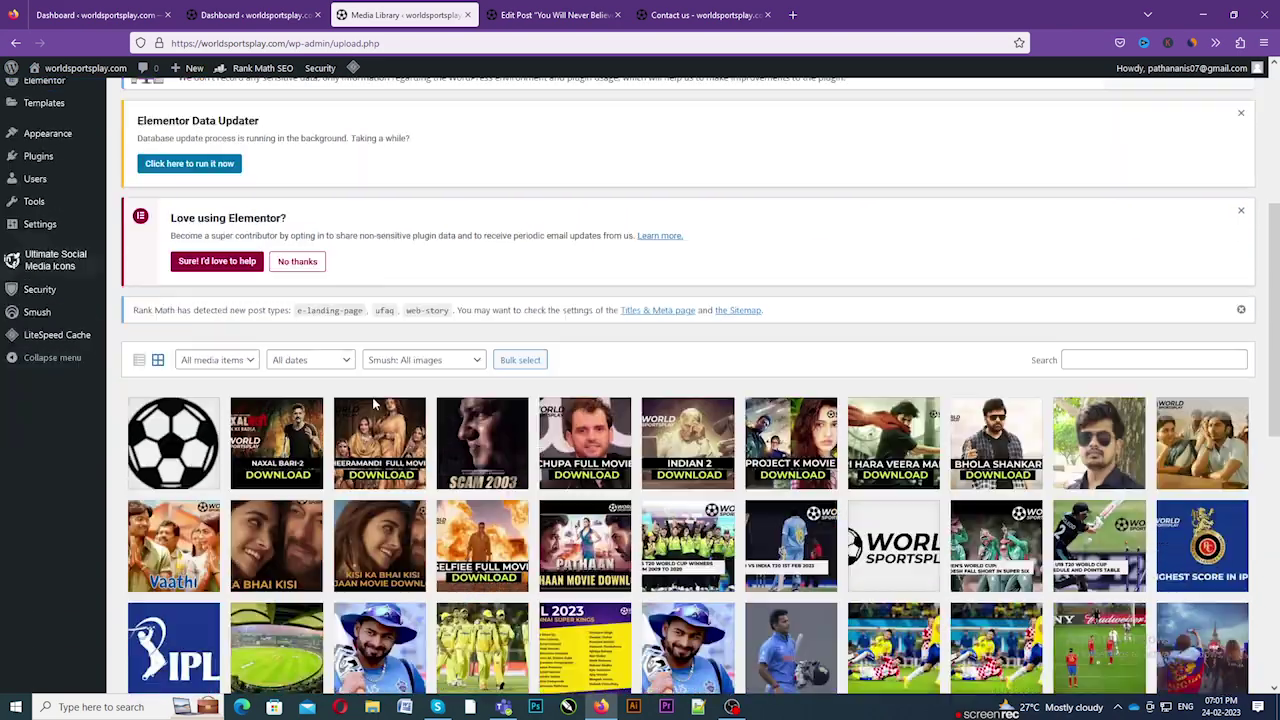
scroll(315, 612, up, 2)
scroll(30, 370, up, 2)
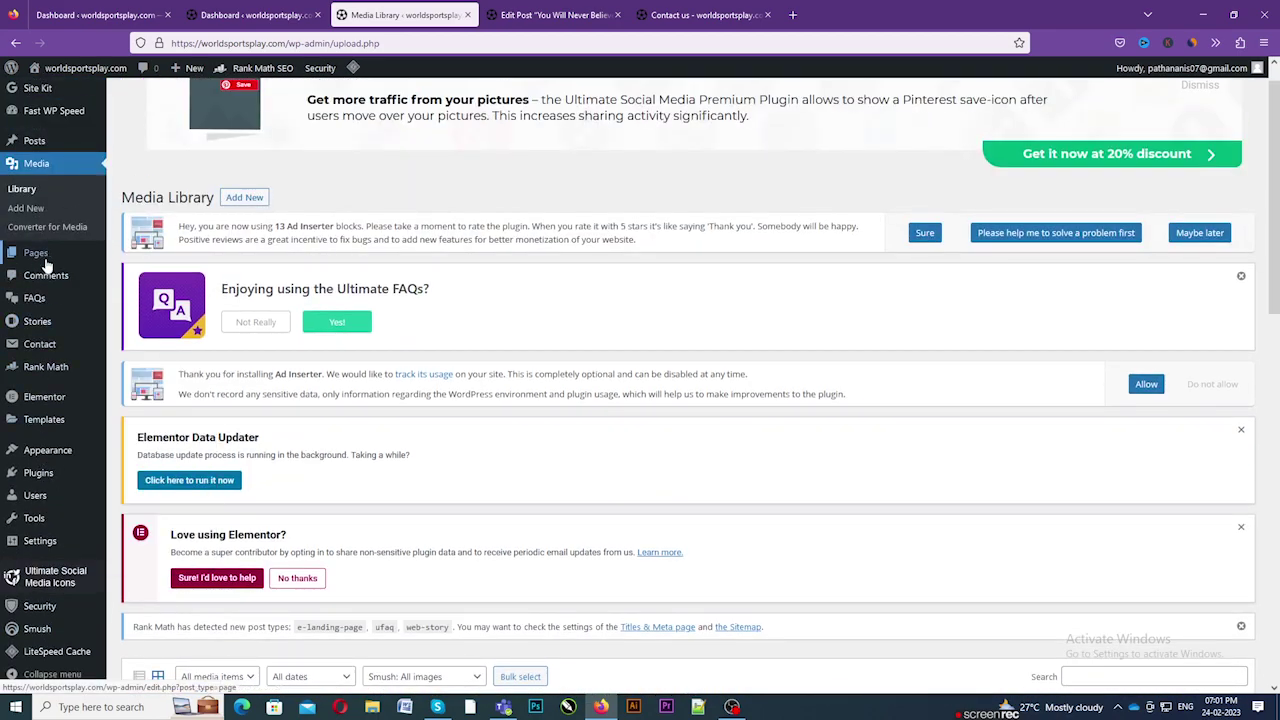
- Open the list of all pages and review the site's published and draft pages
mouse_move(46, 264)
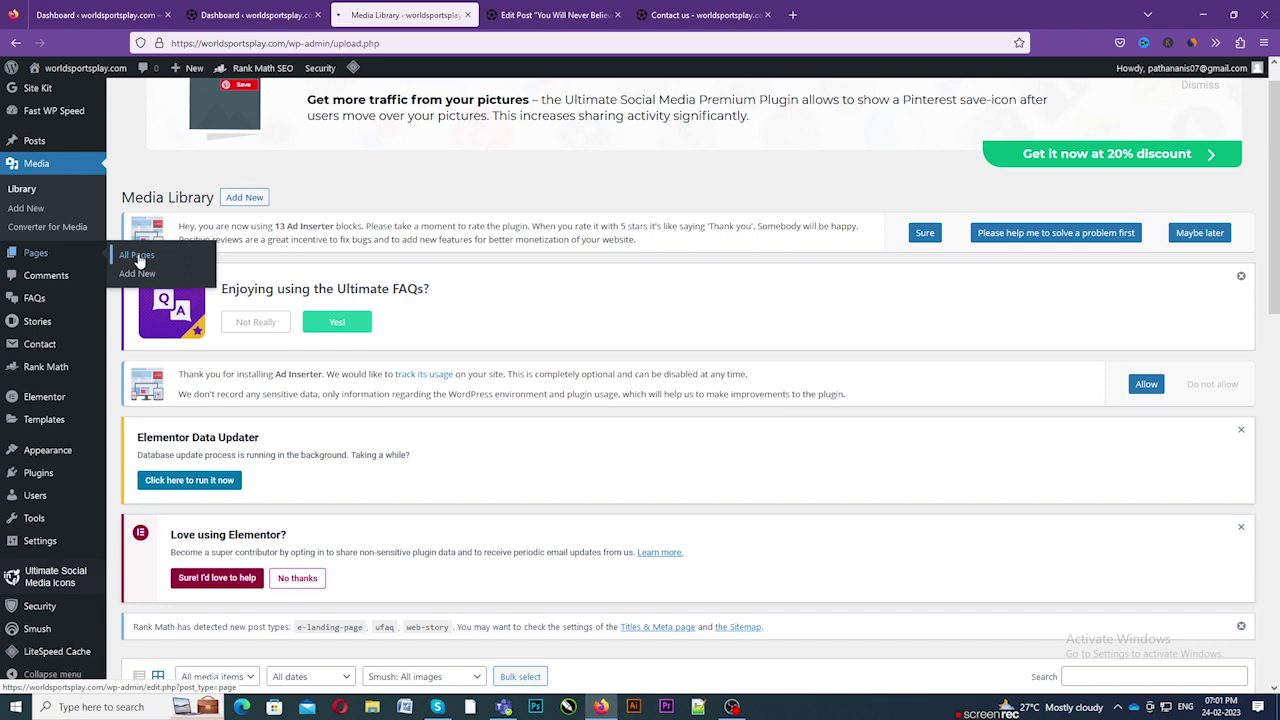
click(139, 259)
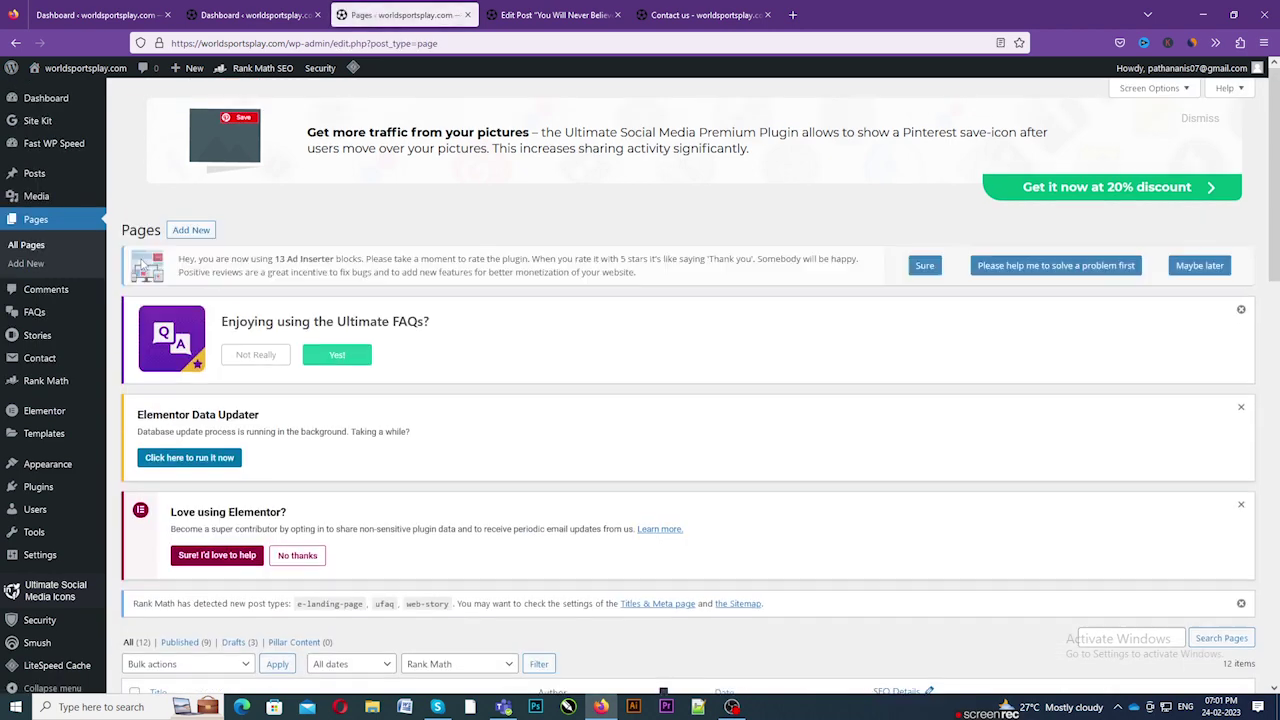
scroll(133, 446, down, 5)
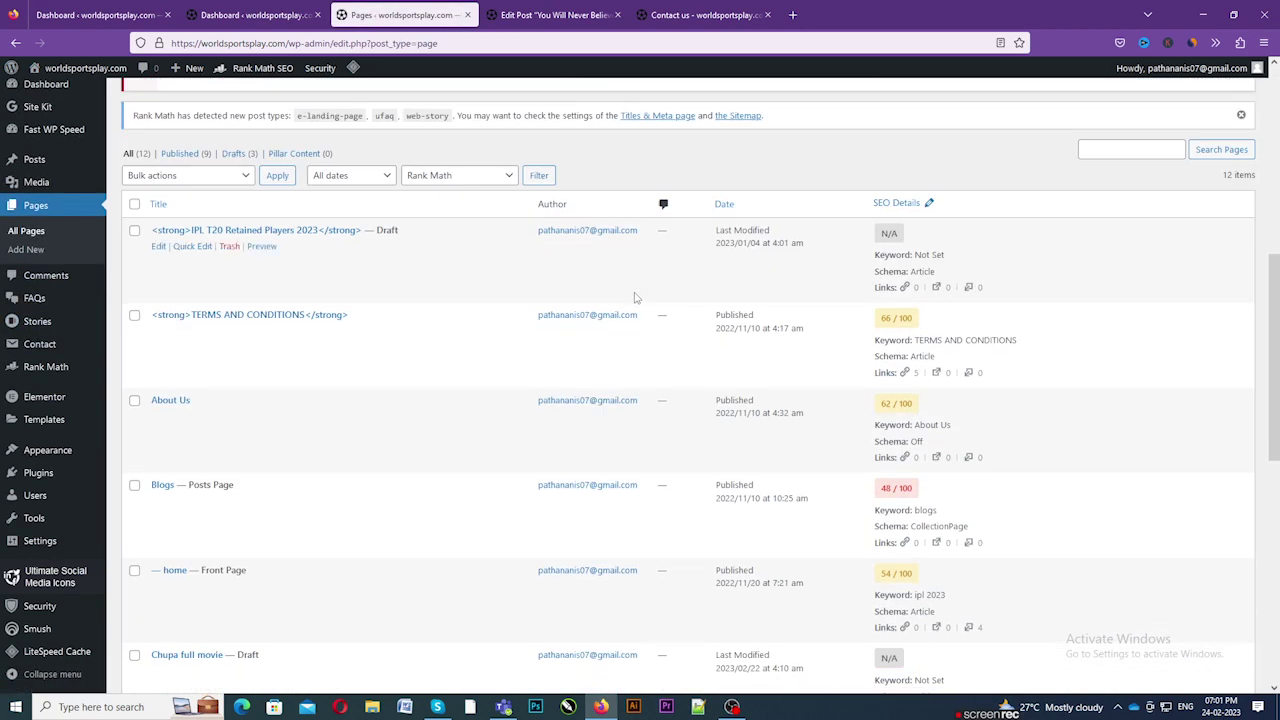
scroll(180, 445, down, 4)
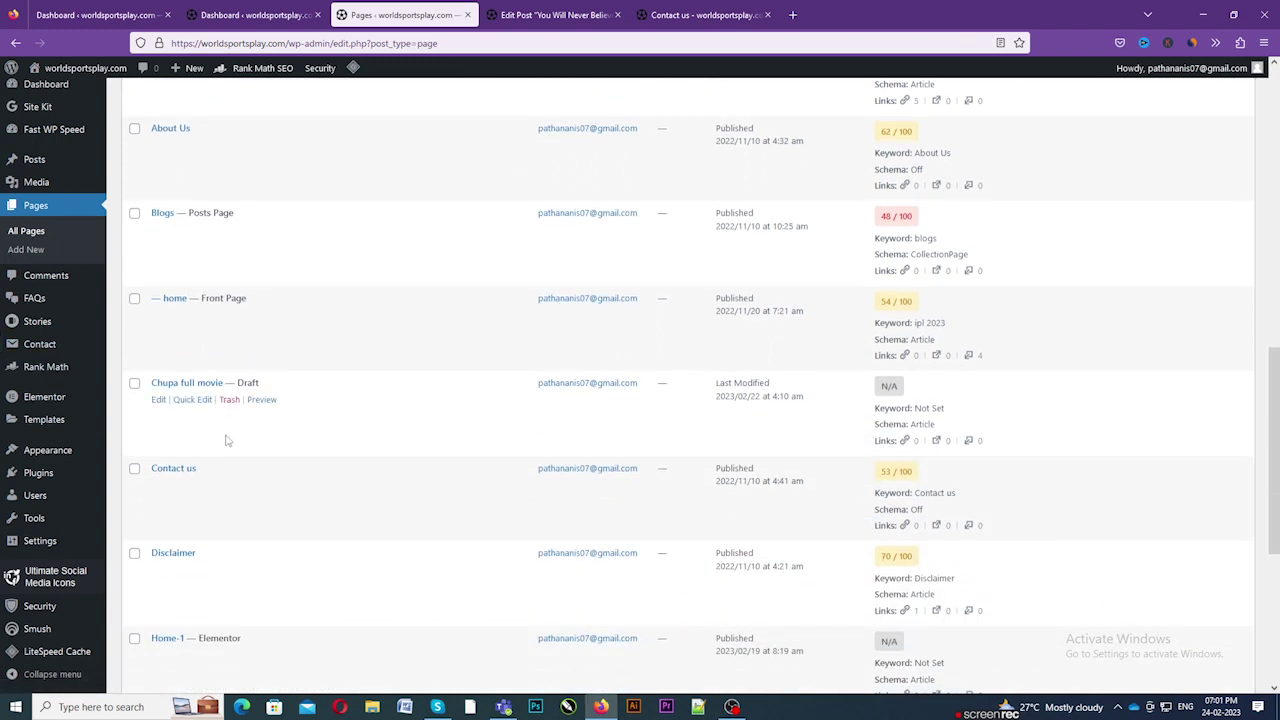
scroll(203, 442, down, 2)
scroll(205, 520, down, 1)
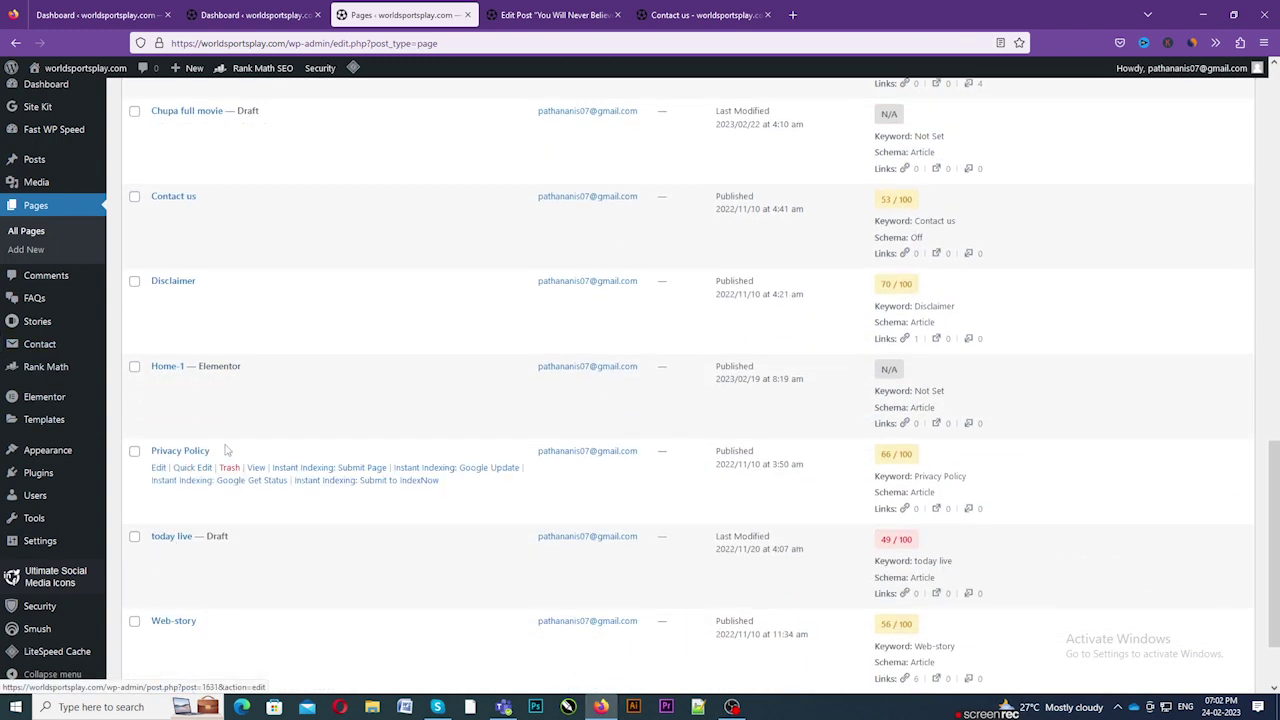
scroll(205, 523, down, 3)
scroll(371, 483, up, 5)
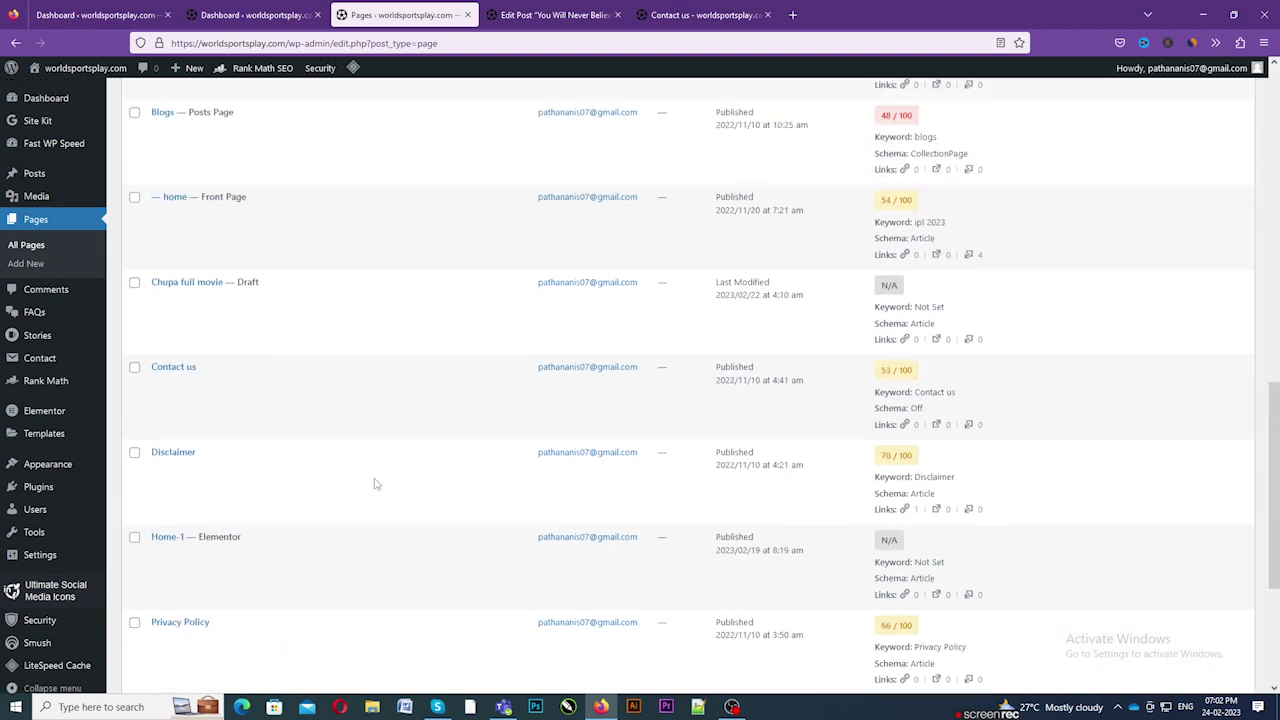
scroll(270, 495, up, 5)
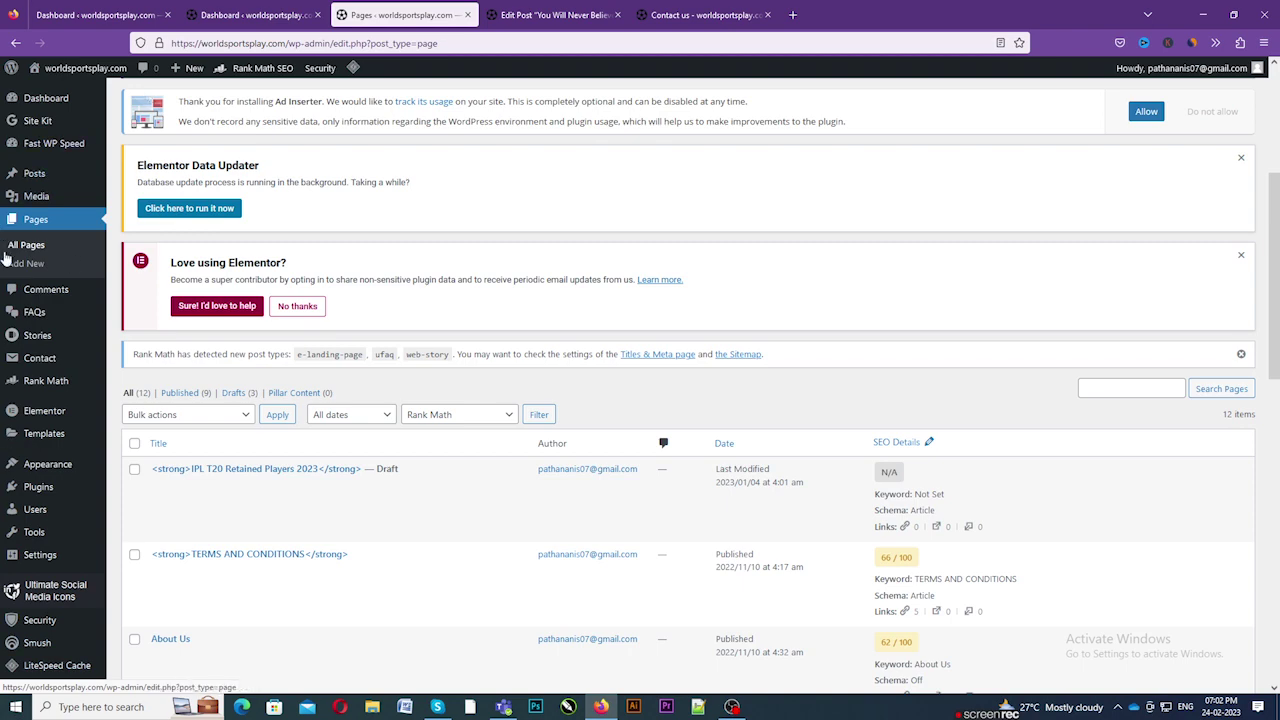
- Open the Comments page to view the site's comments
scroll(47, 277, down, 1)
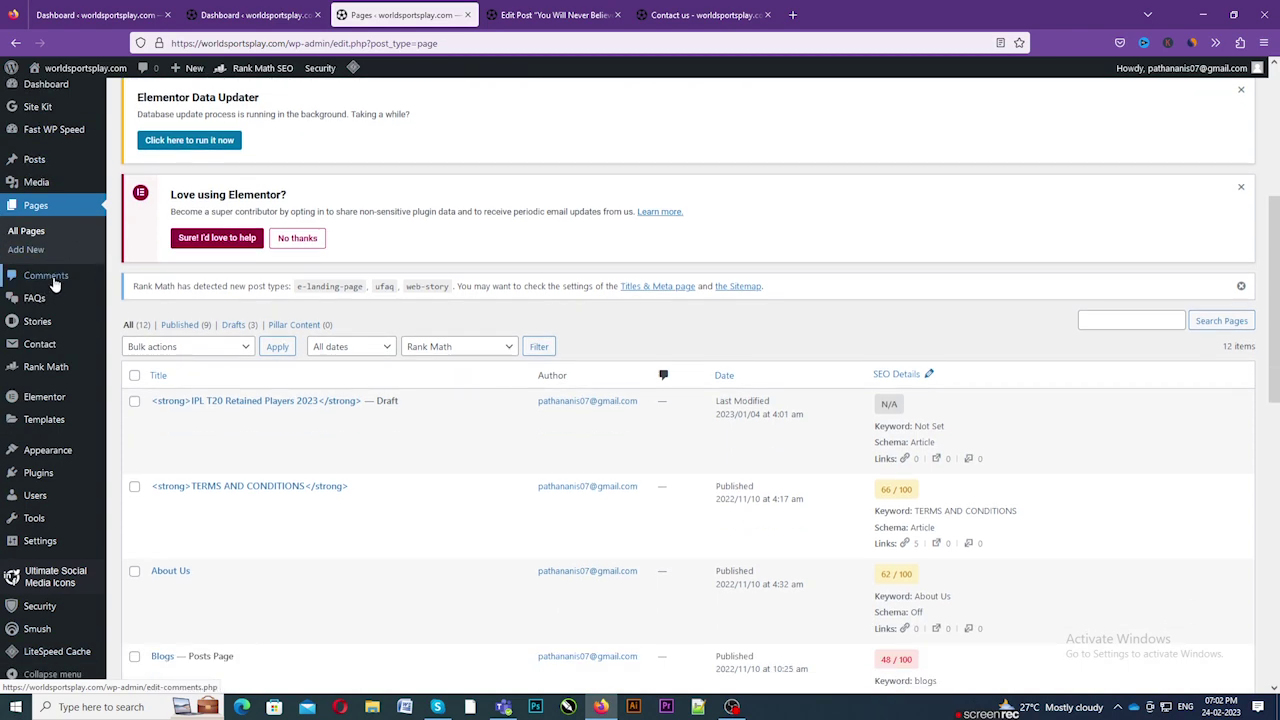
click(55, 283)
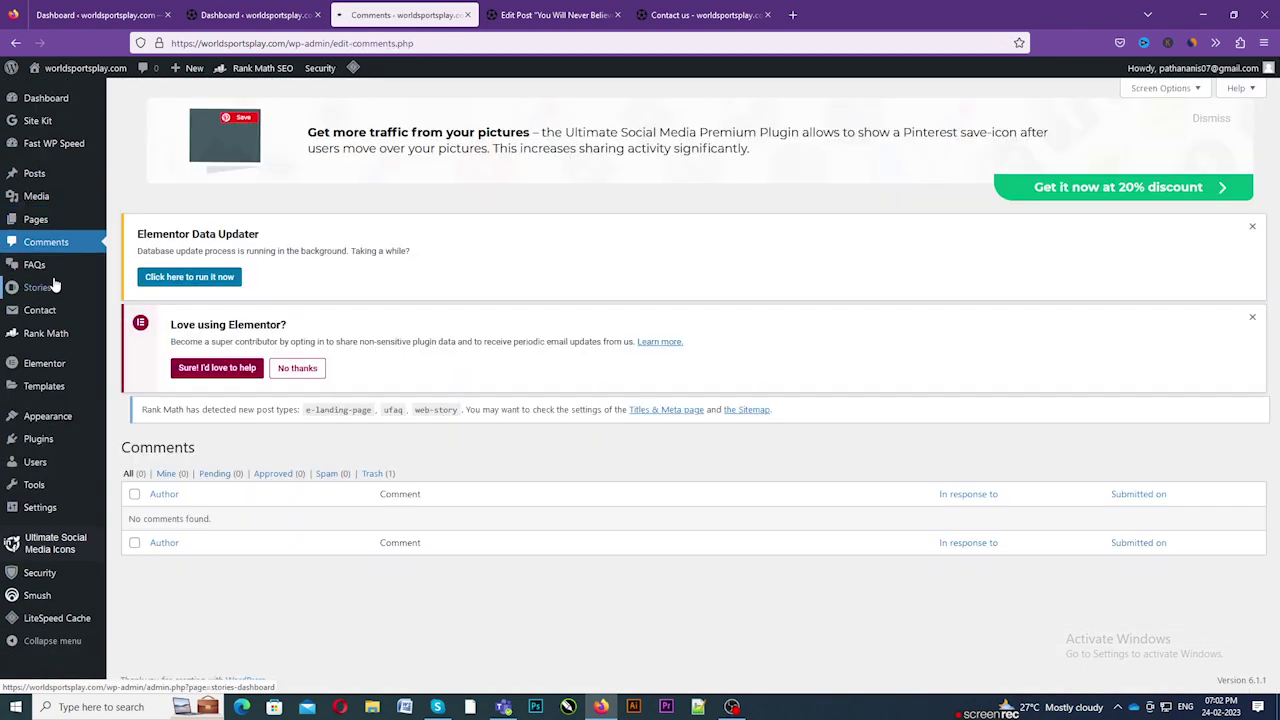
- Open the FAQs plugin's dashboard and look over its support and FAQ summary sections
scroll(486, 633, down, 2)
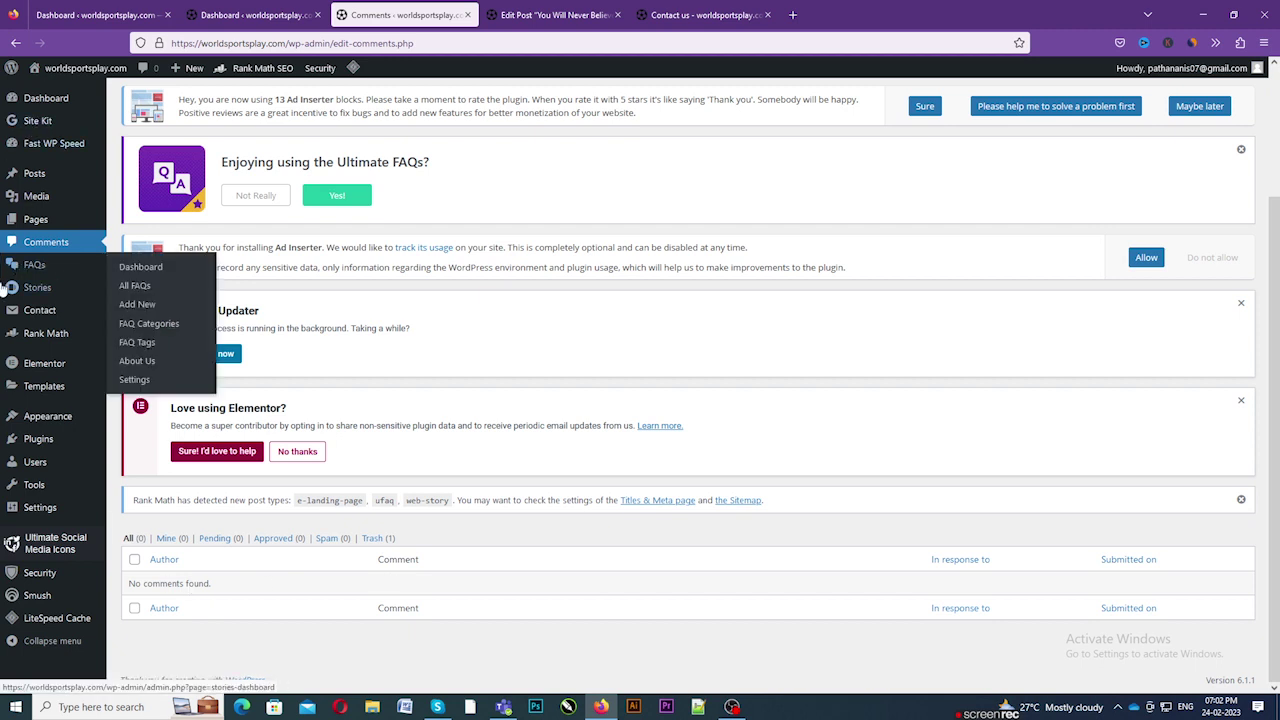
mouse_move(25, 275)
click(150, 266)
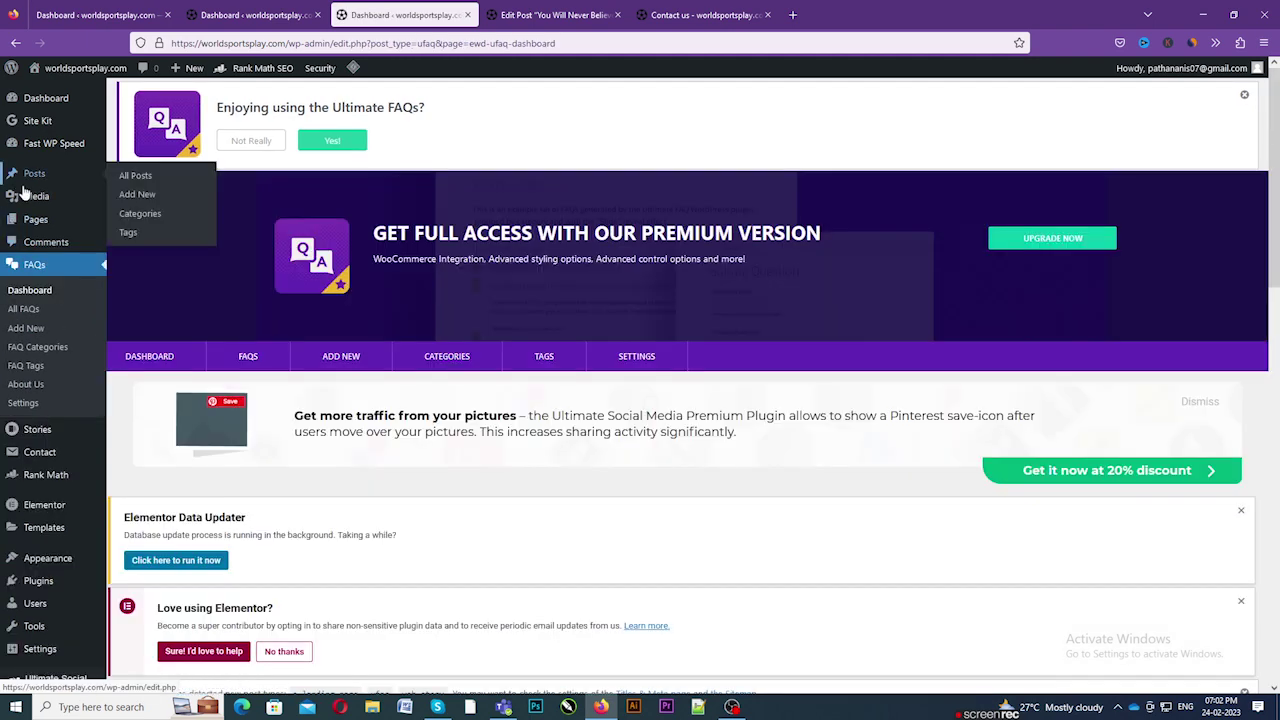
scroll(40, 400, down, 5)
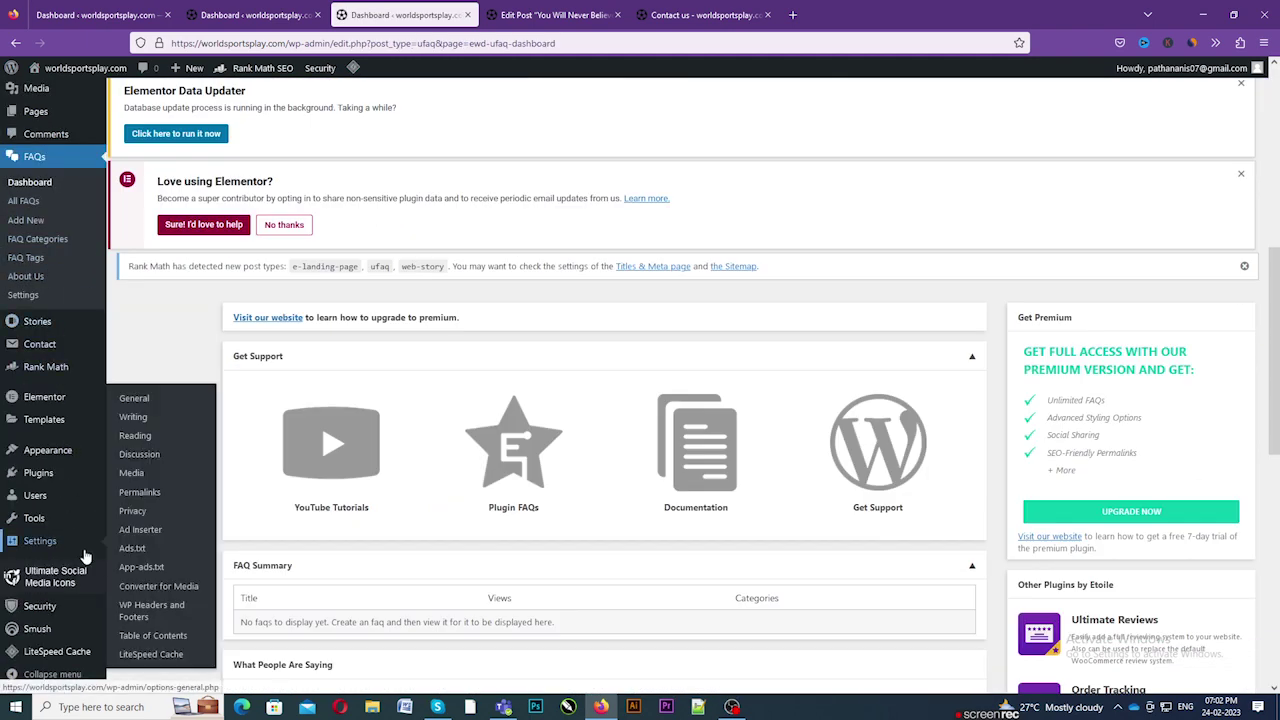
scroll(418, 213, down, 1)
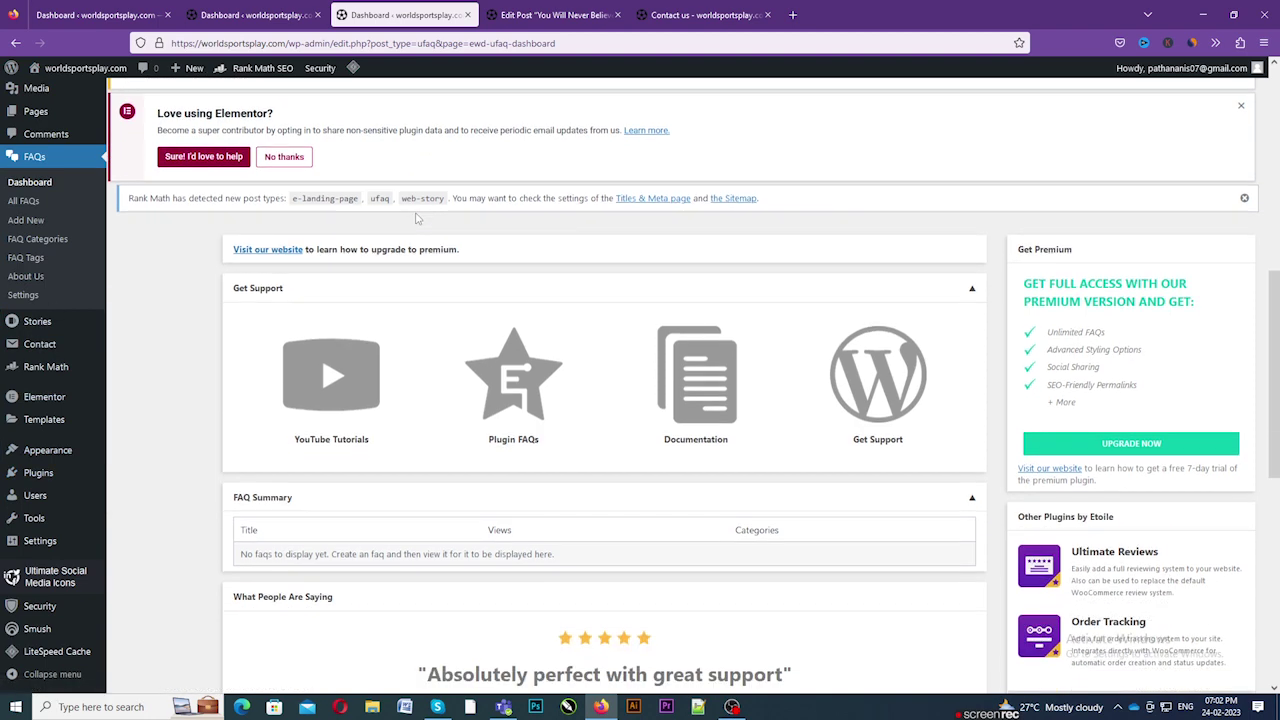
scroll(418, 213, up, 3)
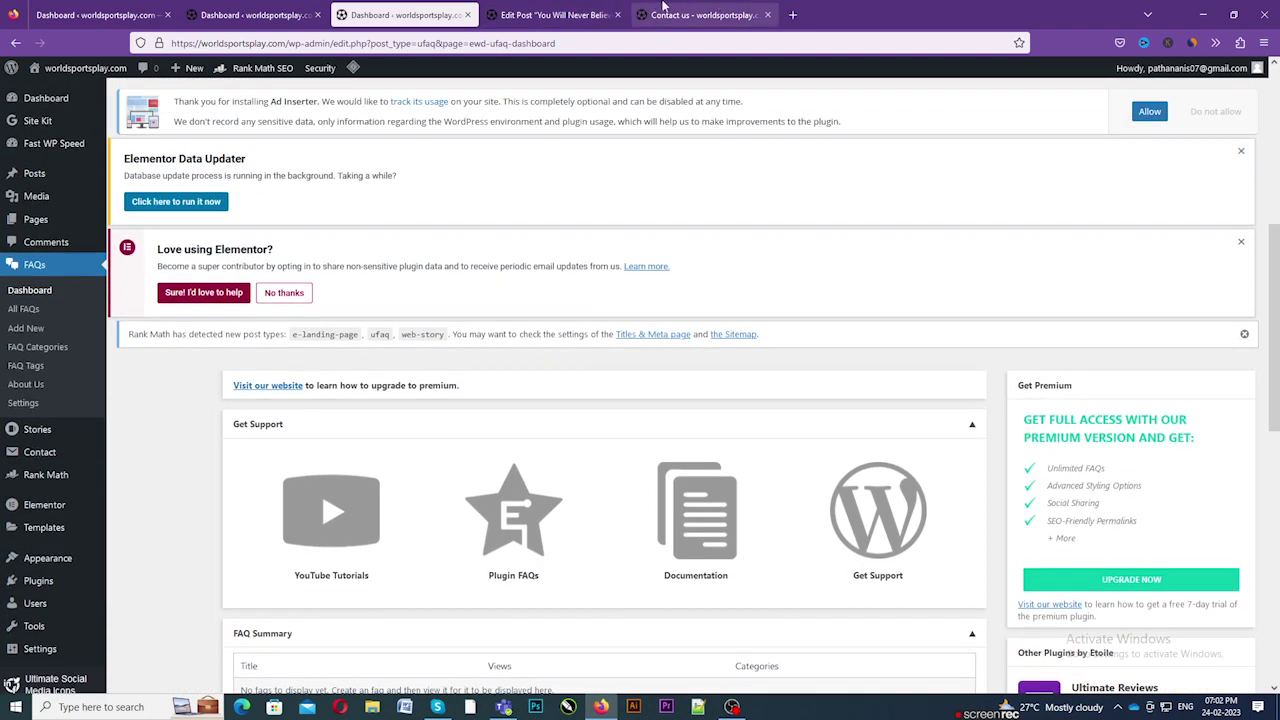
- On the live site, open the Heeramandi article from the Blogs page and highlight its "Heeramandi FAQ" heading
click(701, 7)
scroll(537, 260, up, 3)
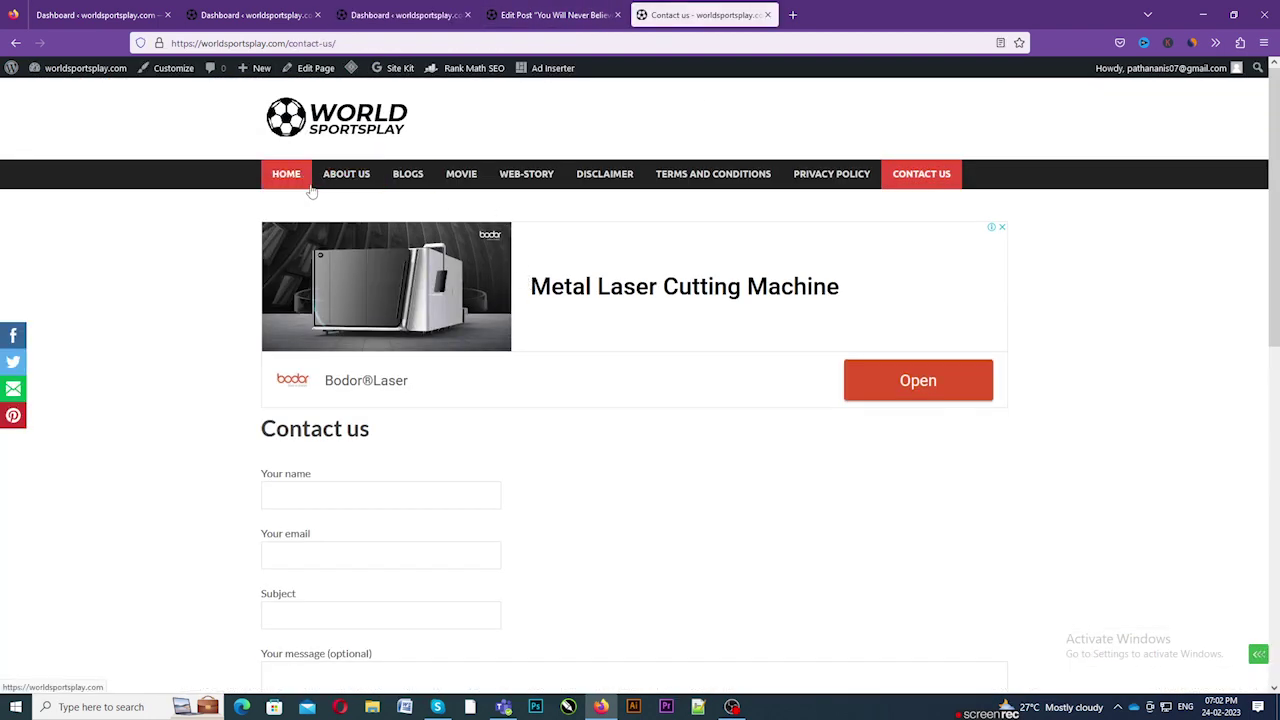
click(400, 188)
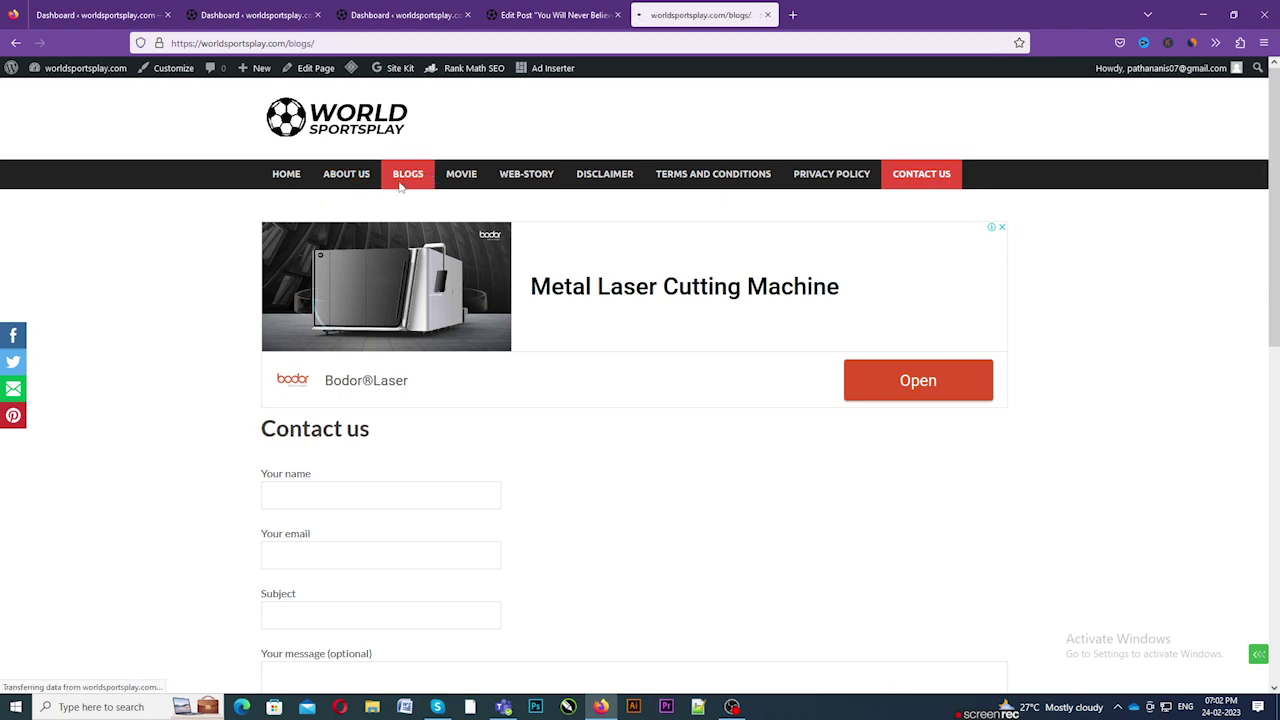
scroll(369, 394, down, 4)
click(289, 202)
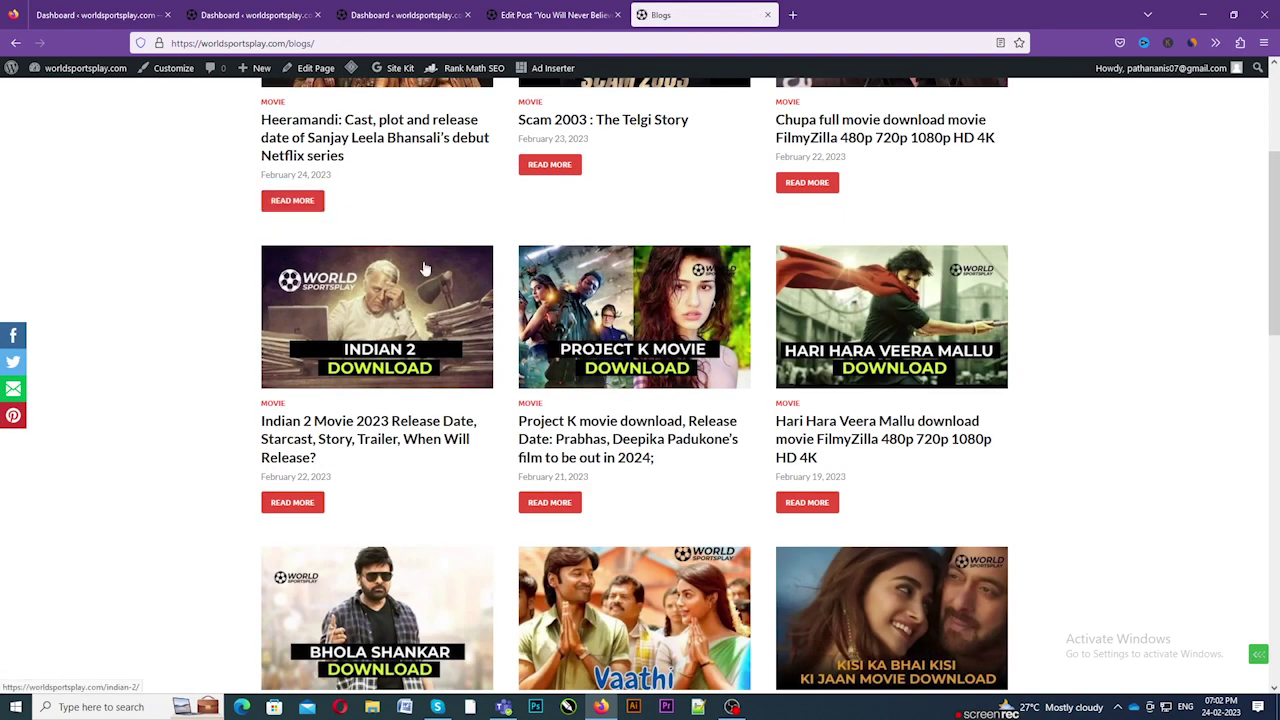
scroll(428, 340, down, 4)
scroll(428, 340, down, 10)
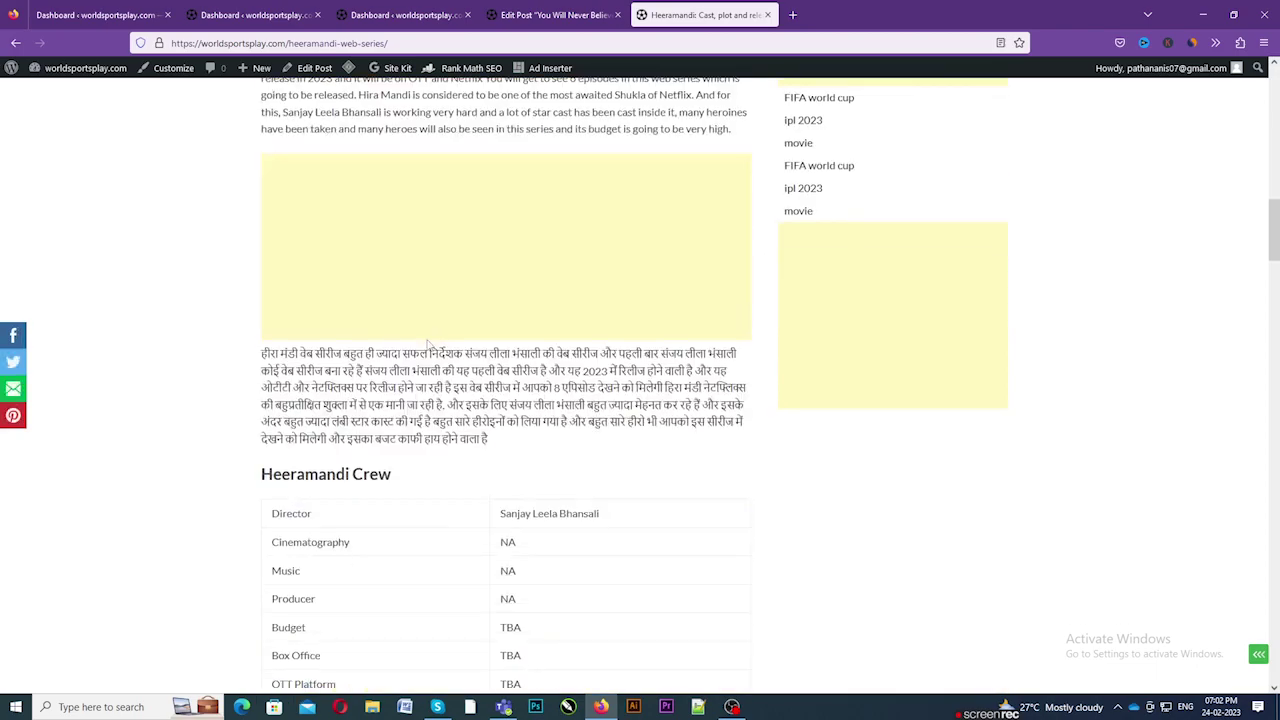
drag(1274, 320, 1274, 548)
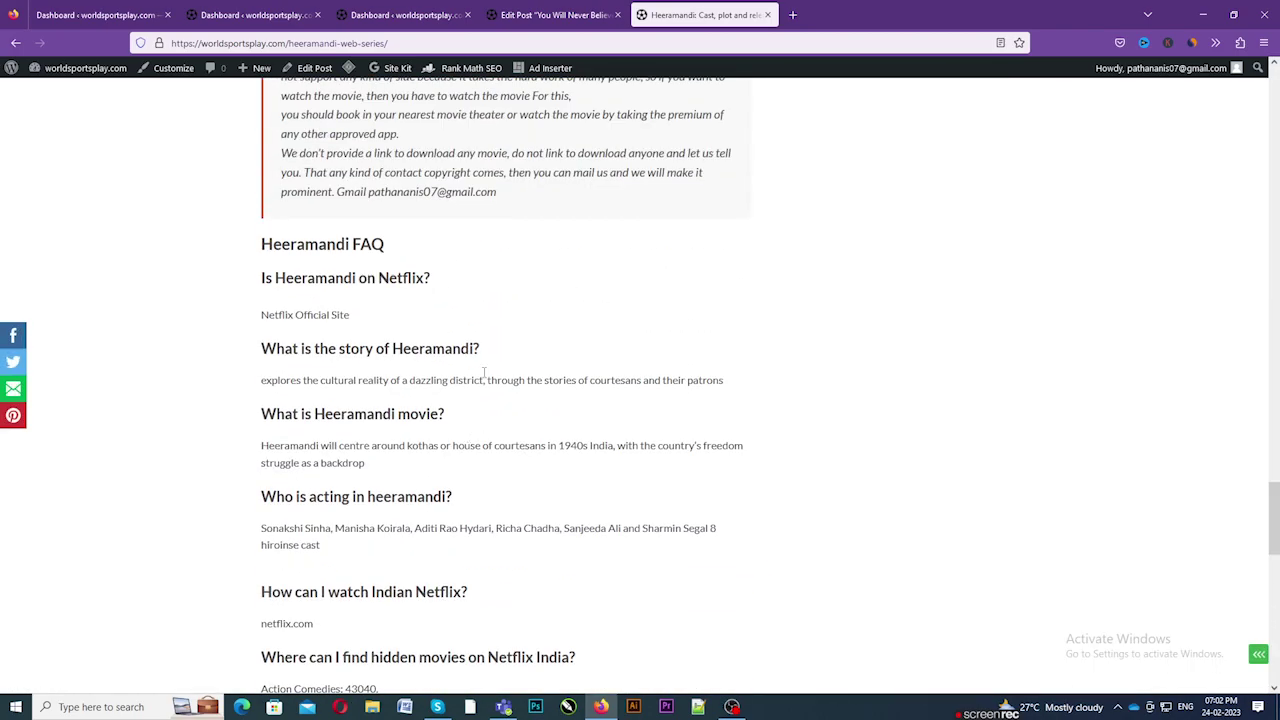
drag(254, 241, 415, 257)
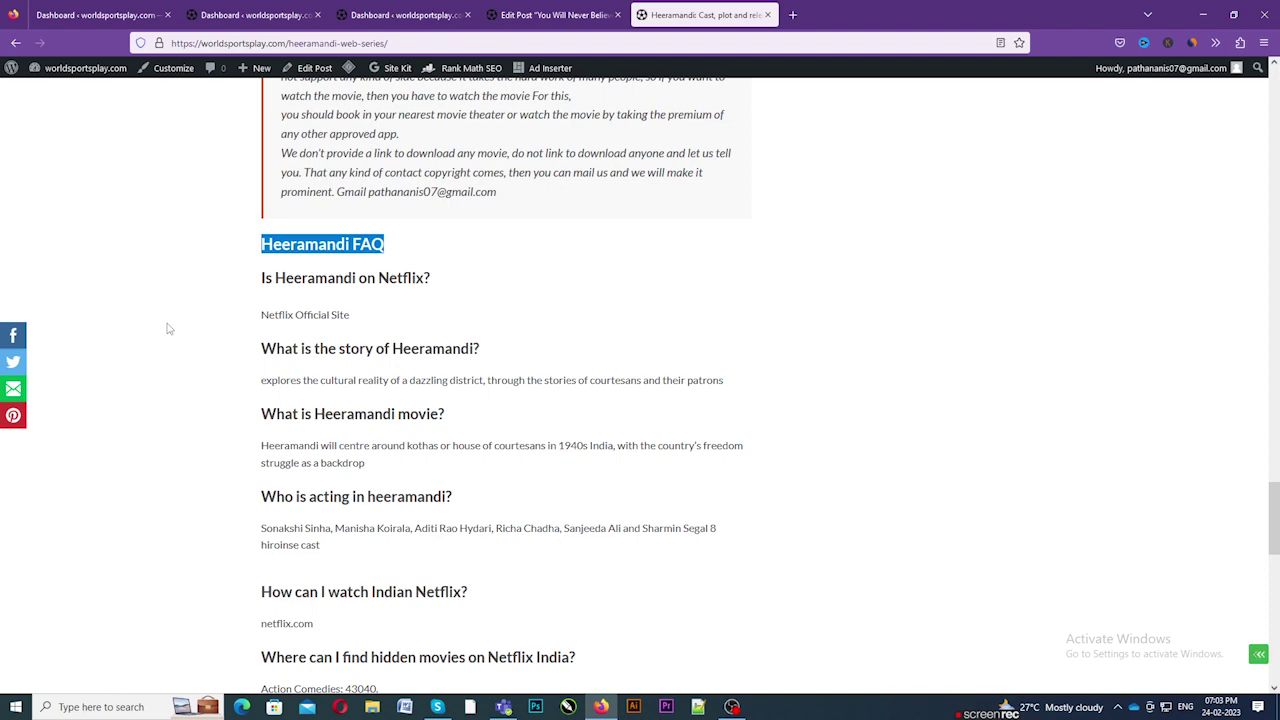
- Return to the dashboard, open the "Kisi Ka Bhai Kisi Ki Jaan" web story for editing and preview it
click(95, 14)
click(295, 8)
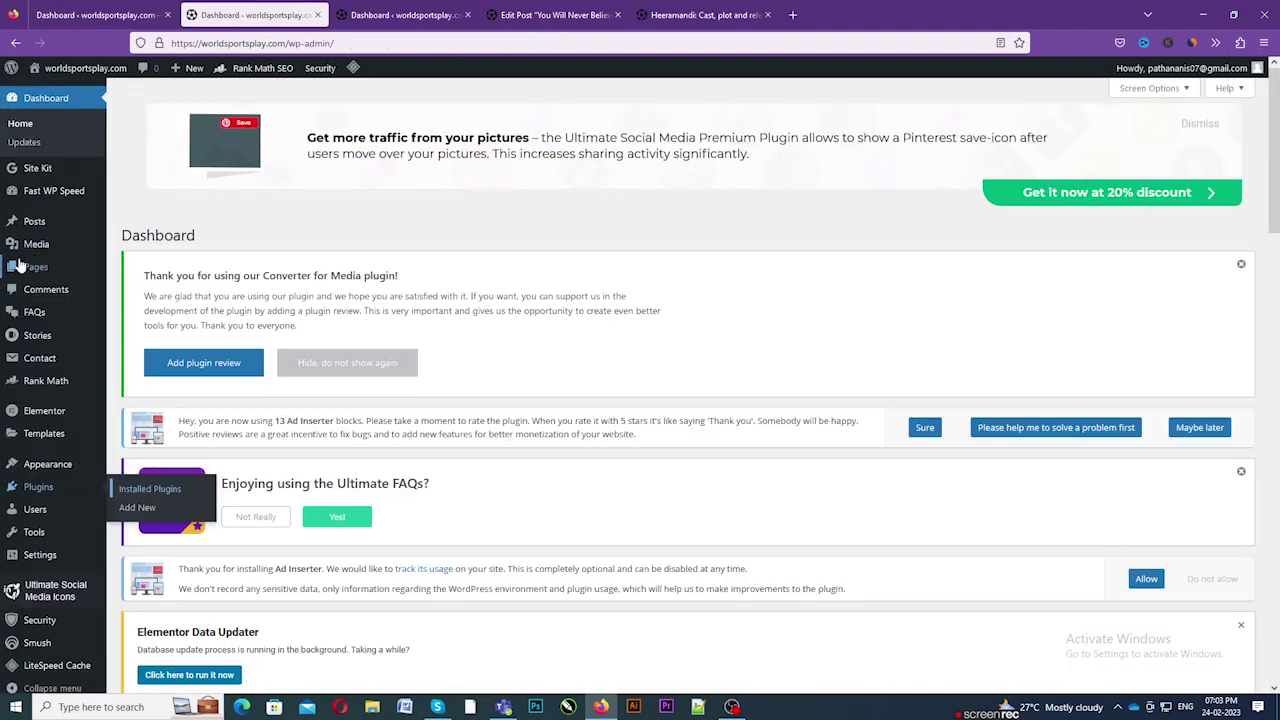
mouse_move(42, 349)
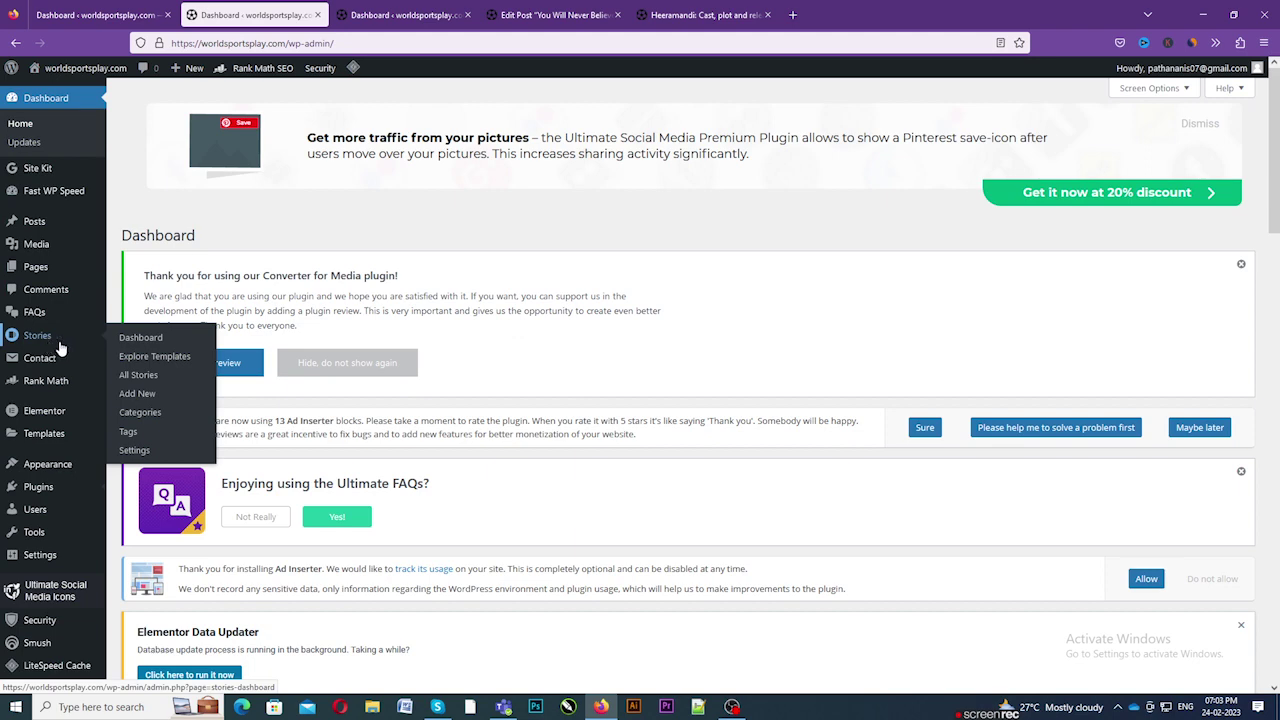
click(148, 339)
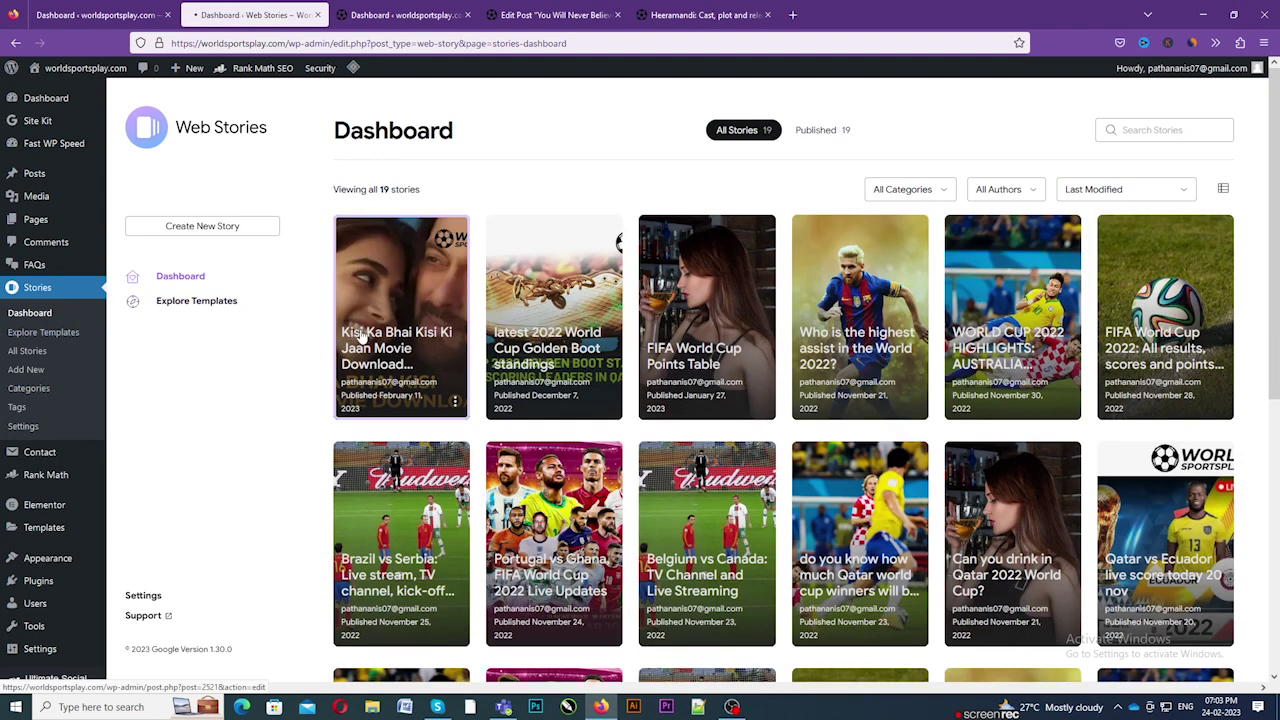
click(360, 337)
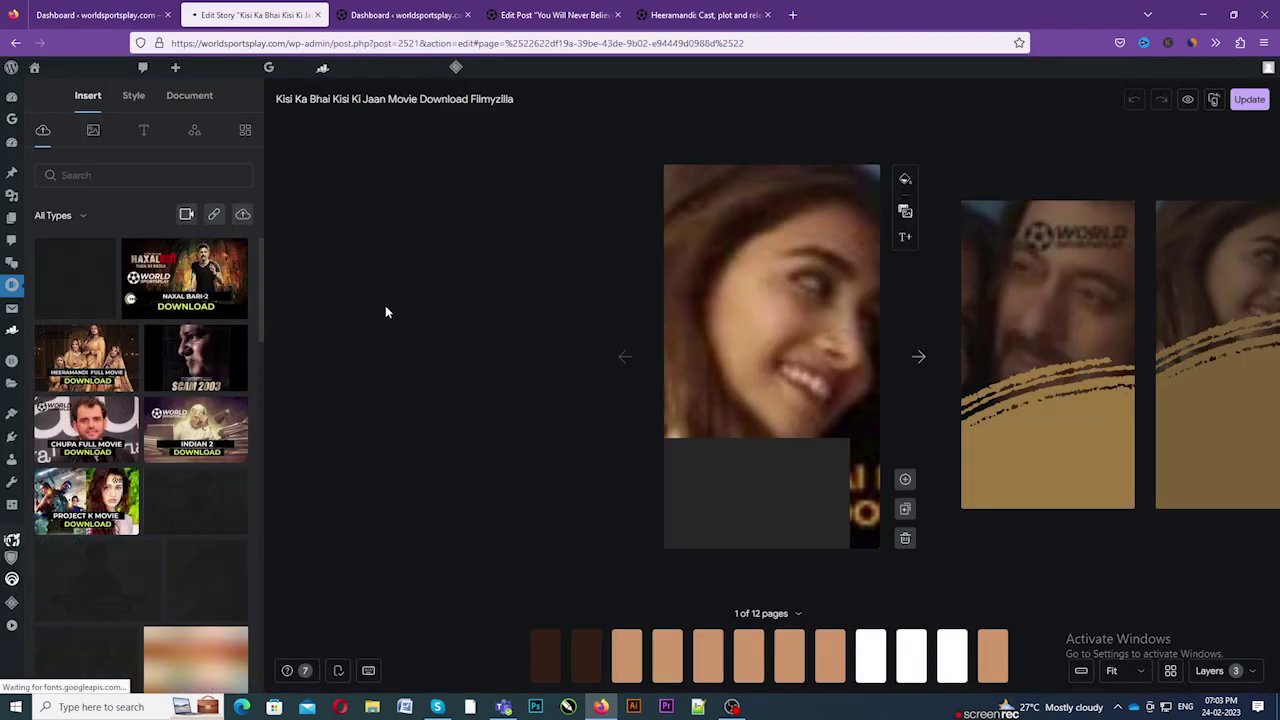
click(1189, 101)
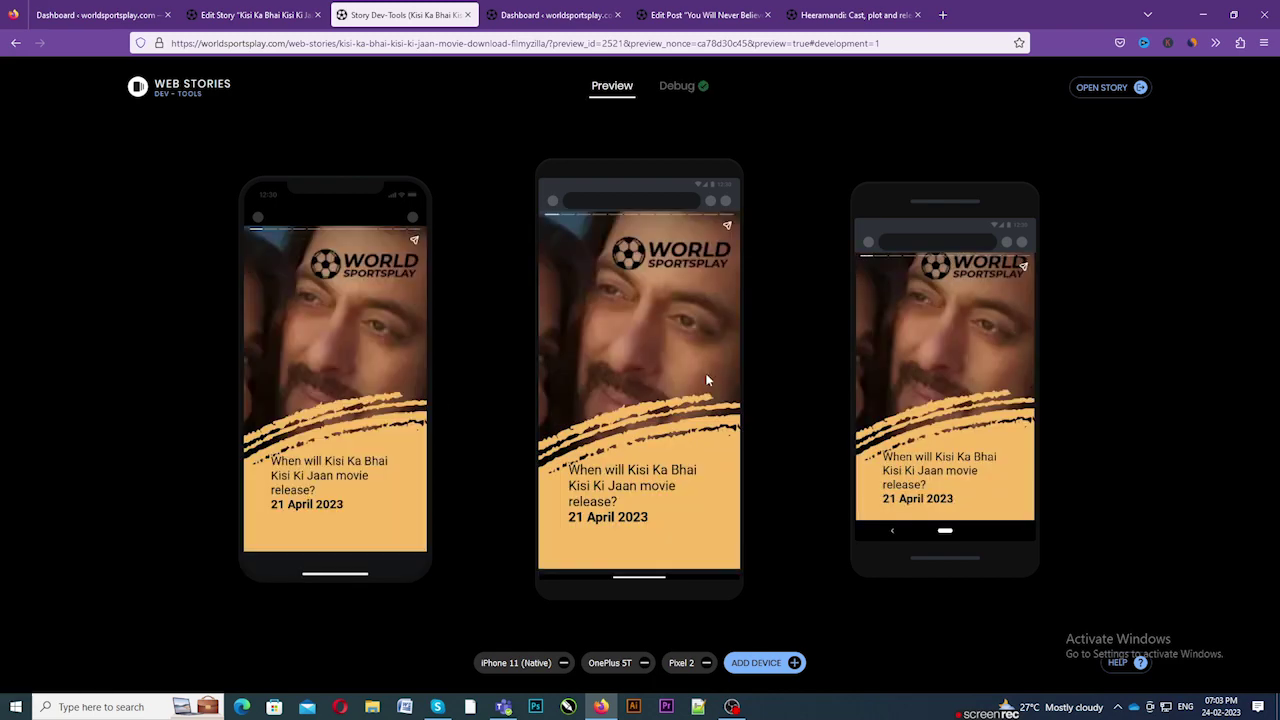
- Go back to the first dashboard tab and open the Contact Forms page
click(255, 14)
click(100, 14)
click(243, 10)
click(137, 24)
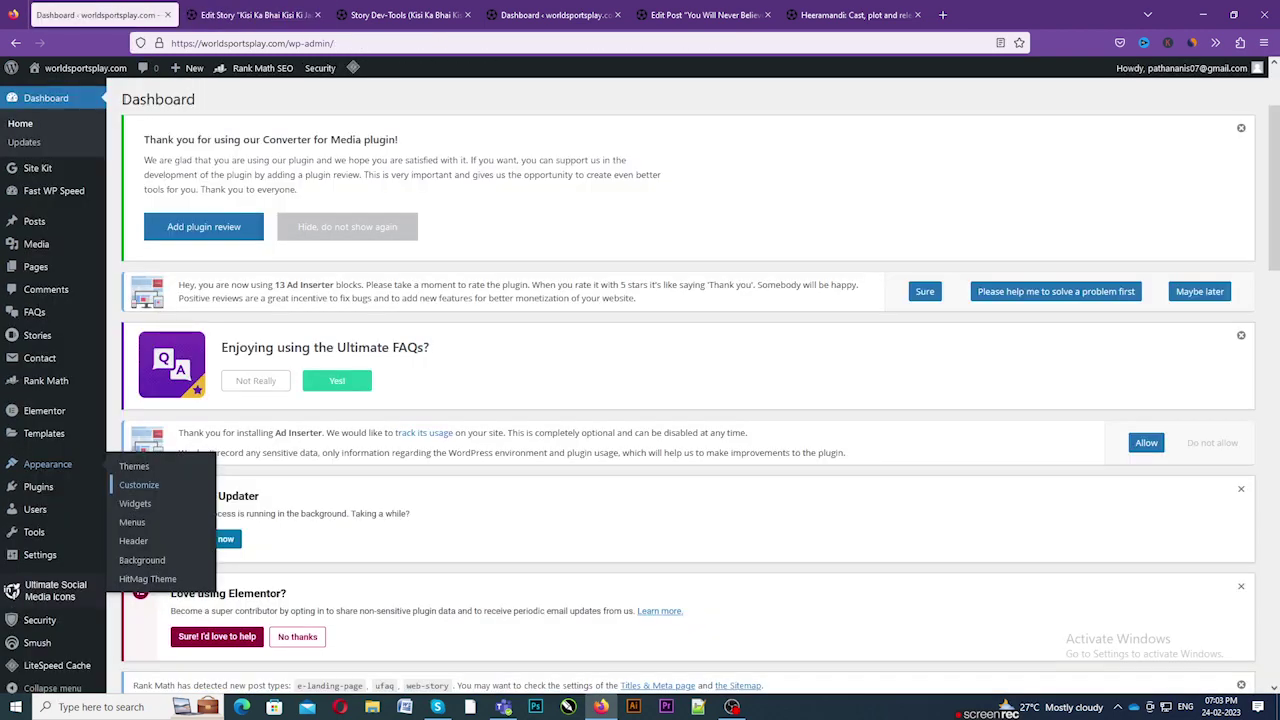
scroll(57, 372, down, 2)
mouse_move(52, 348)
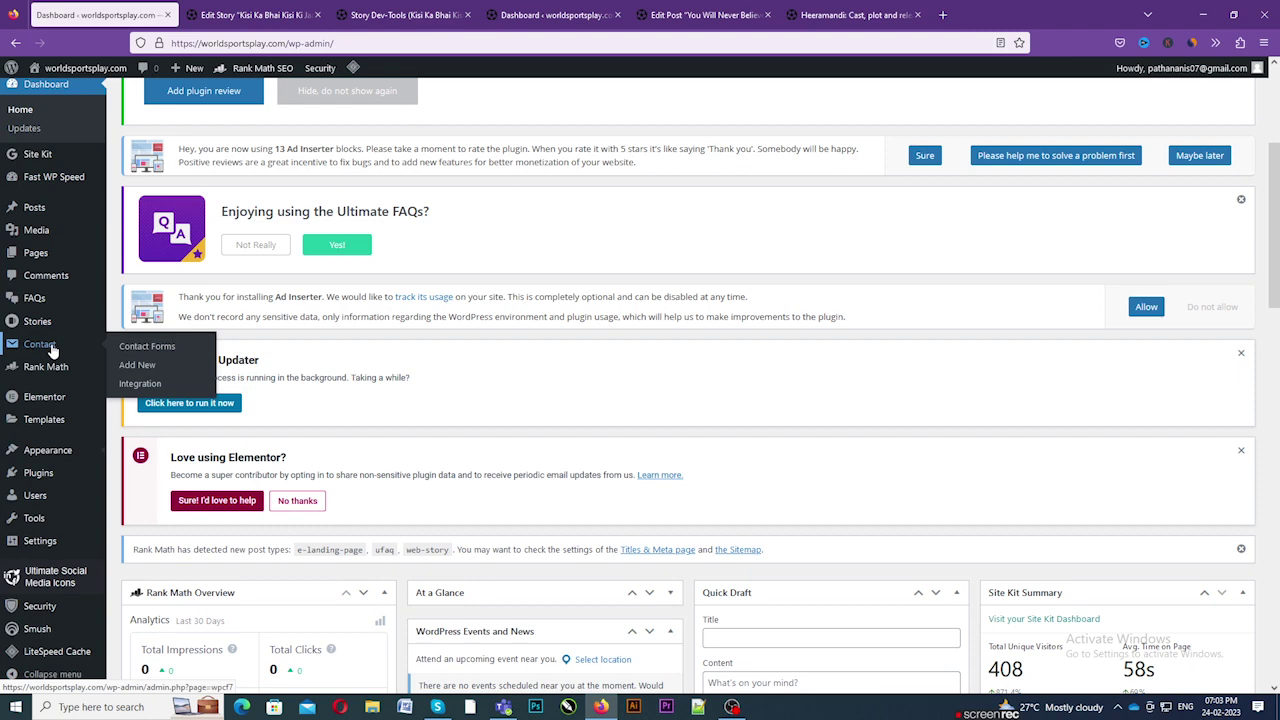
click(143, 350)
- Open the live site's Contact us page, examine its form fields and compare it with the Contact Forms admin page
click(835, 10)
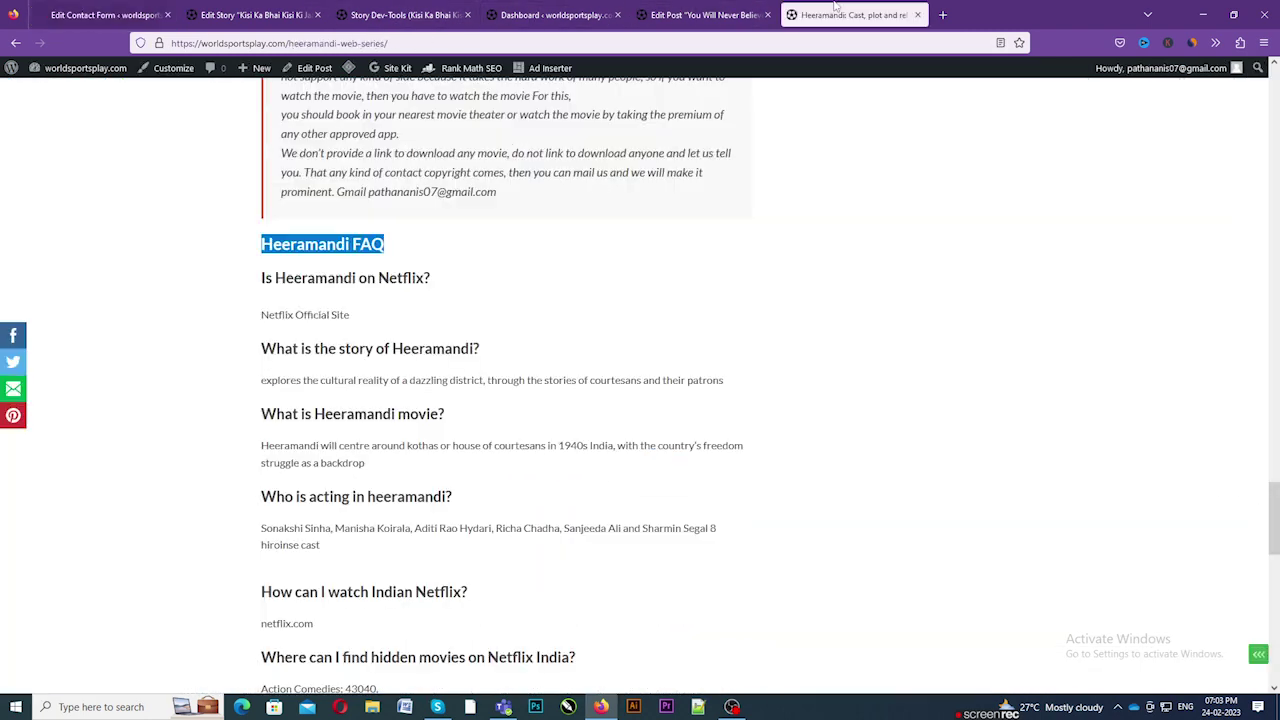
scroll(1174, 237, up, 5)
scroll(1174, 237, down, 6)
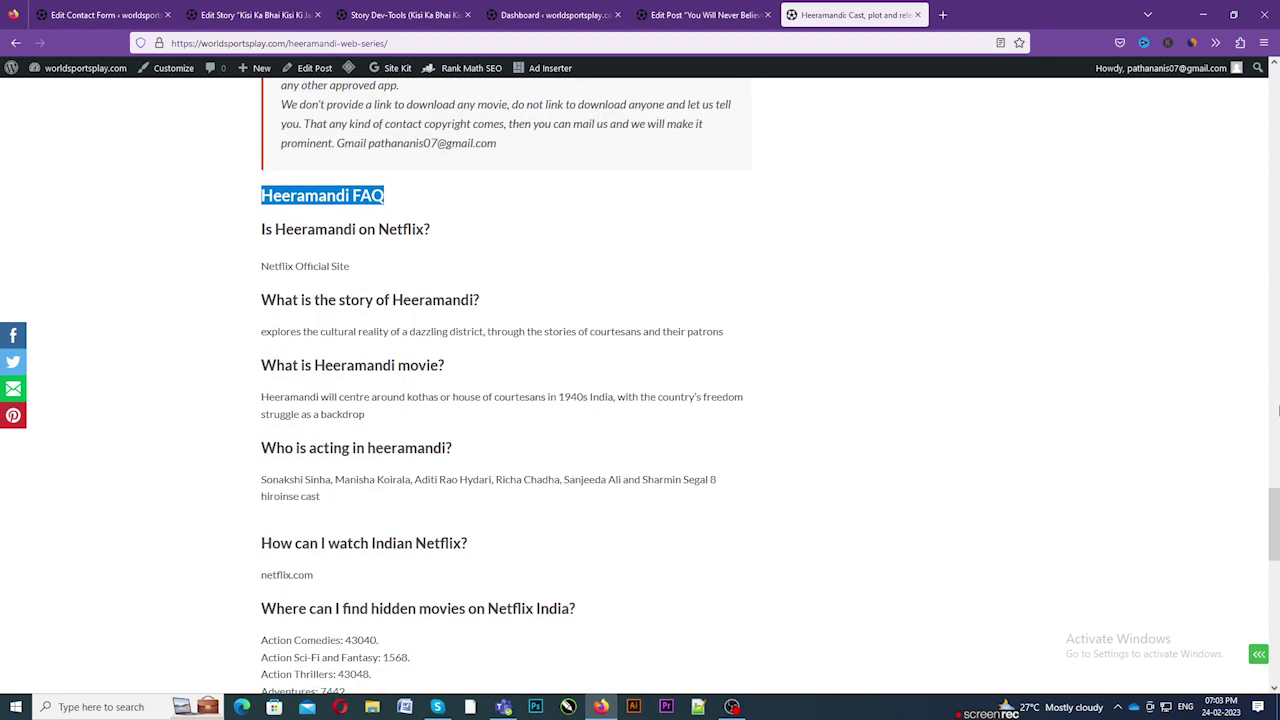
key(Home)
click(921, 173)
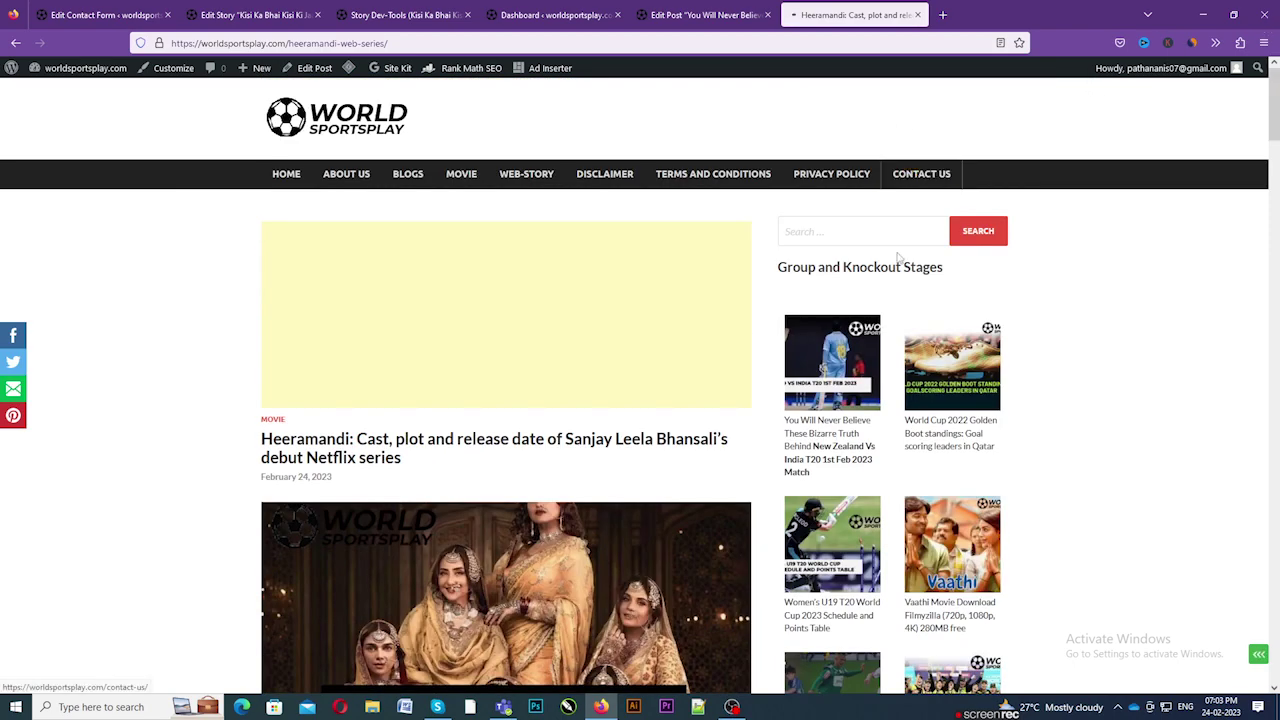
scroll(380, 503, down, 3)
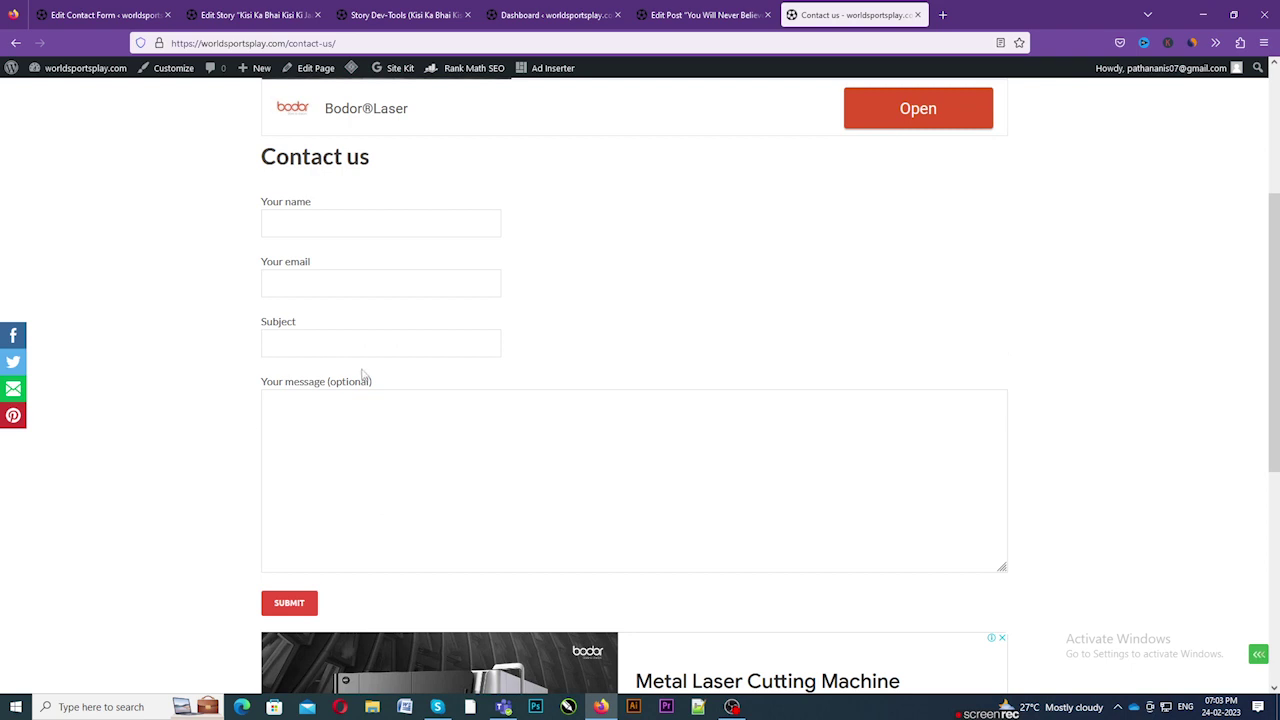
click(423, 421)
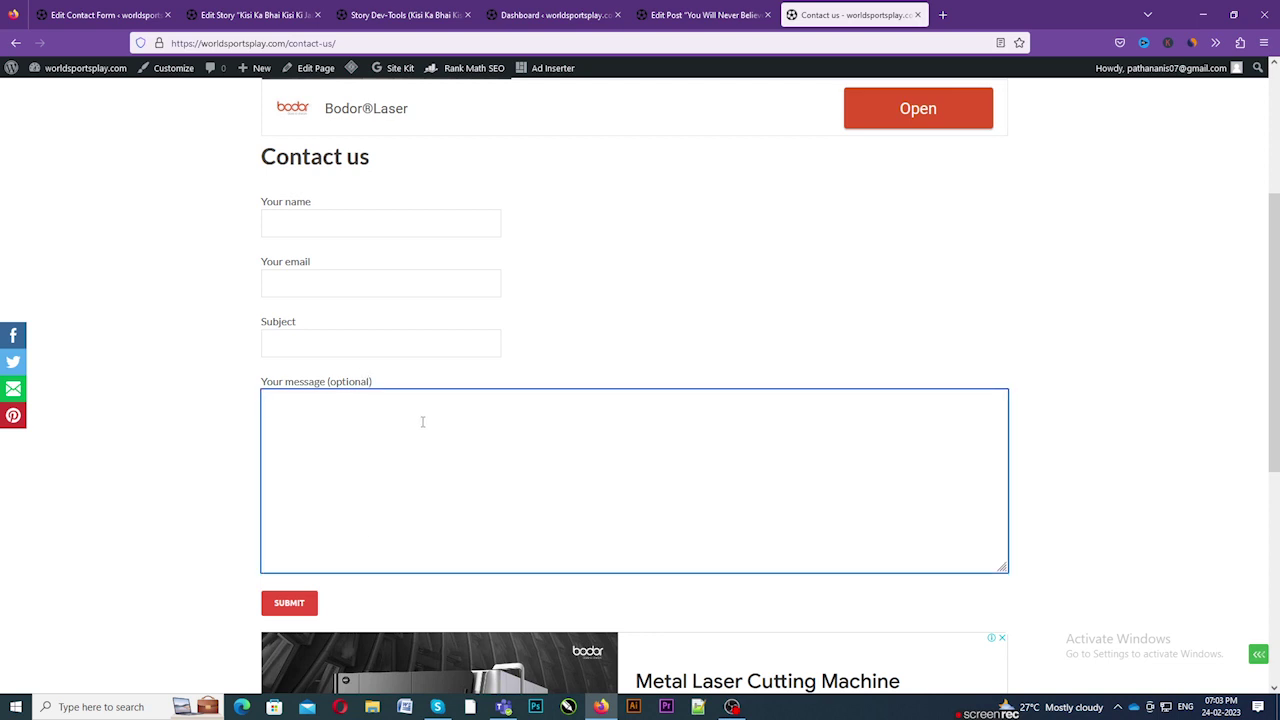
click(100, 14)
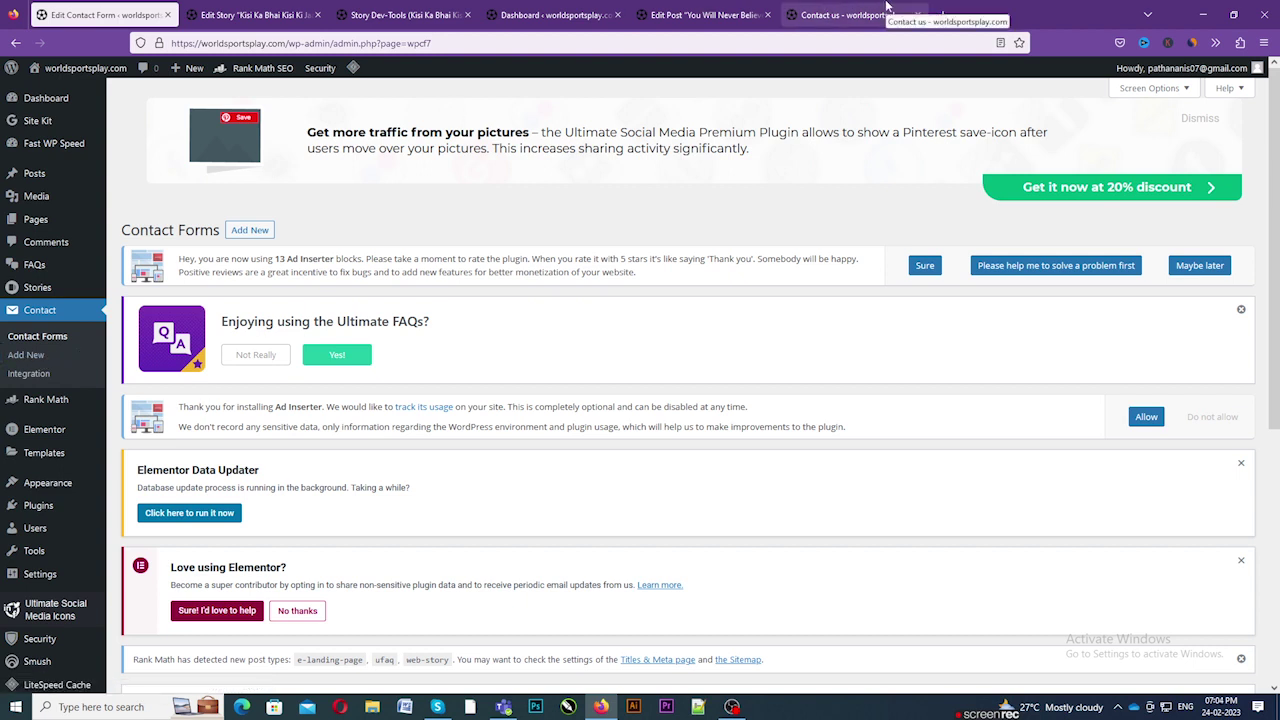
click(845, 16)
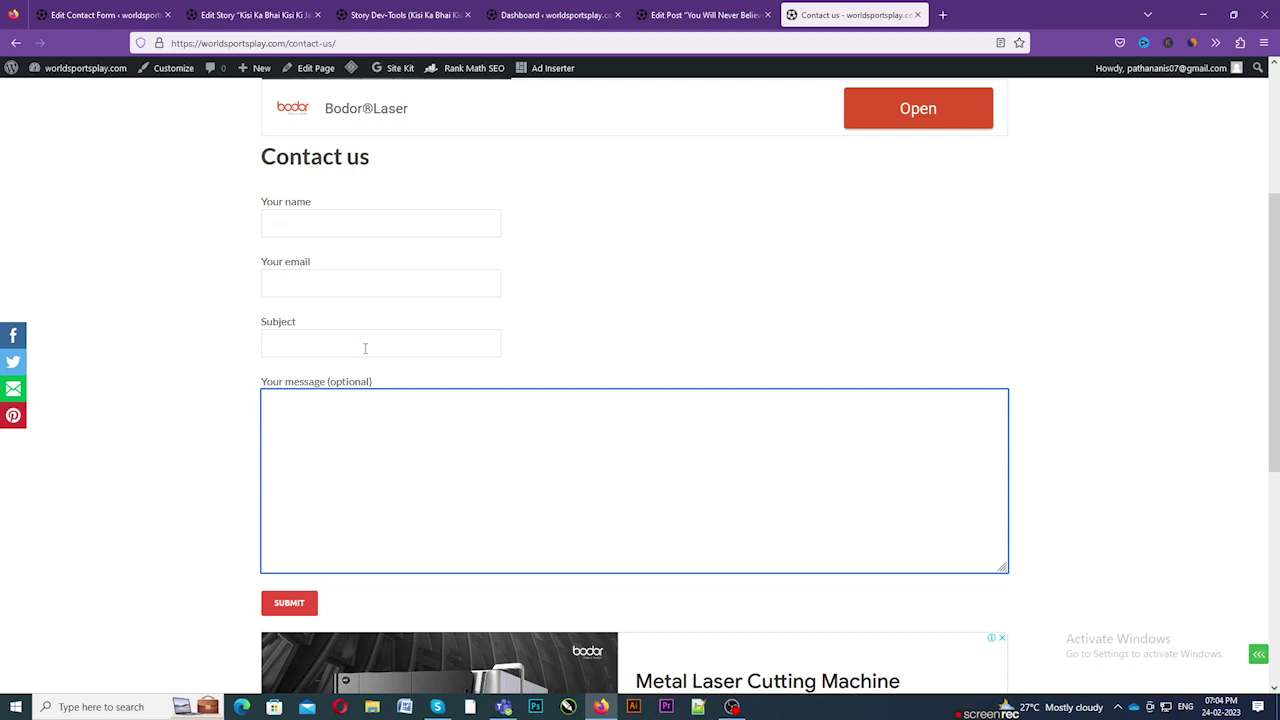
click(93, 7)
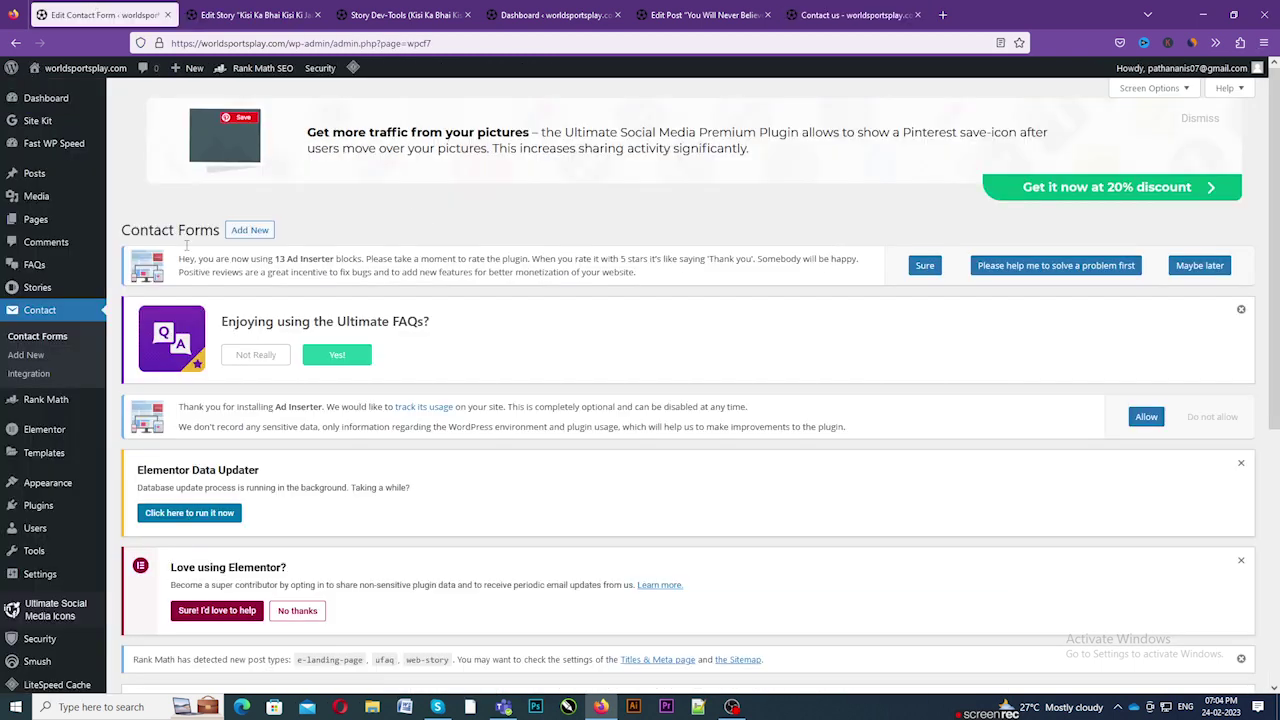
- Look over the Rank Math and Elementor options available in the admin area
scroll(34, 385, down, 1)
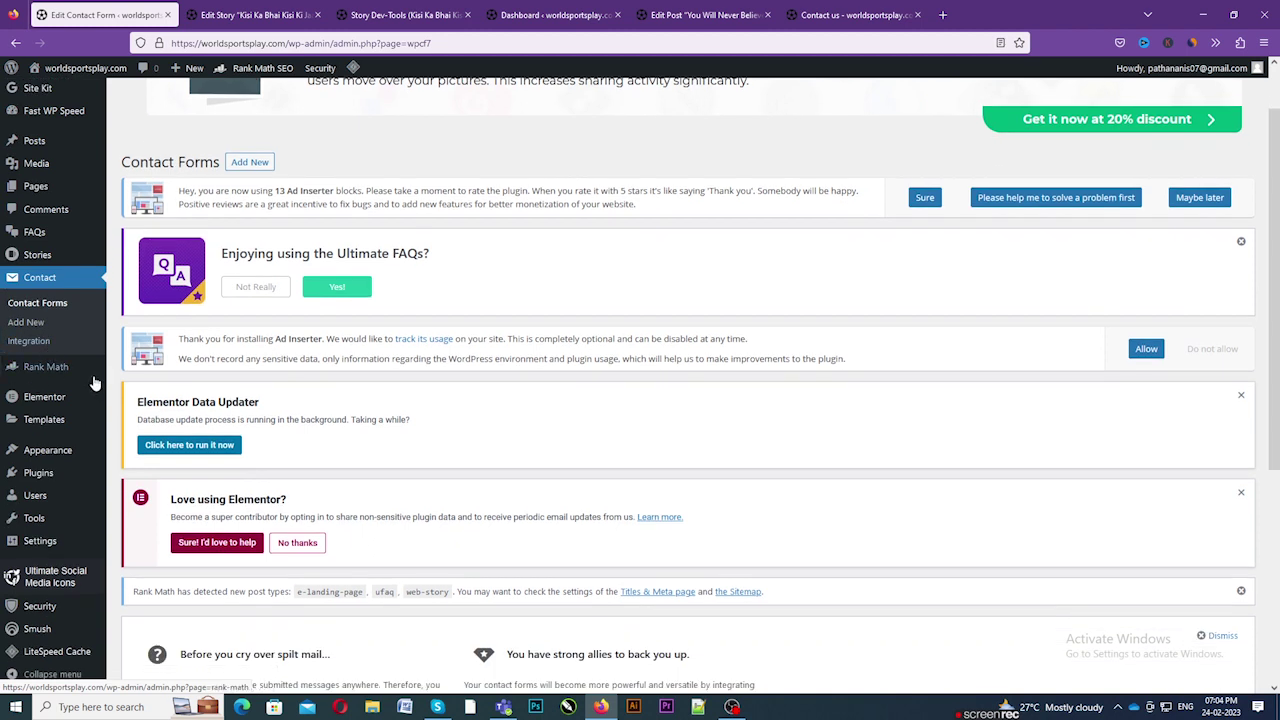
mouse_move(36, 376)
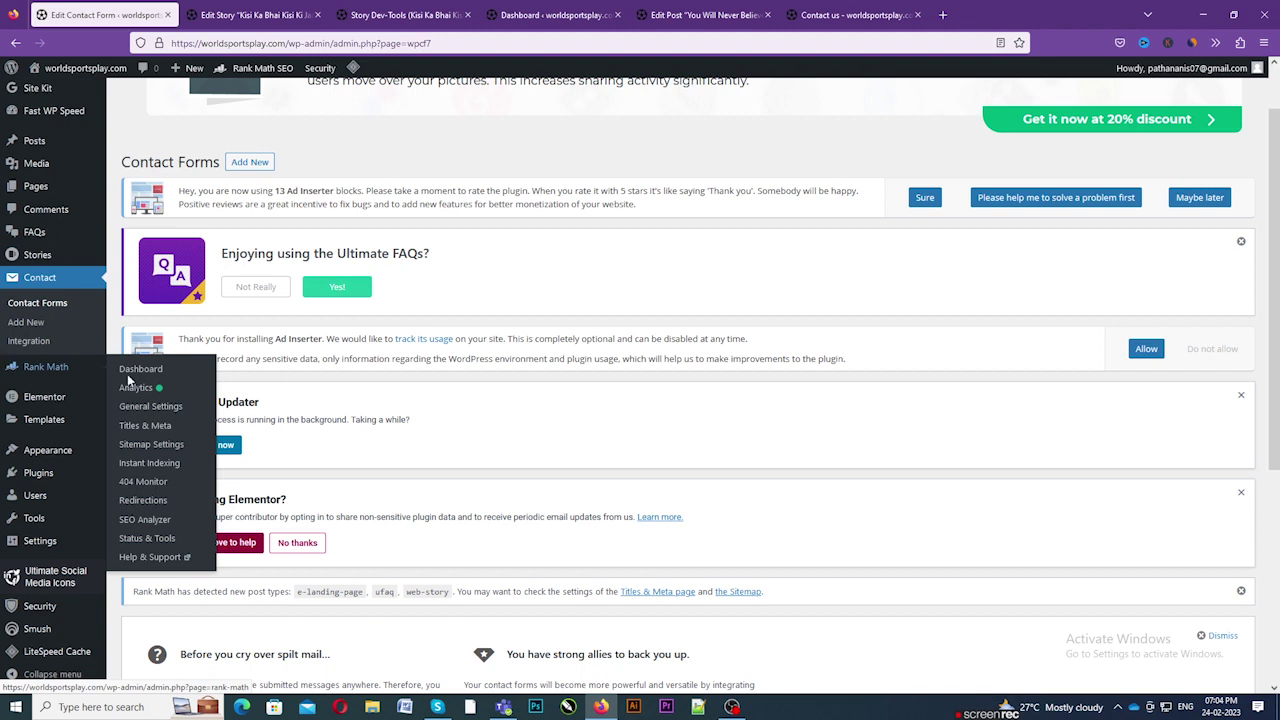
mouse_move(50, 400)
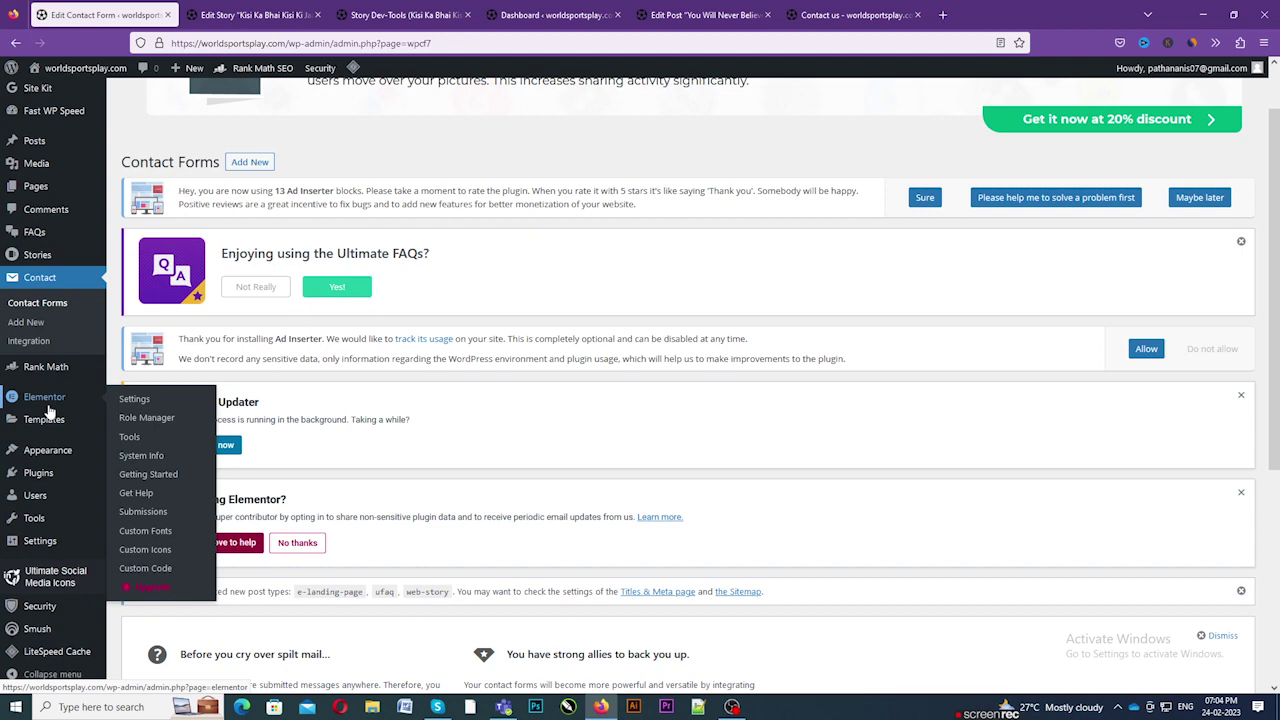
- Return to the New Zealand Vs India T20 post, open it in the Elementor editor and look through its content
click(255, 14)
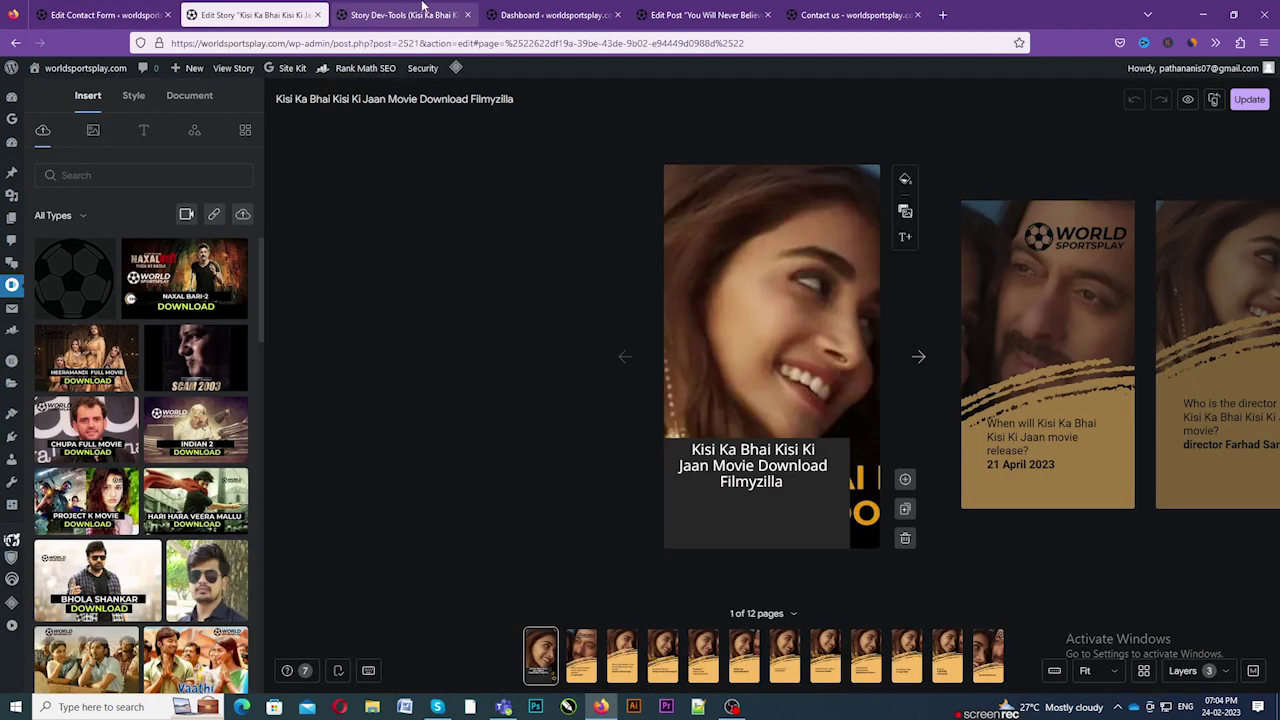
click(424, 10)
click(700, 14)
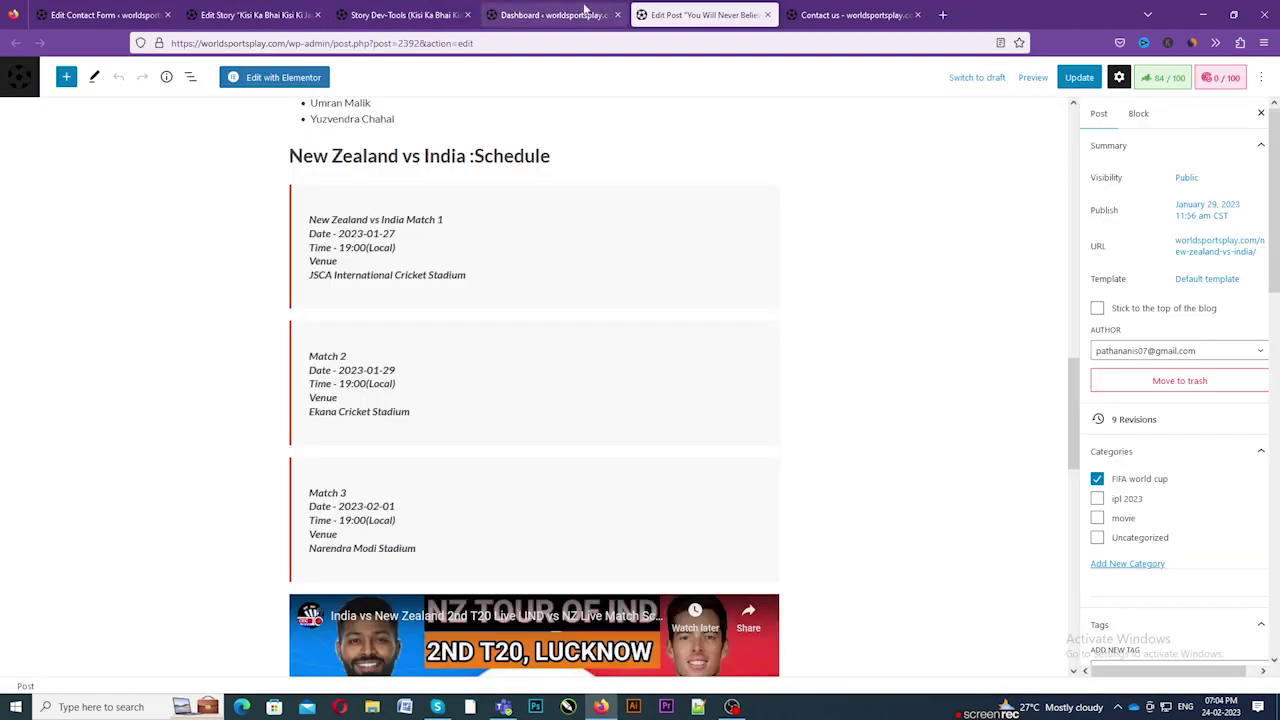
scroll(530, 300, up, 15)
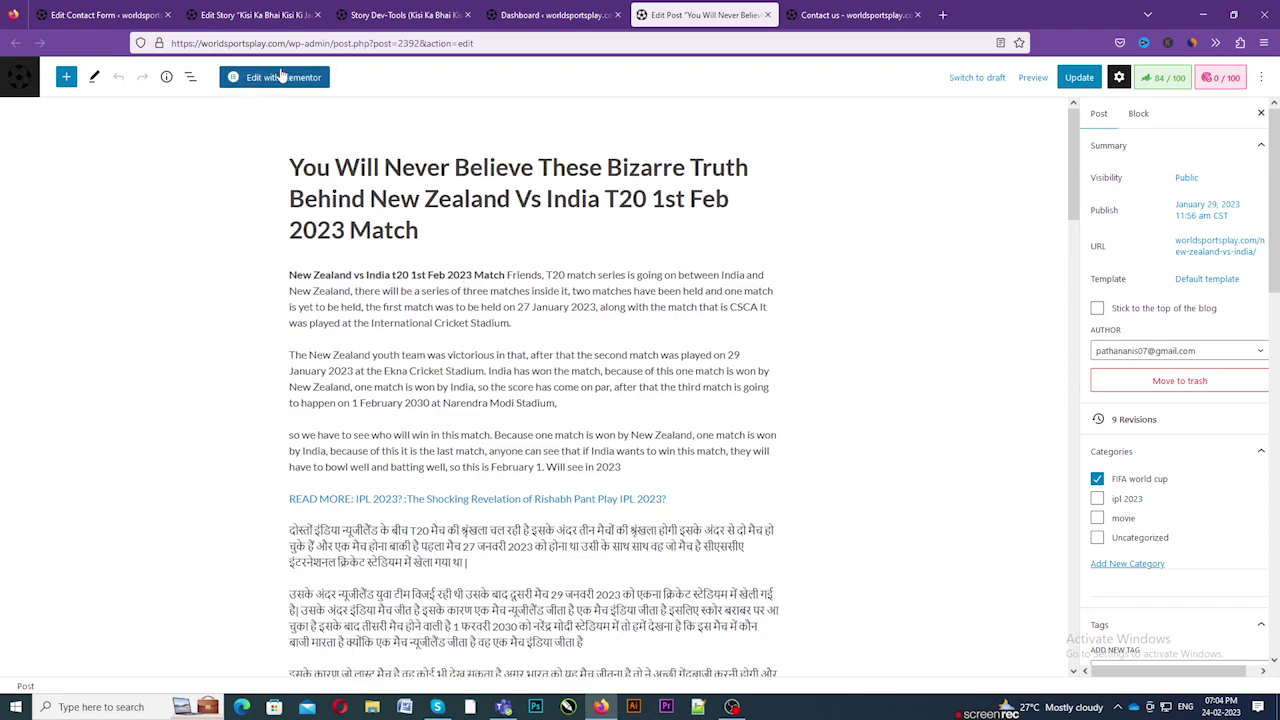
click(282, 77)
click(529, 368)
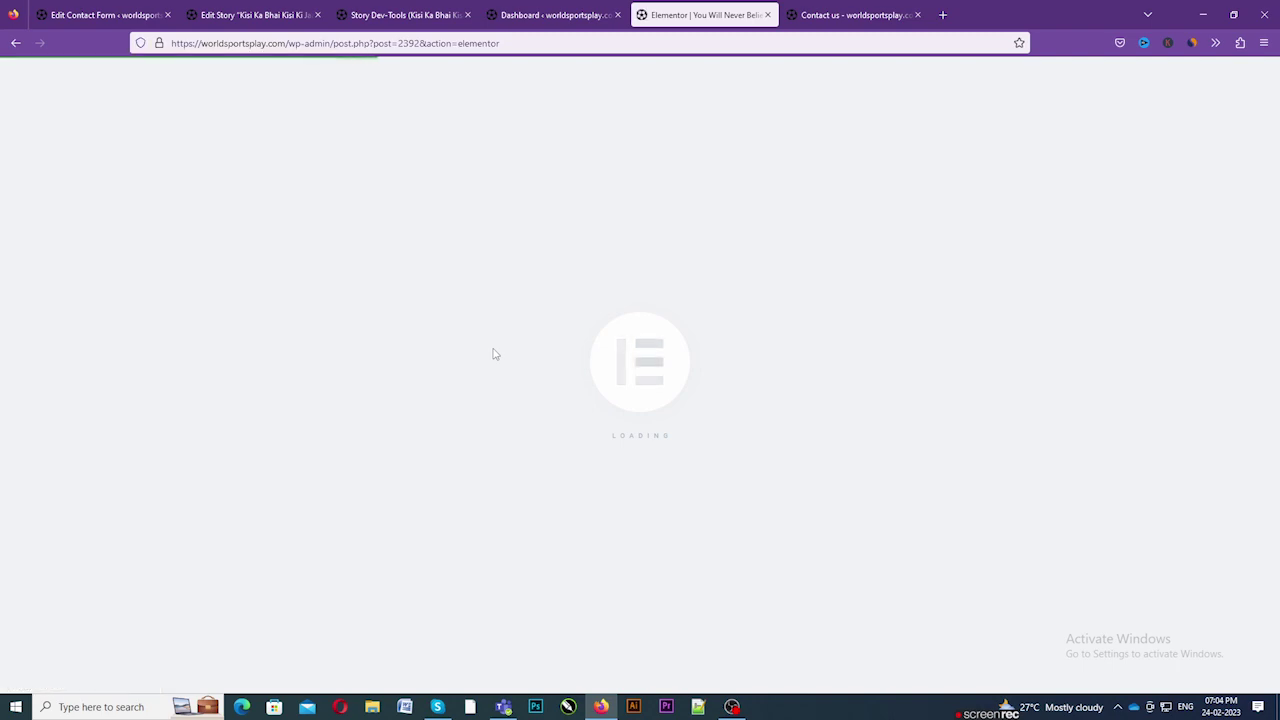
scroll(493, 354, down, 5)
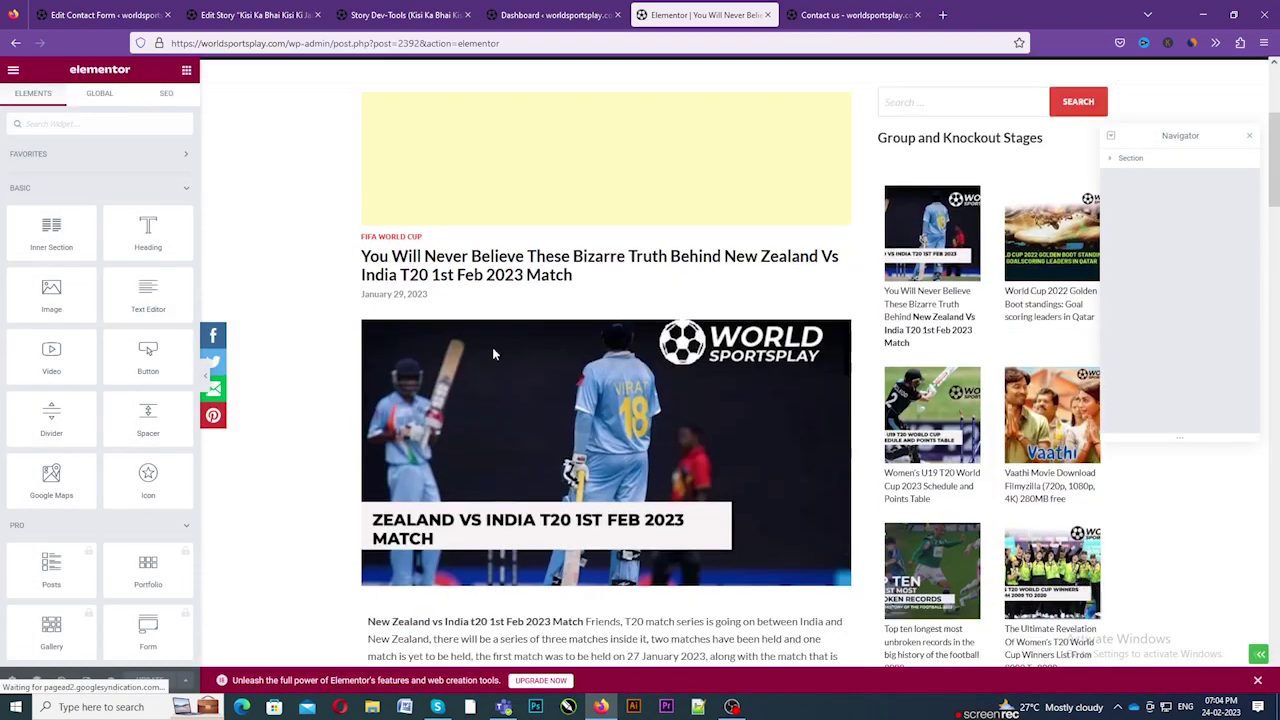
scroll(604, 407, down, 9)
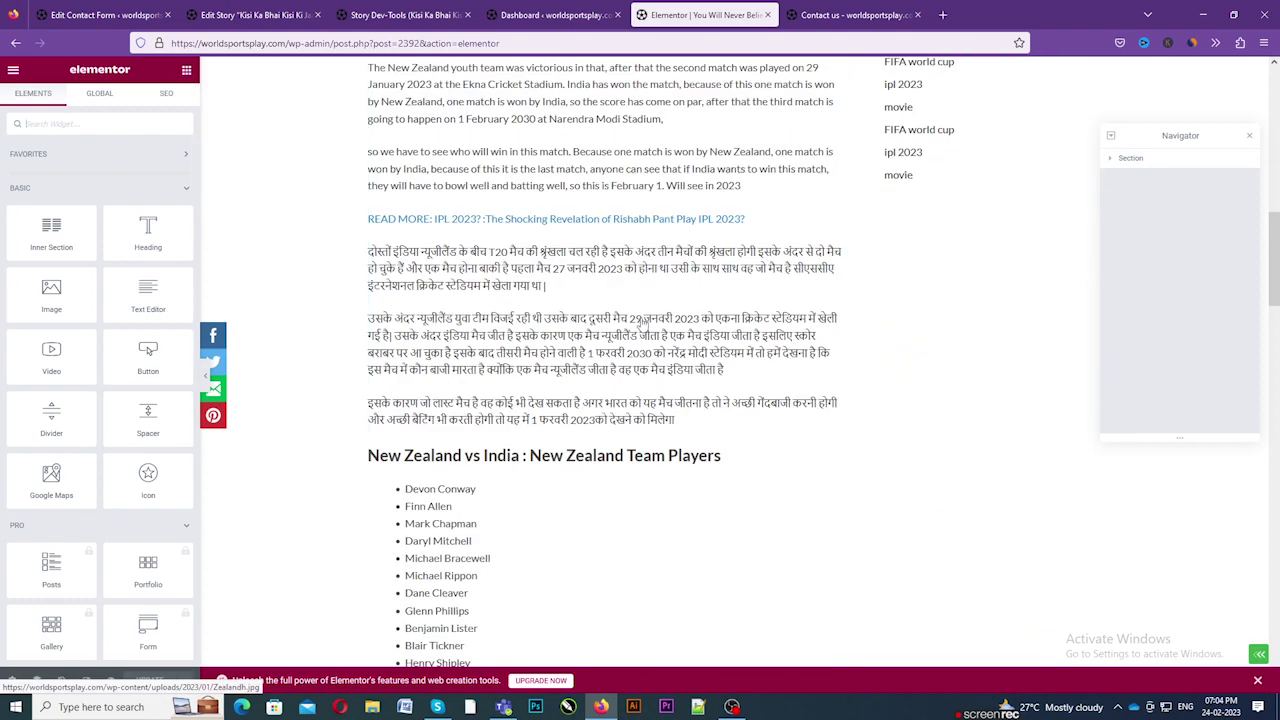
- Add a new section with three equal columns below the India vs New Zealand YouTube video
scroll(604, 410, down, 11)
scroll(603, 414, up, 5)
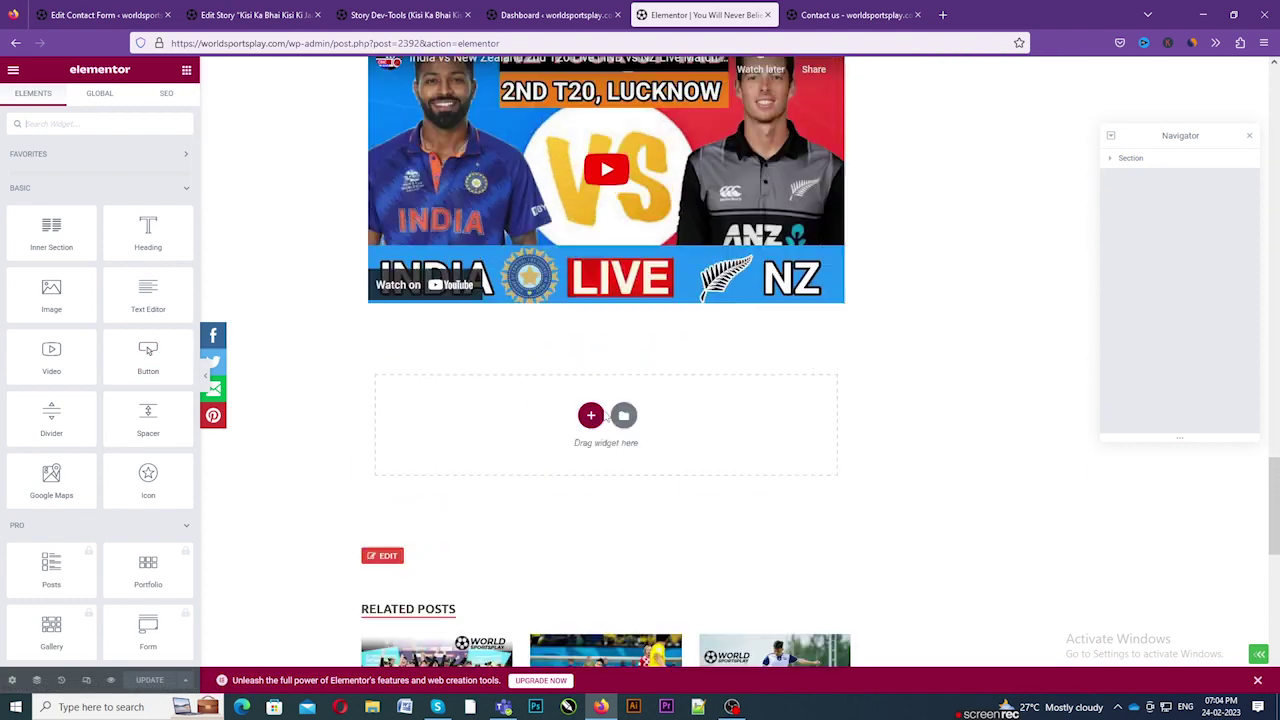
click(589, 479)
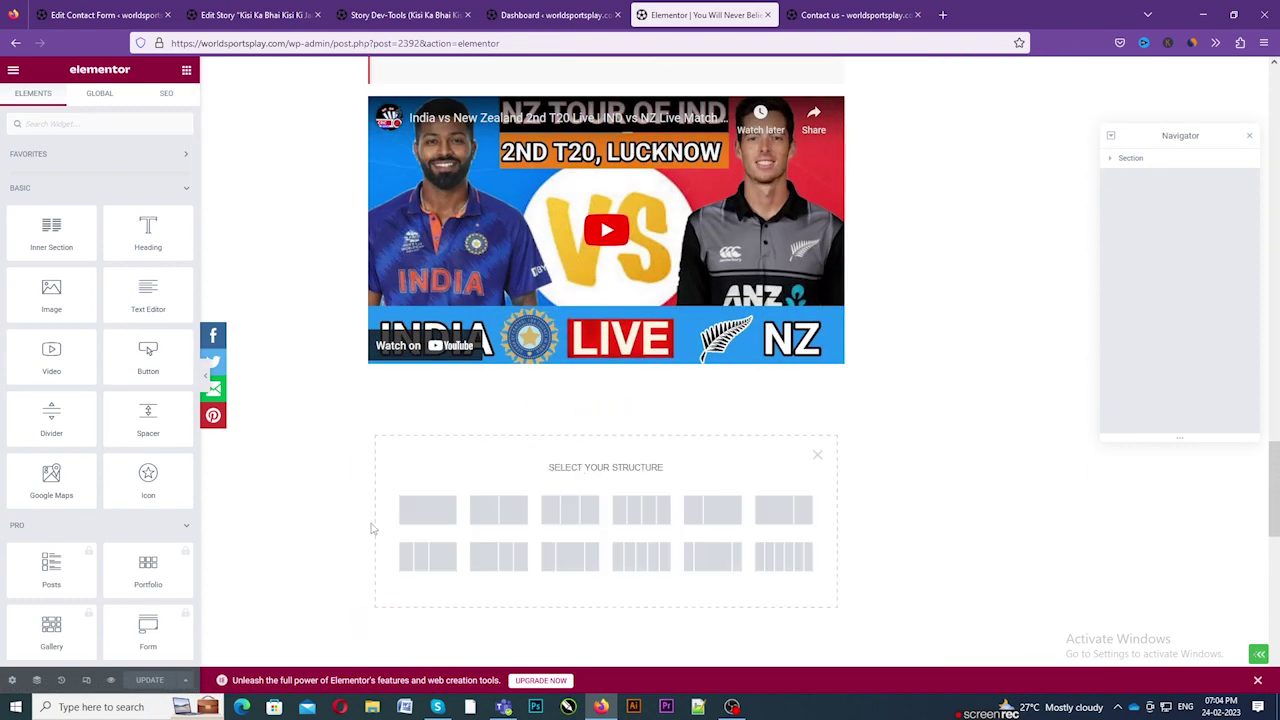
click(567, 512)
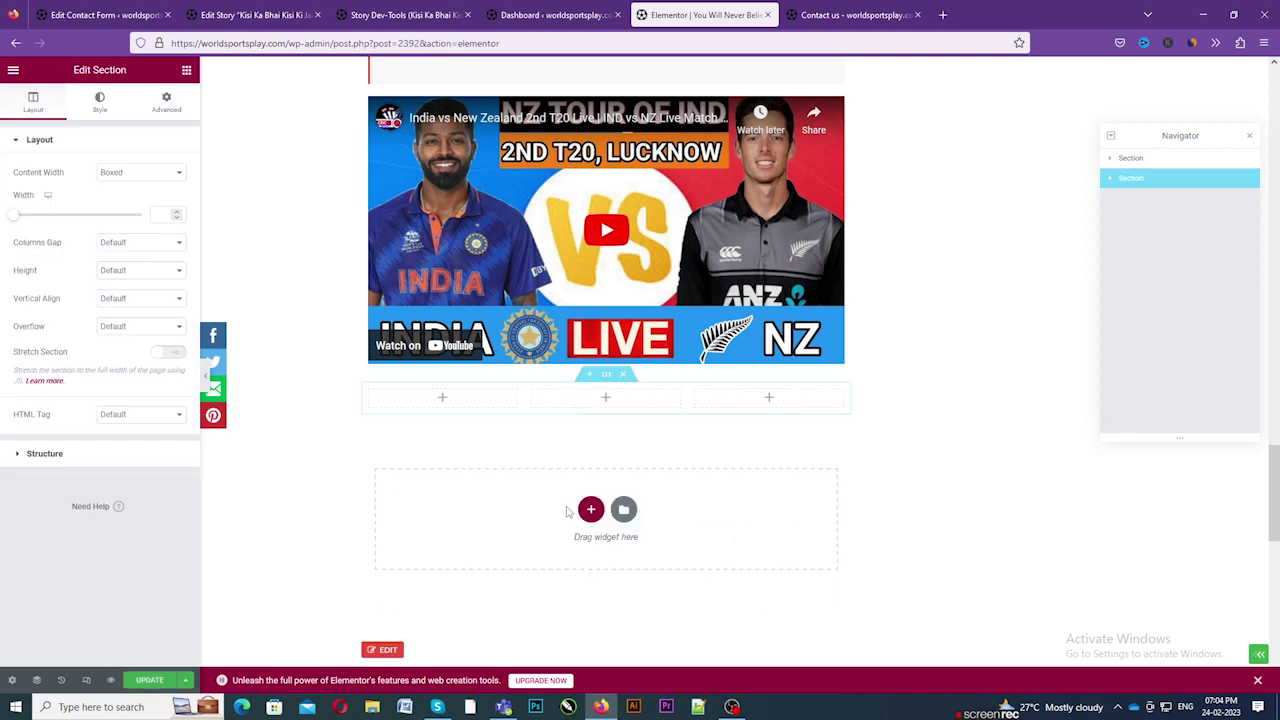
- Place an Image widget in the first column of the new section and insert Naxal-Bari.jpg from the media library
scroll(608, 351, down, 2)
click(443, 272)
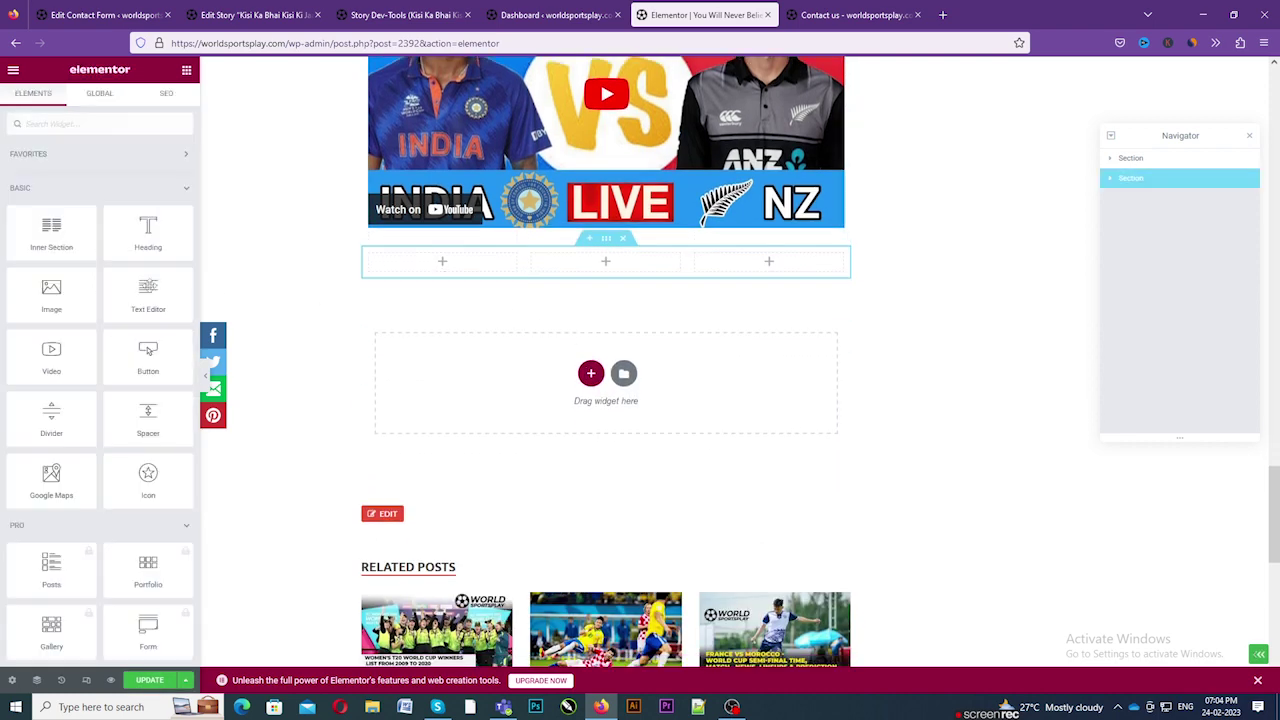
drag(51, 292, 454, 268)
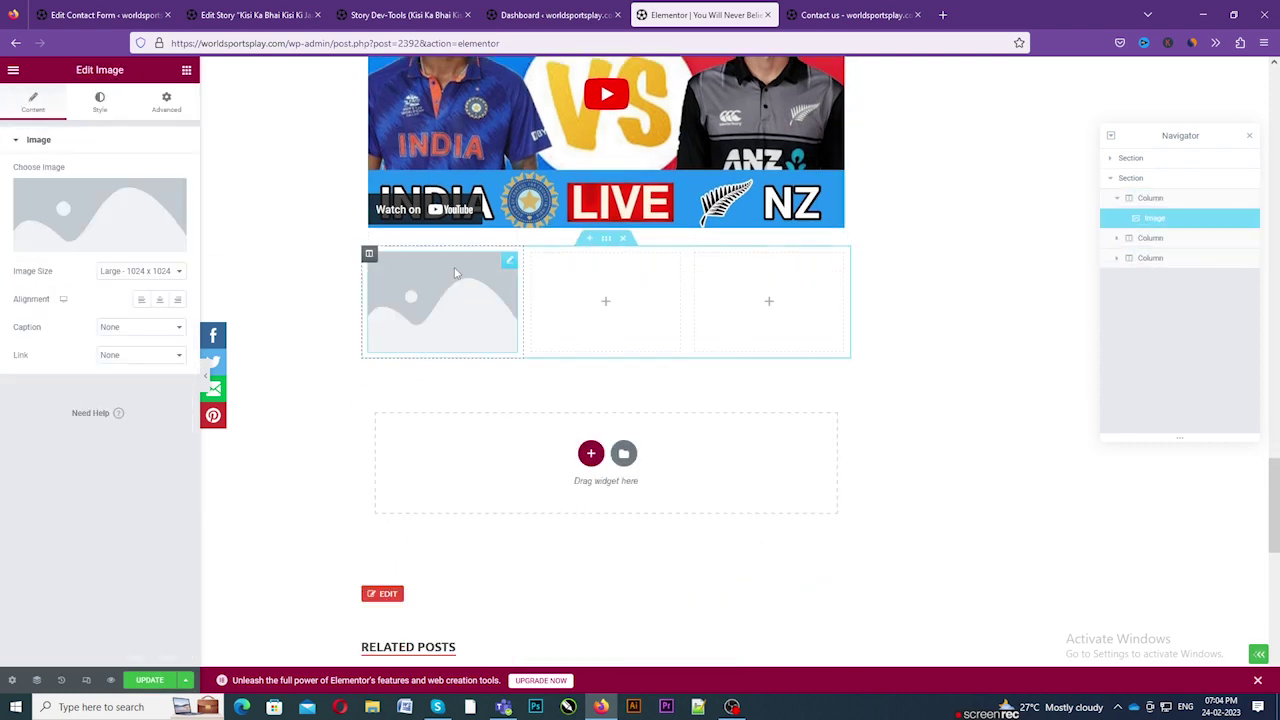
click(60, 245)
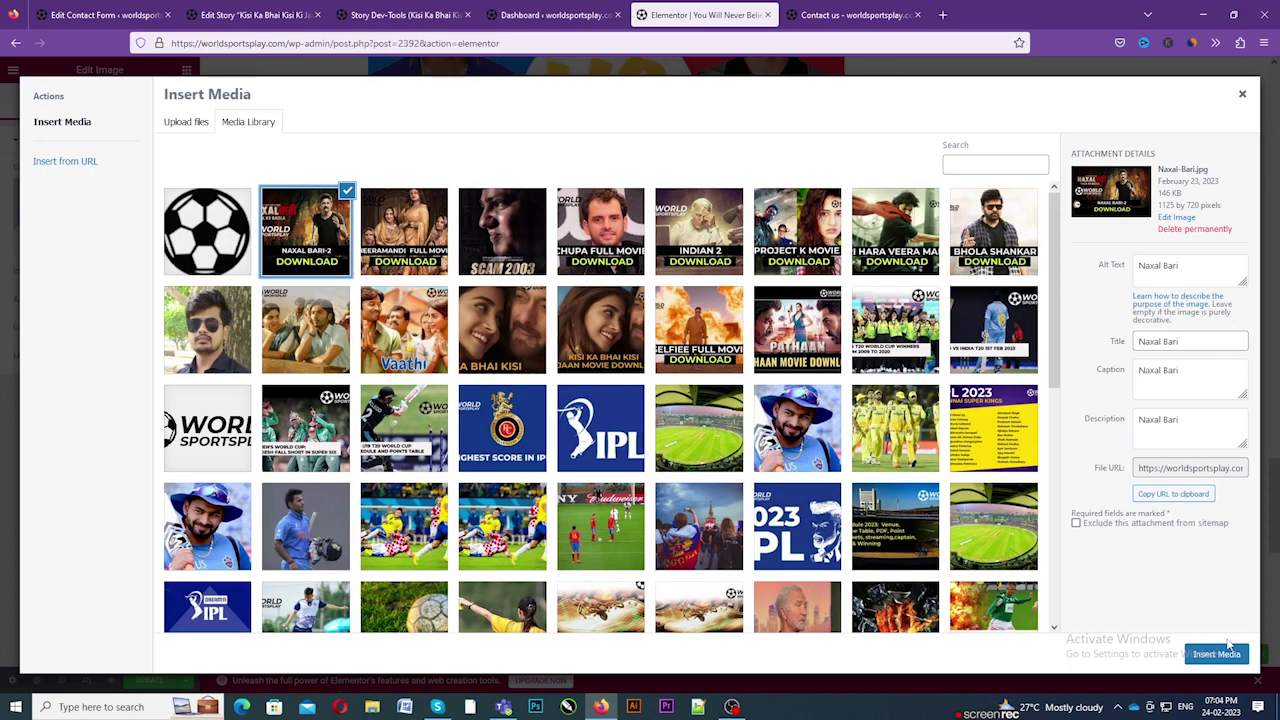
click(1227, 651)
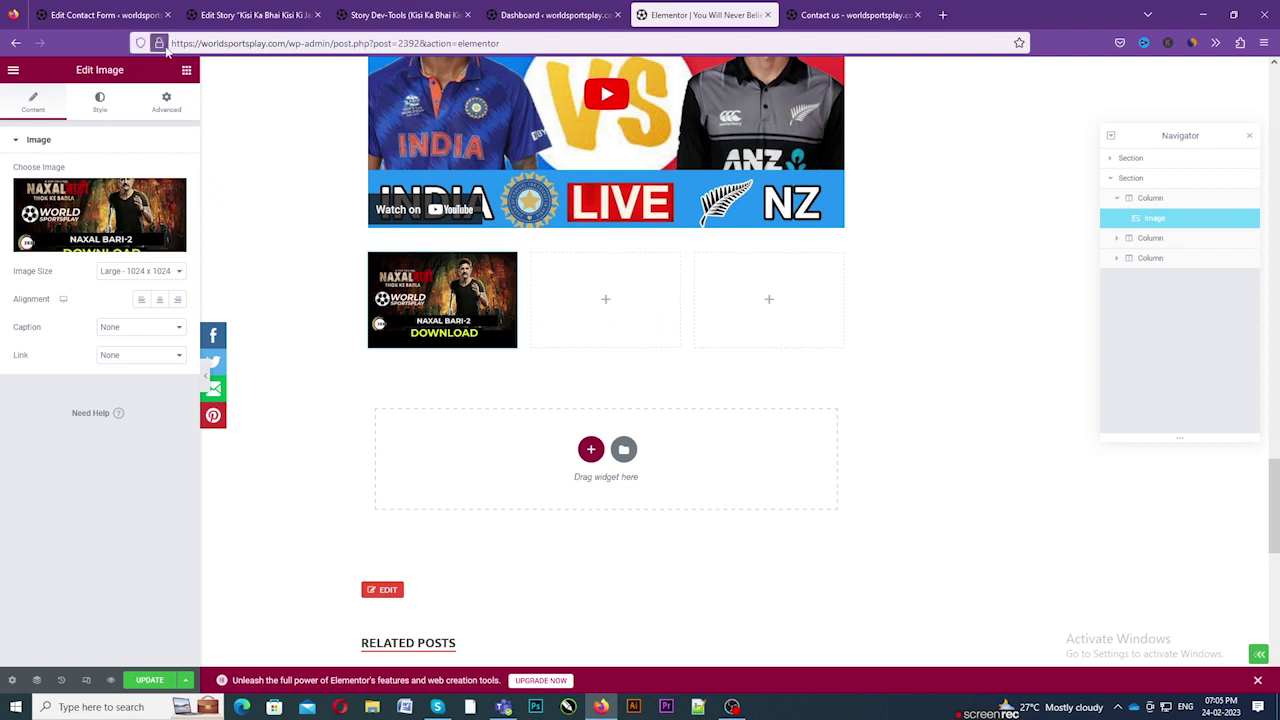
- Place an Image widget in the second column and insert the Indian 2 picture from the media library
click(186, 70)
drag(50, 298, 612, 318)
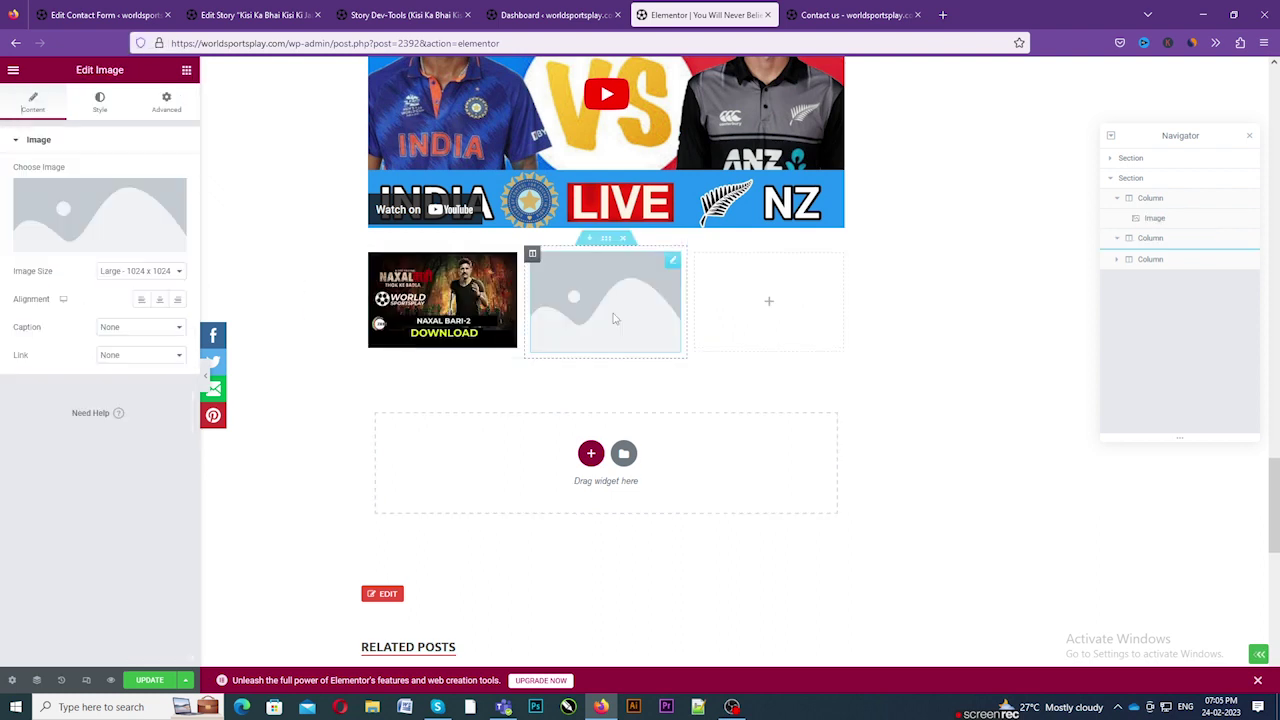
click(110, 243)
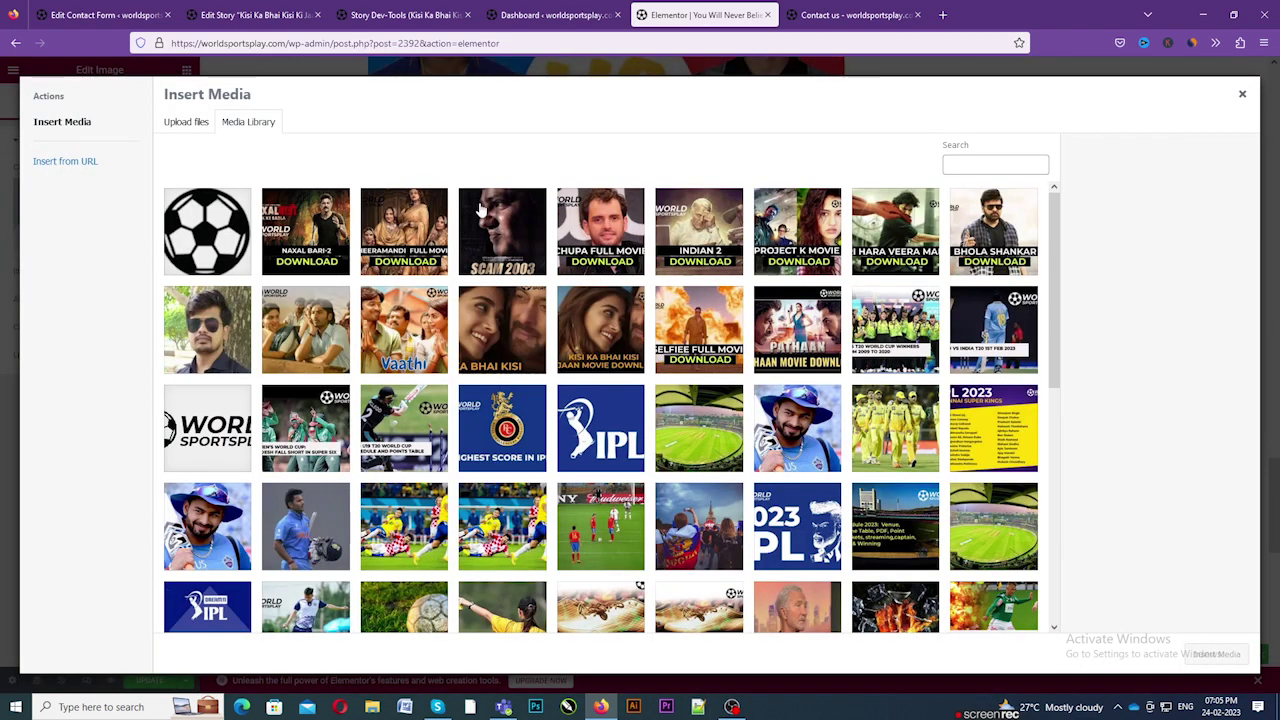
click(699, 230)
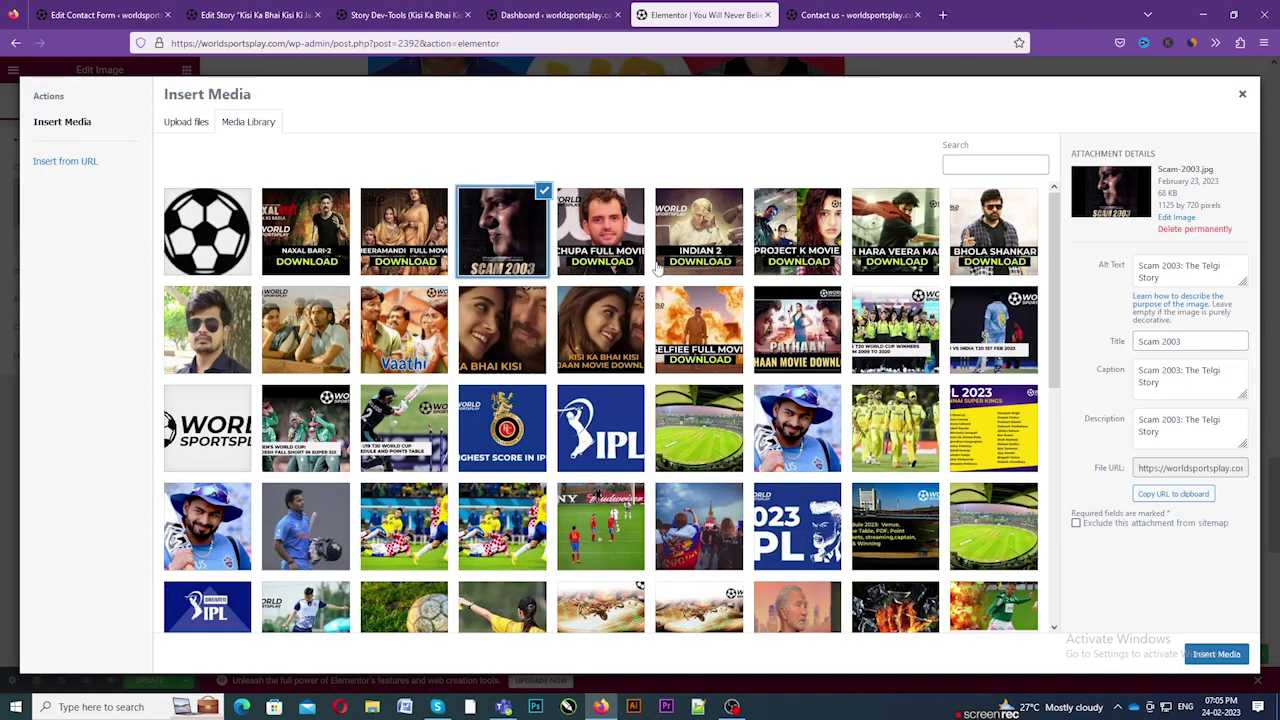
click(1216, 656)
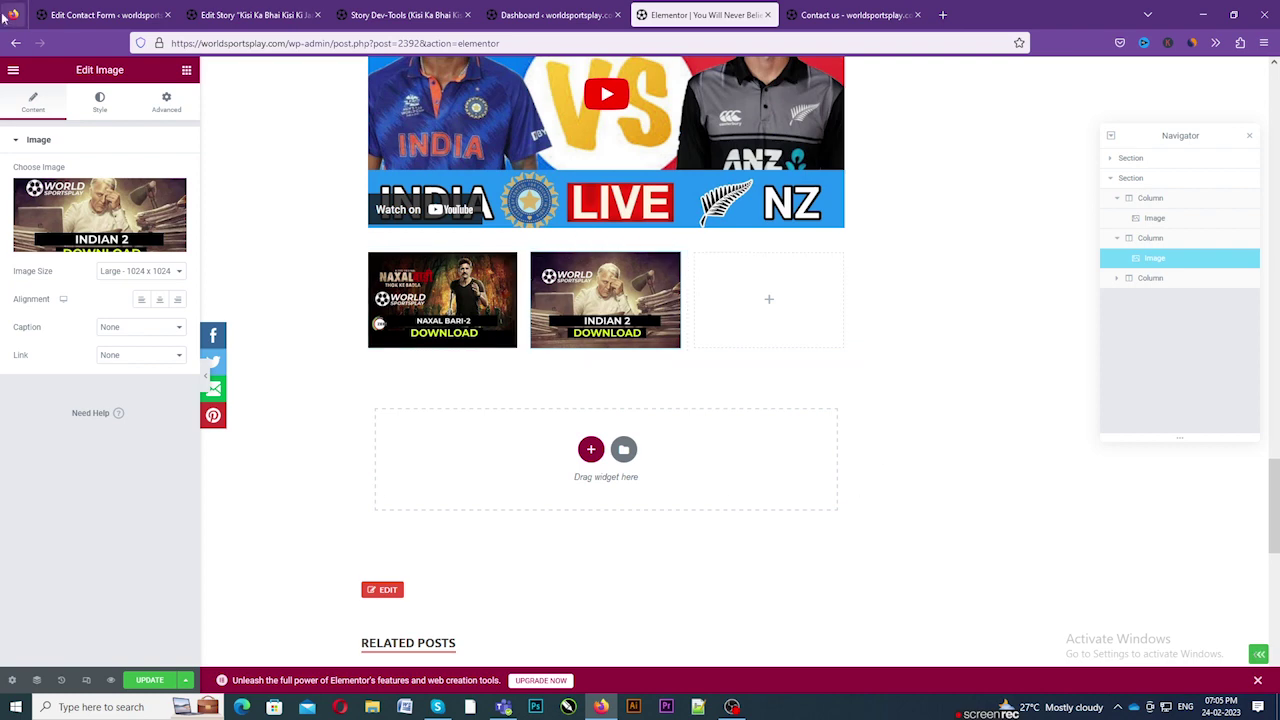
- Return to the Contact Forms admin page and look over its Elementor and Templates entries
click(230, 8)
click(100, 14)
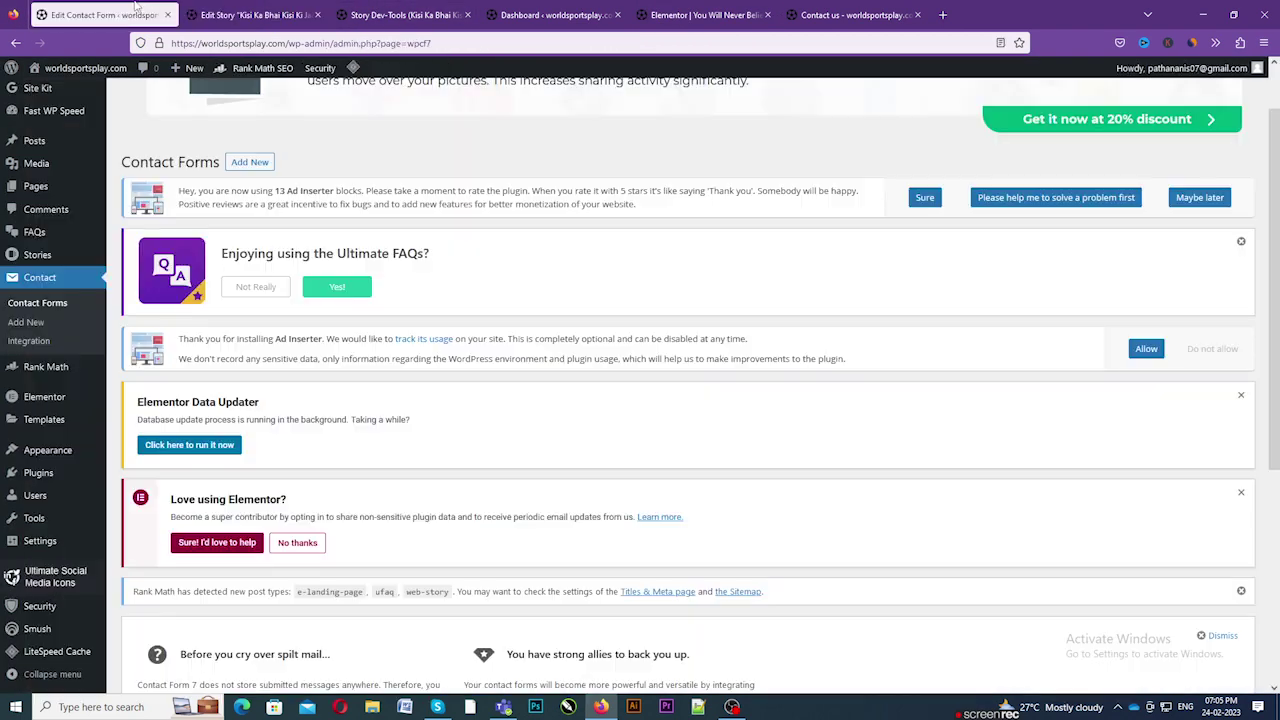
scroll(40, 412, down, 1)
mouse_move(55, 424)
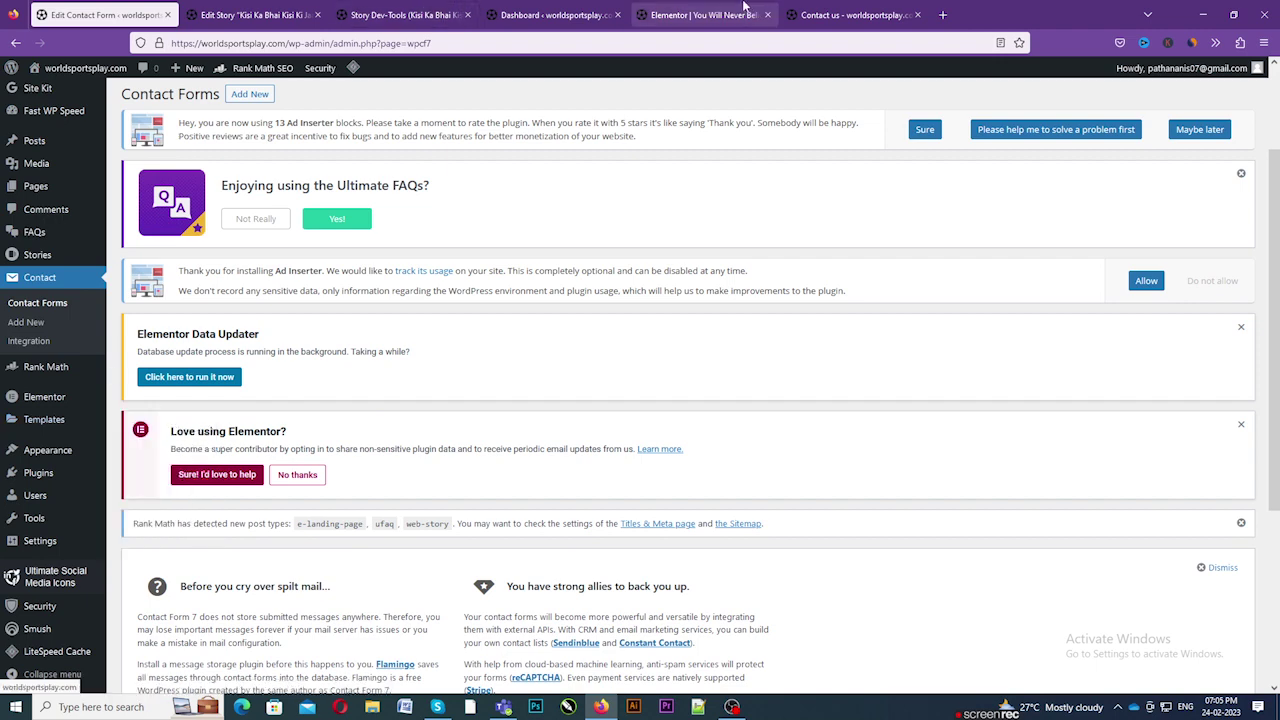
- Go back to the Elementor editor and view the layout and style settings of the new three-column section
click(705, 14)
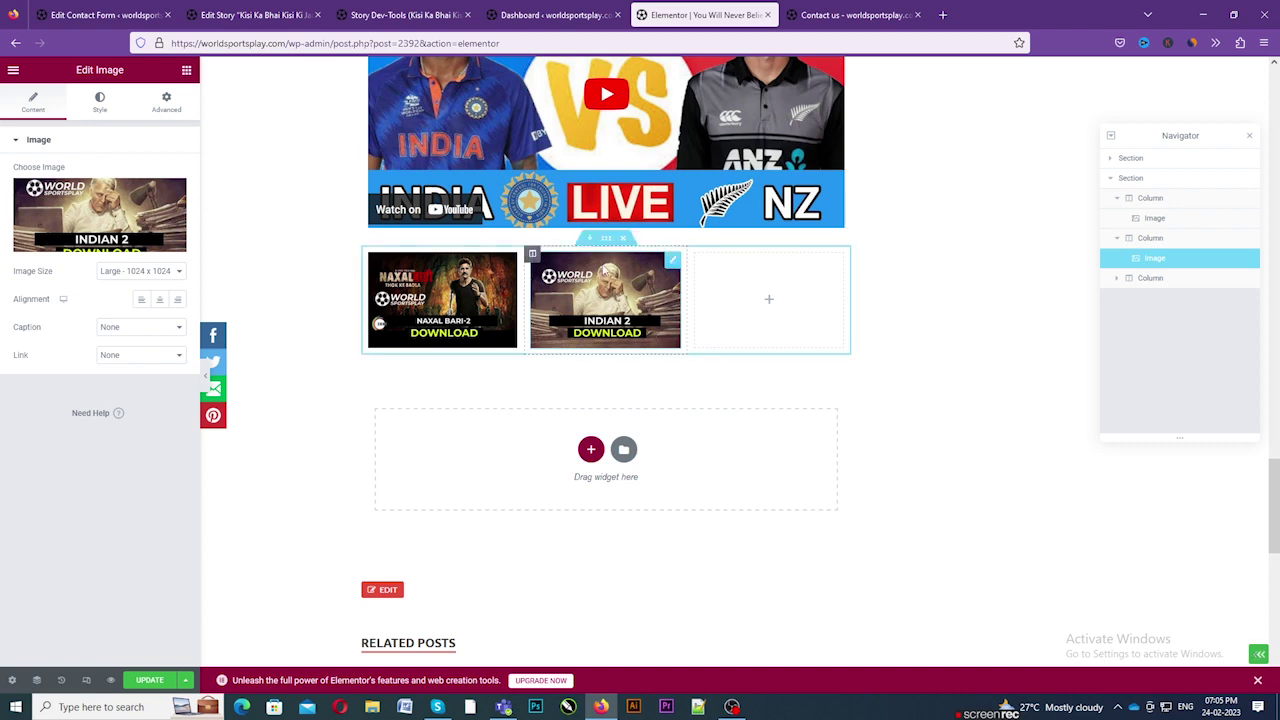
click(606, 238)
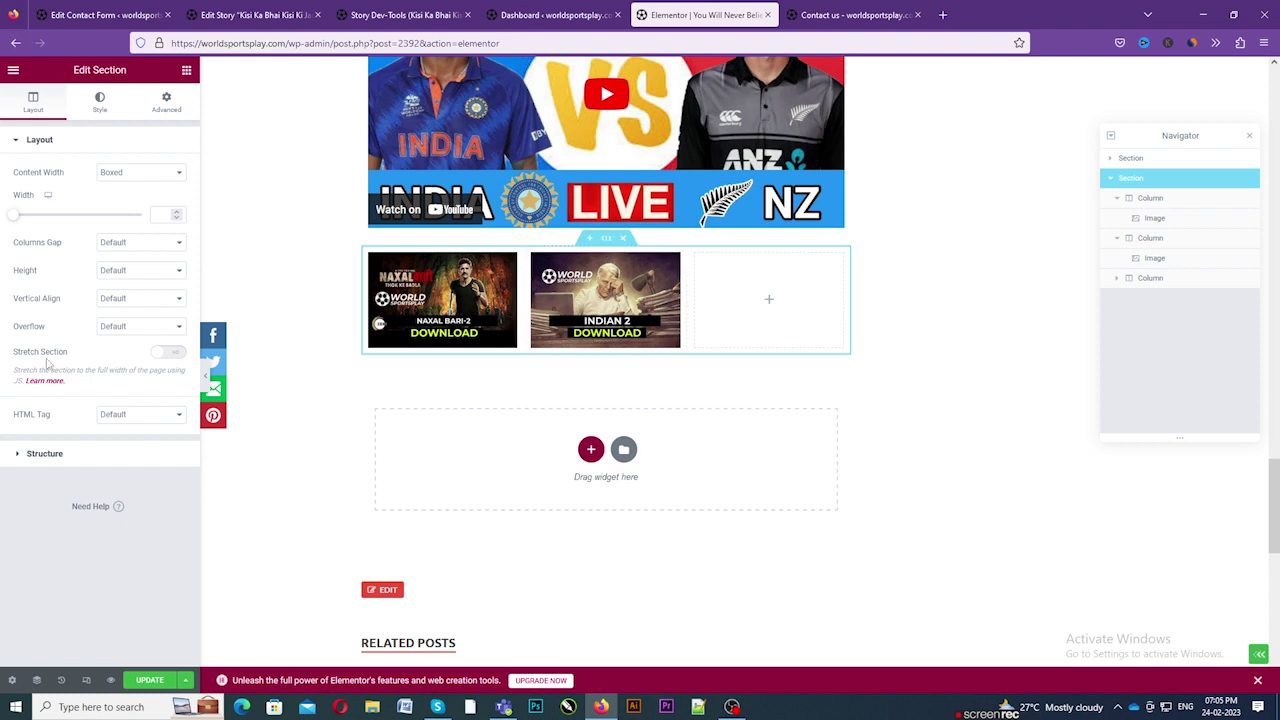
click(100, 105)
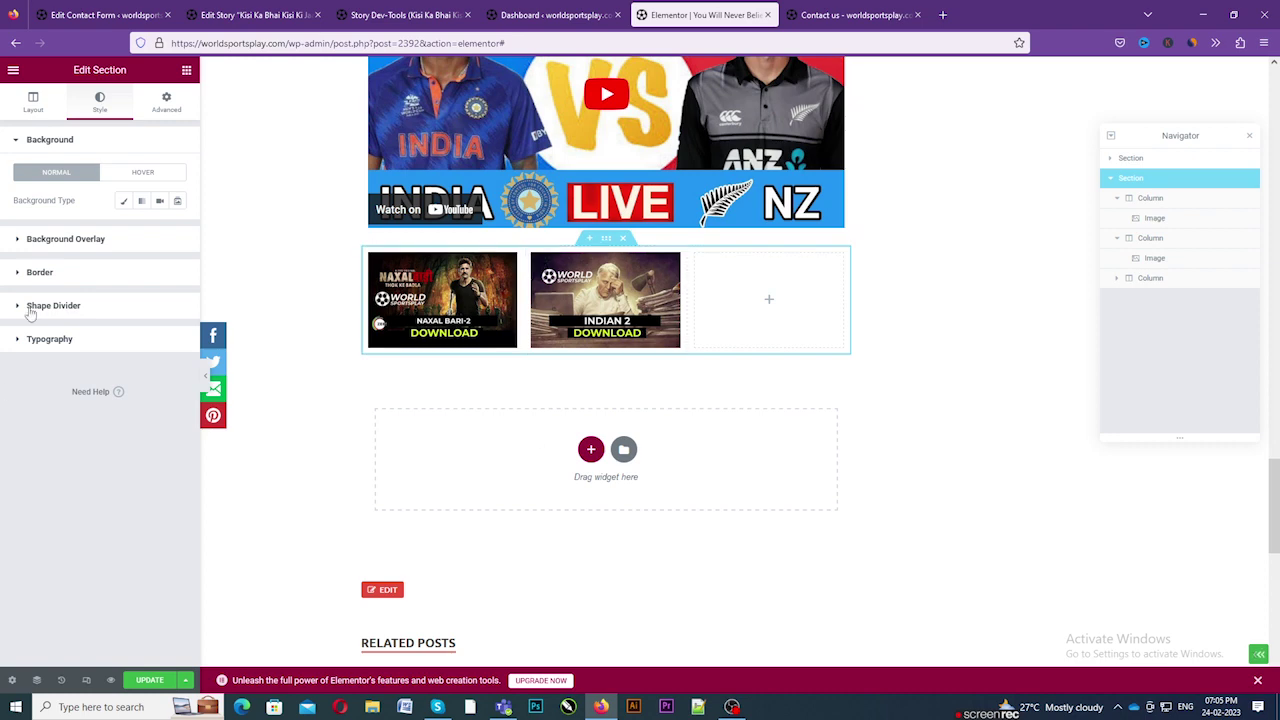
- Return to the Contact Forms admin page and look over the Tools and Appearance options
click(152, 9)
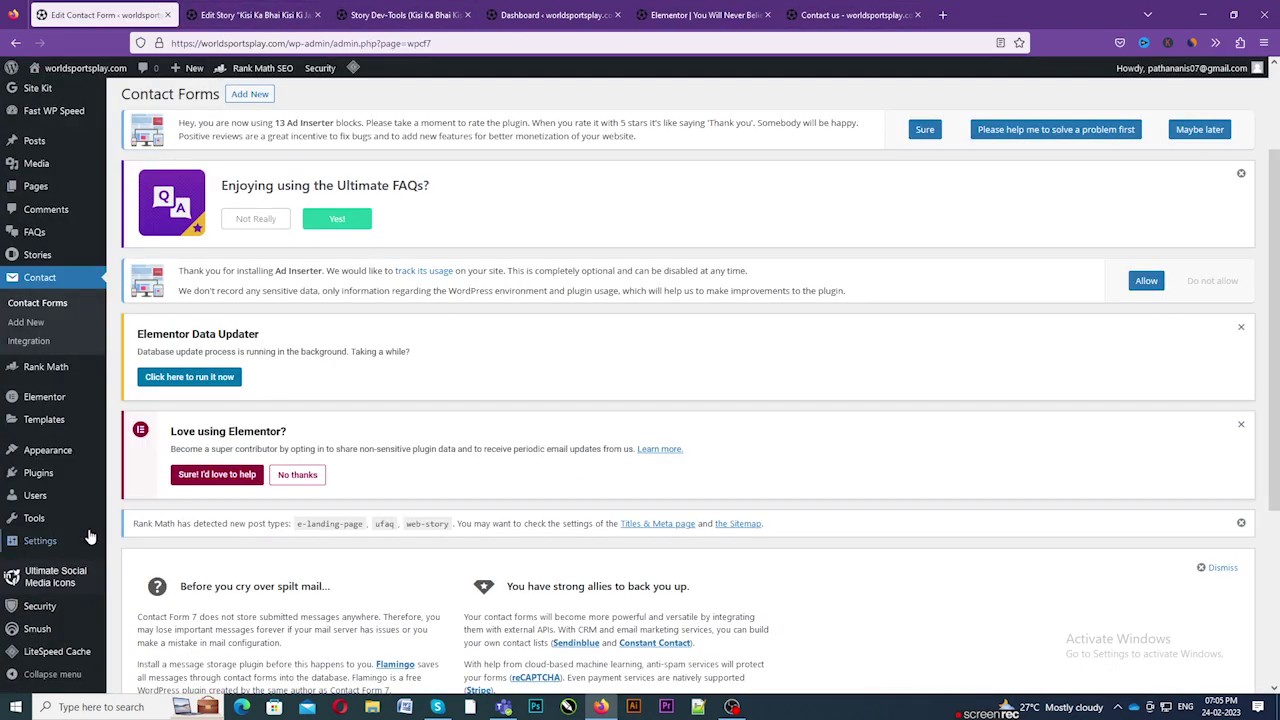
mouse_move(87, 527)
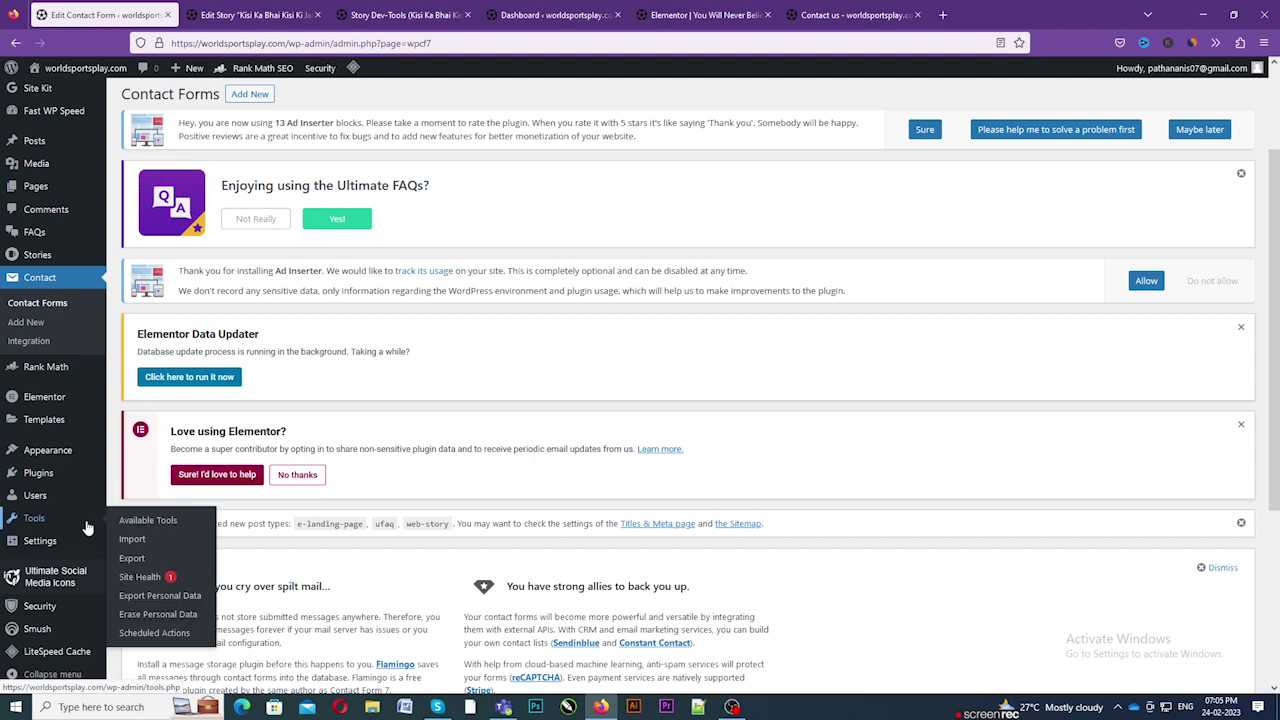
scroll(45, 420, down, 1)
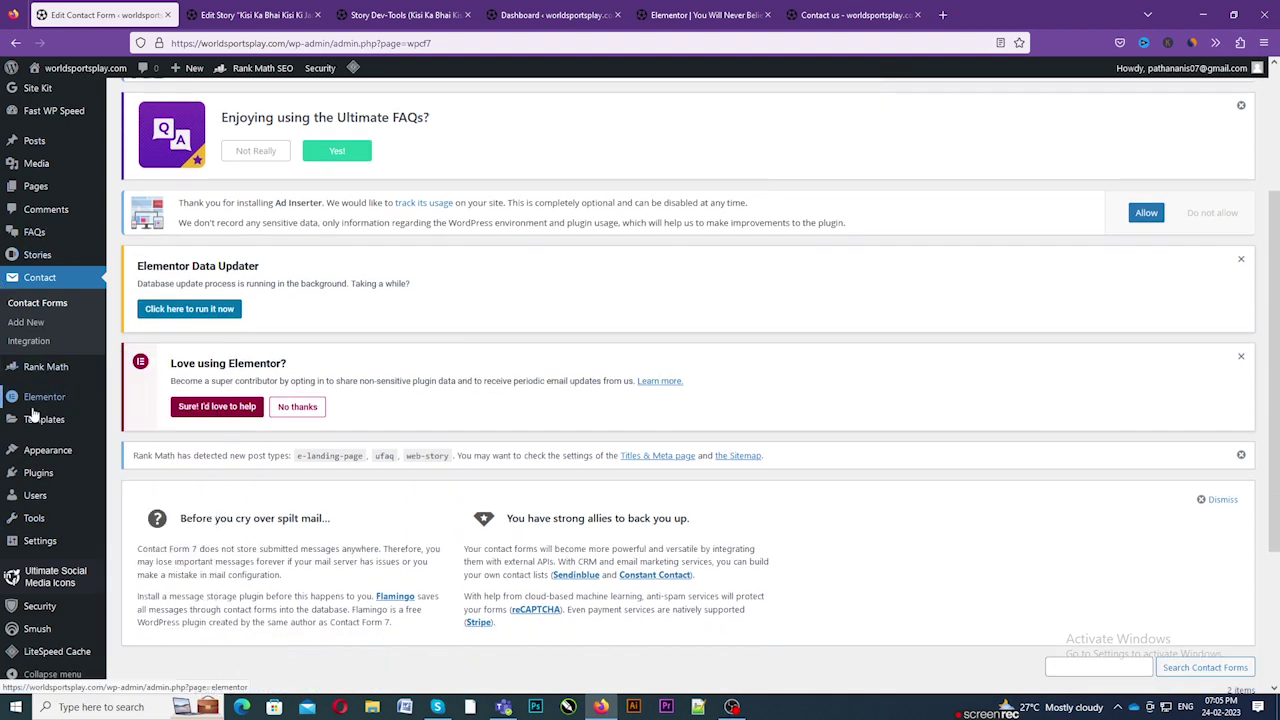
scroll(34, 436, down, 1)
mouse_move(36, 458)
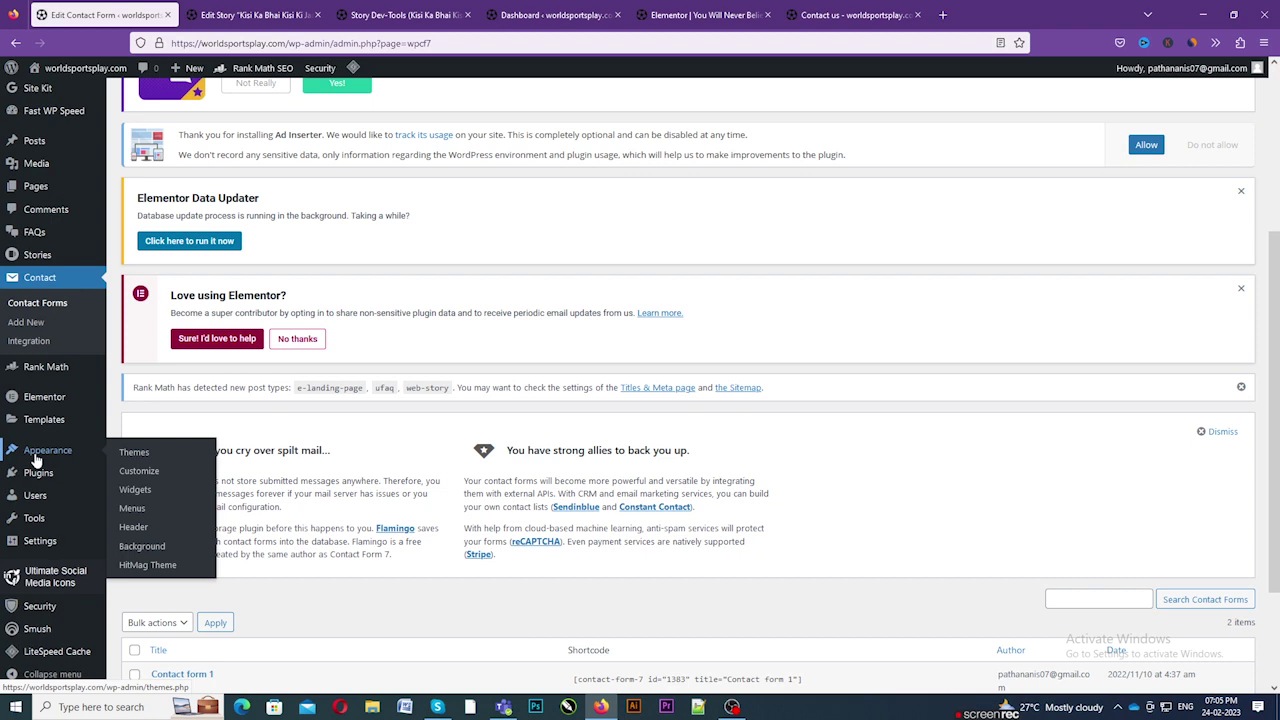
- Open the Appearance Themes page in a new tab and view the active HitMag theme
right_click(137, 456)
click(176, 467)
click(221, 10)
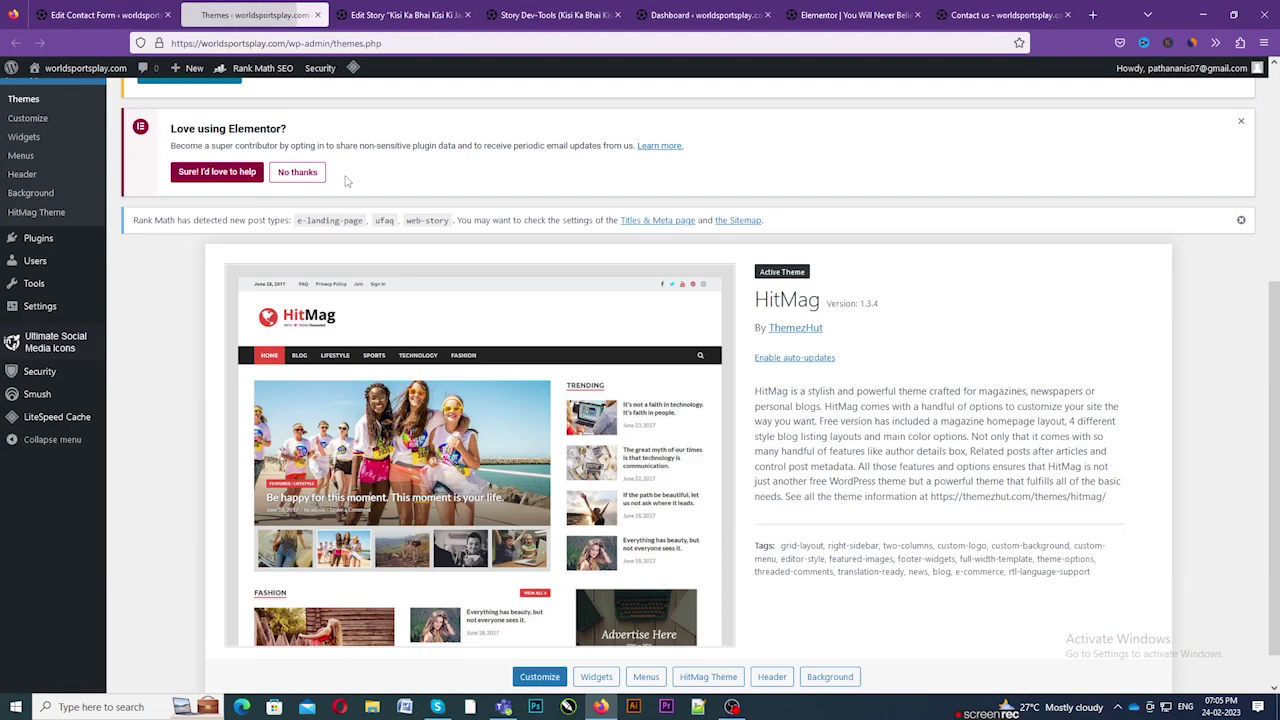
- Go back to the Contact Forms page, open the theme customizer in a new tab and view its options
key(ctrl+shift+Tab)
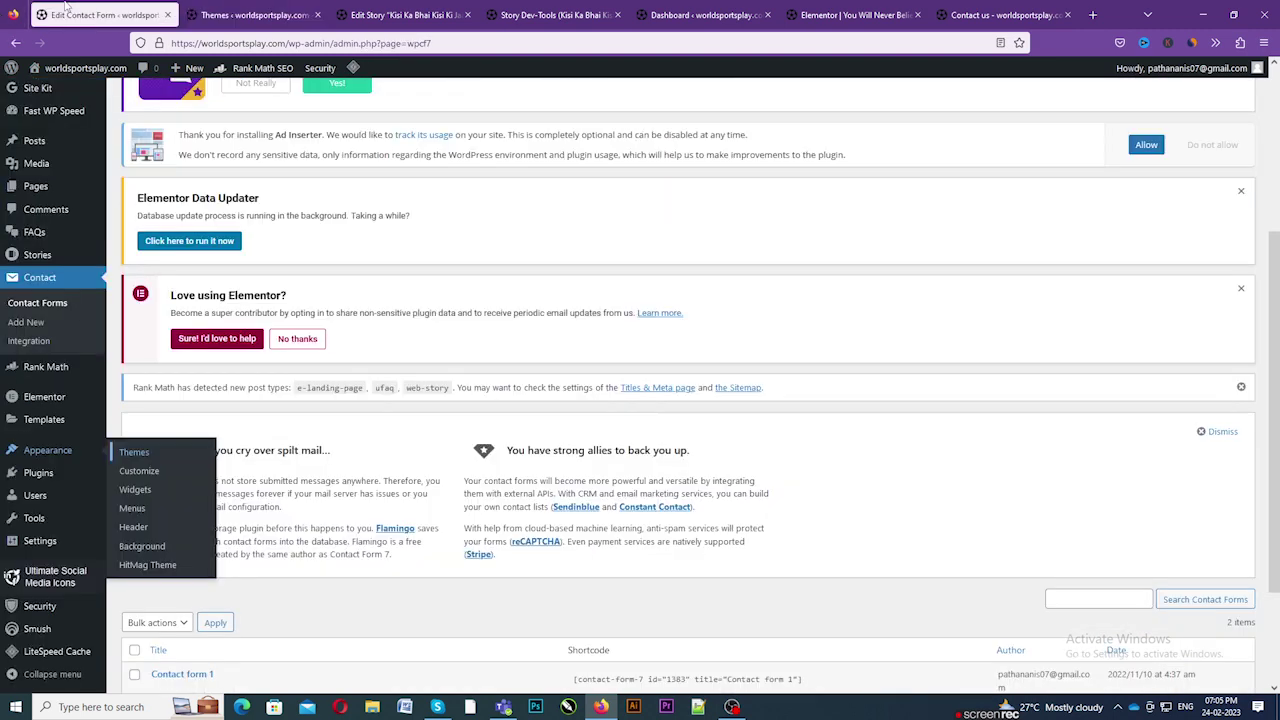
right_click(128, 476)
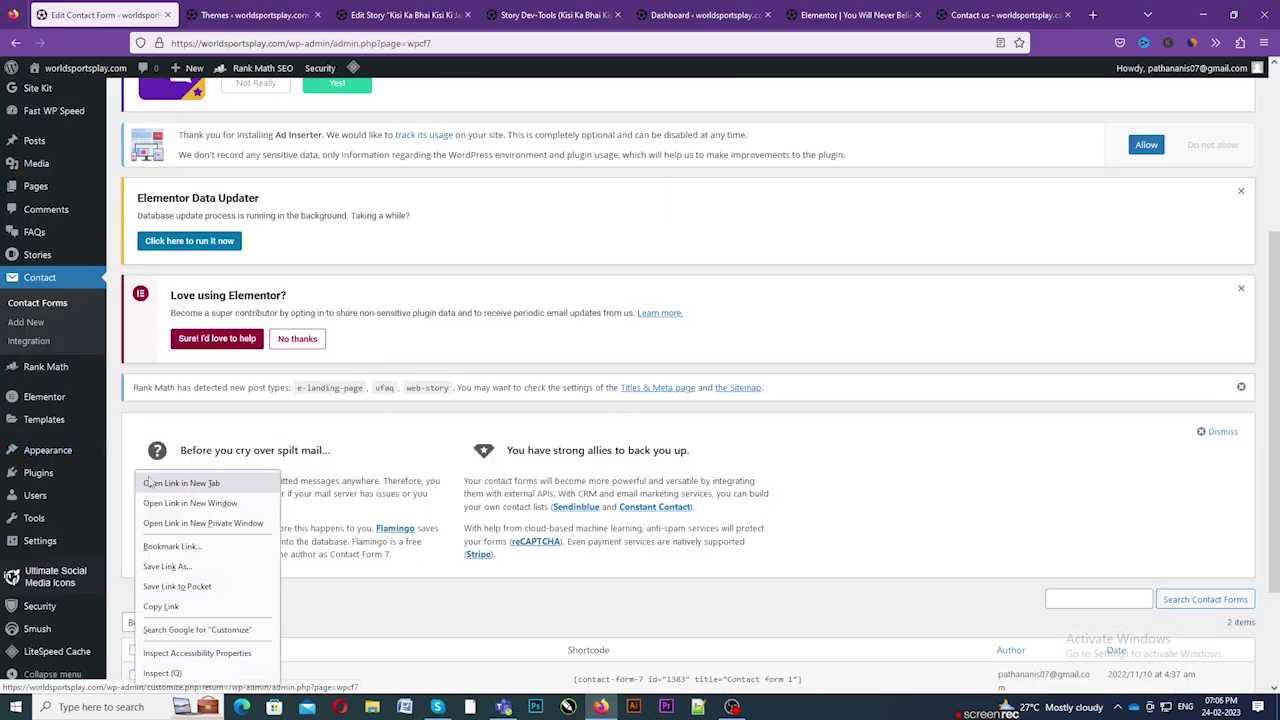
click(170, 484)
click(267, 7)
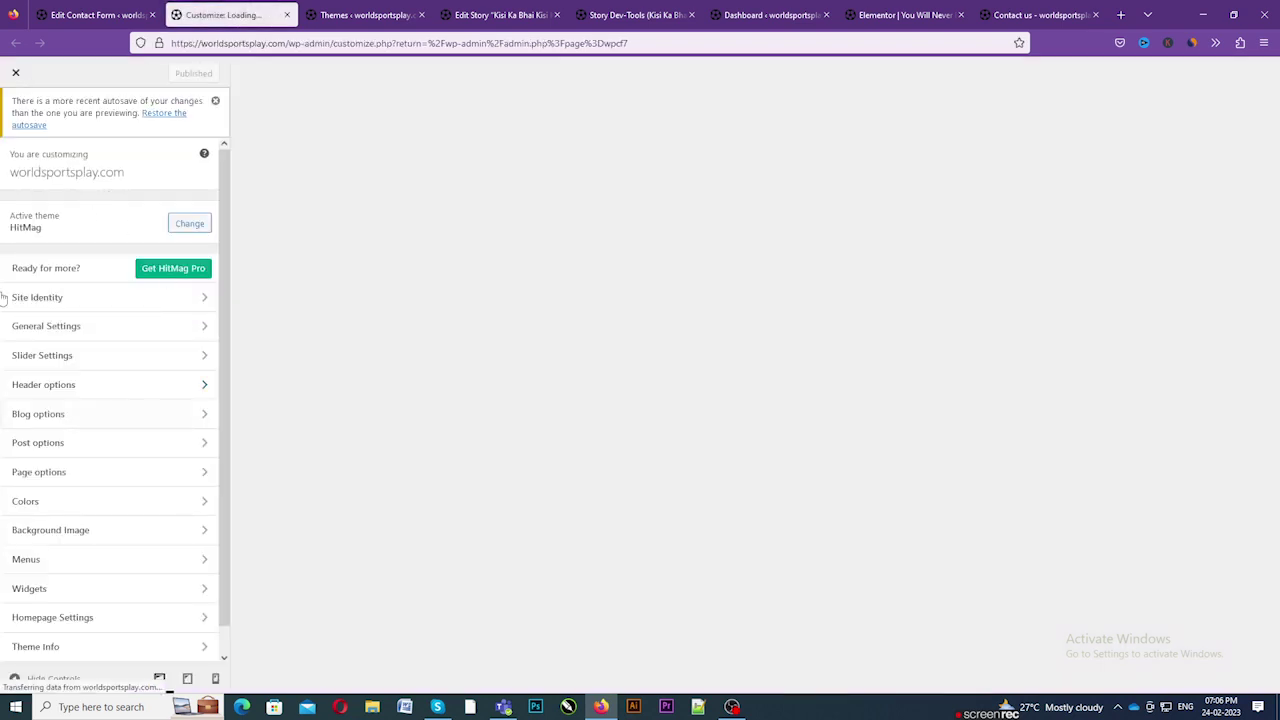
- Open the Appearance Widgets page from the Contact Forms tab in a new tab and look through the Main Sidebar blocks
click(95, 14)
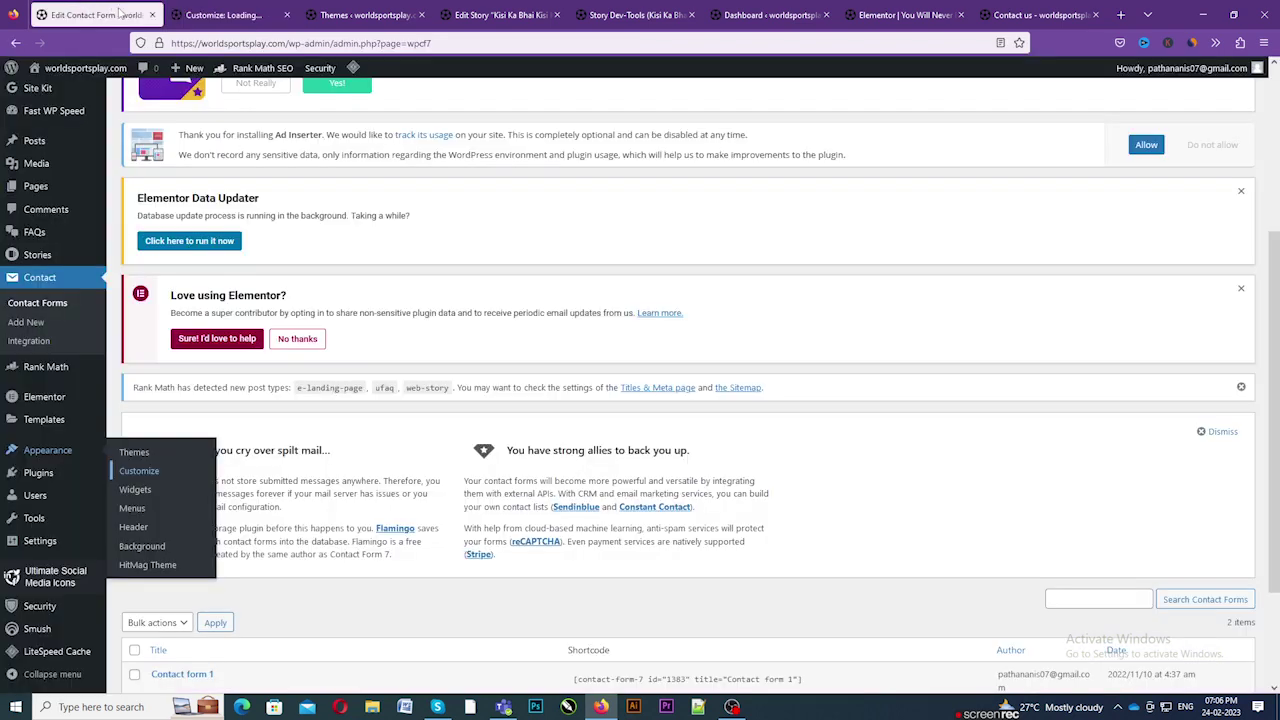
right_click(130, 497)
click(157, 508)
click(218, 6)
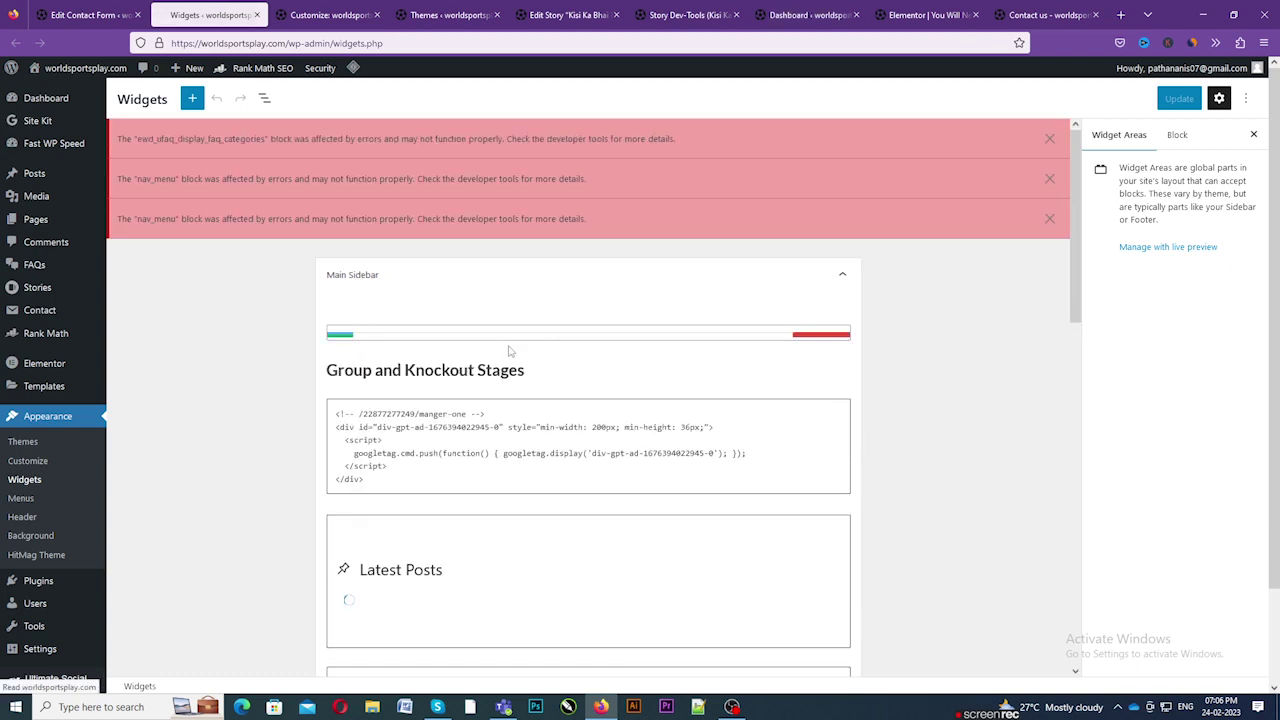
scroll(356, 362, down, 1)
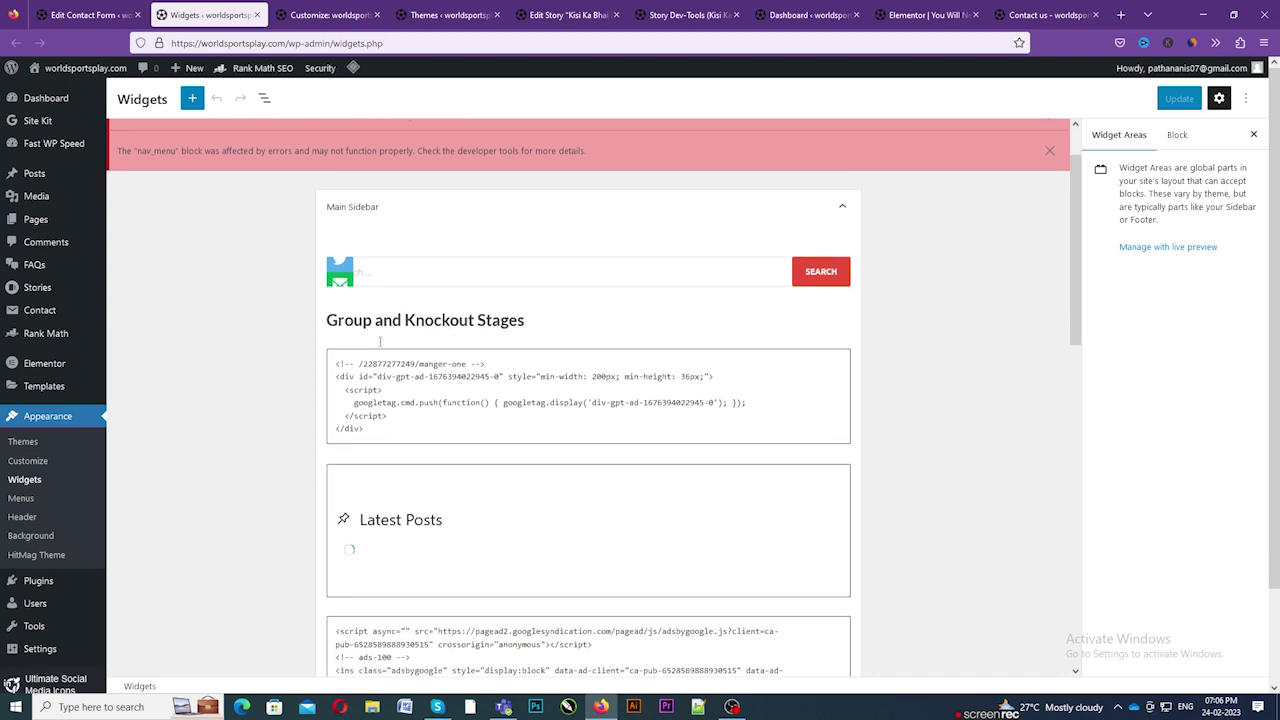
scroll(435, 348, down, 1)
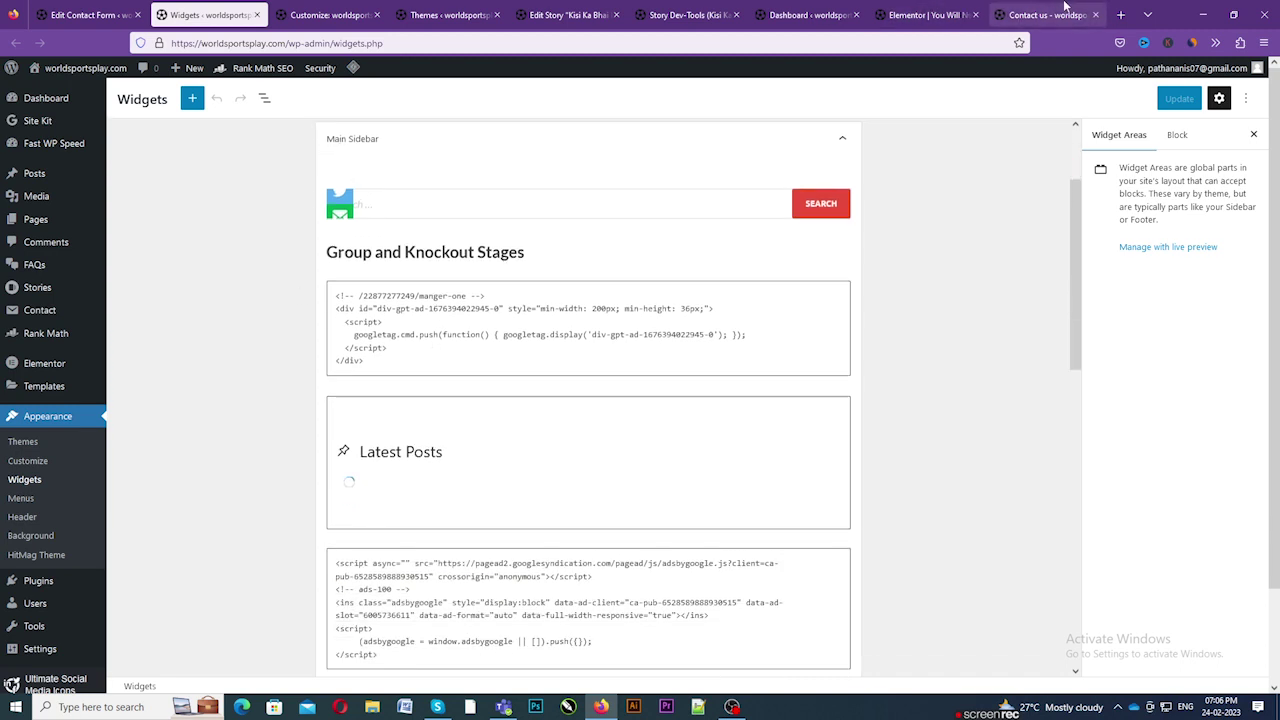
- On the live site, open the Scam 2003 : The Telgi Story post from the Movie category and examine its sidebar
click(1000, 12)
scroll(857, 386, up, 3)
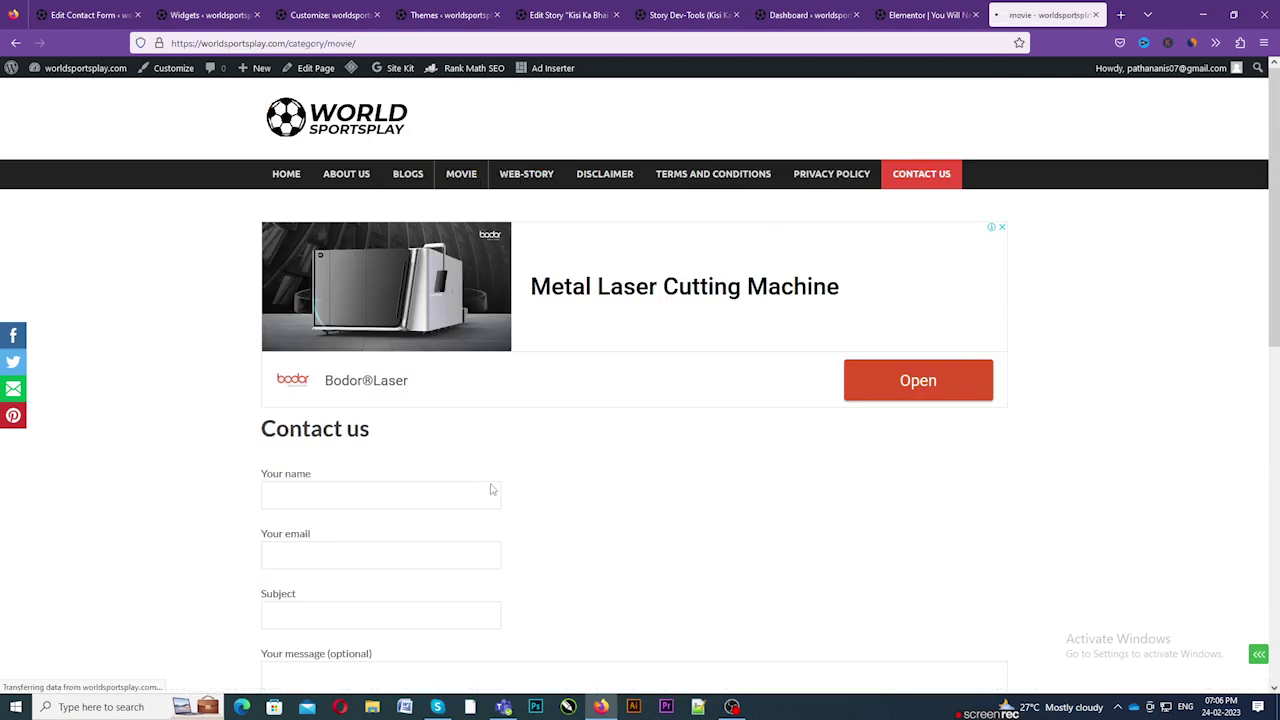
scroll(520, 465, down, 4)
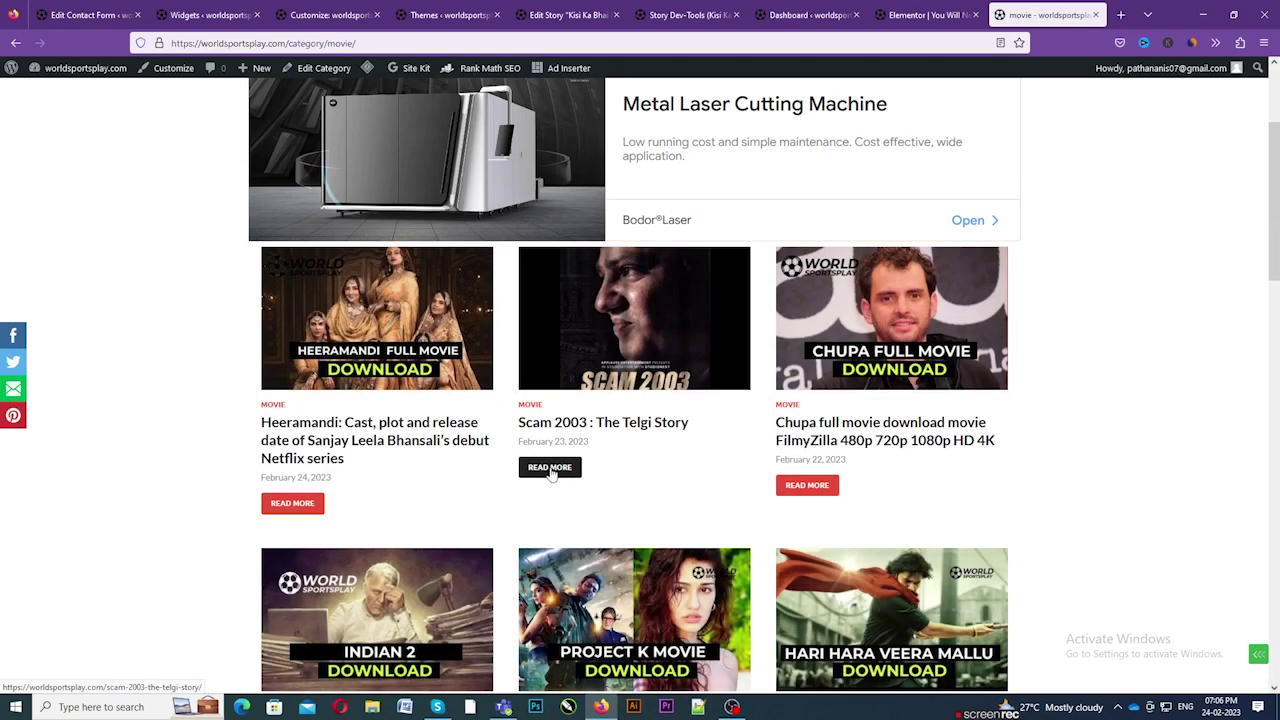
click(551, 468)
scroll(700, 380, down, 2)
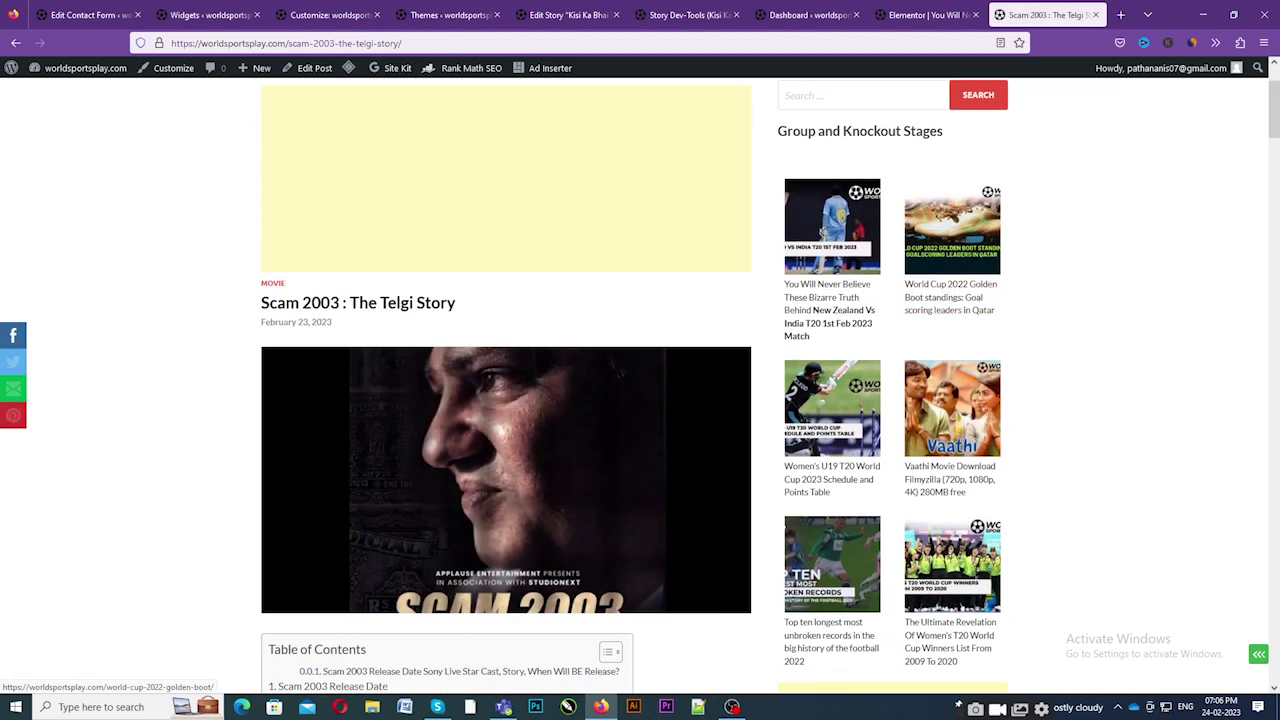
scroll(900, 330, up, 2)
scroll(866, 397, down, 4)
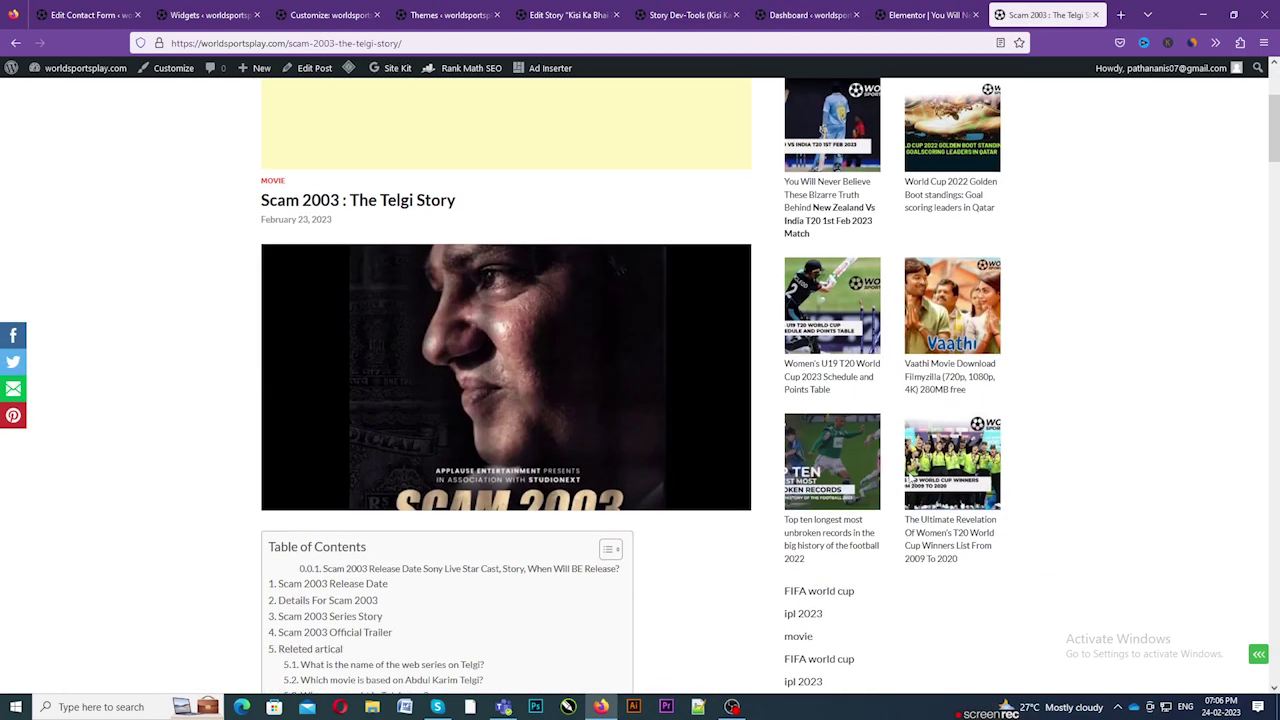
- Select the ad code in the Main Sidebar's first Custom HTML widget and compare it with the live post's sidebar
click(208, 15)
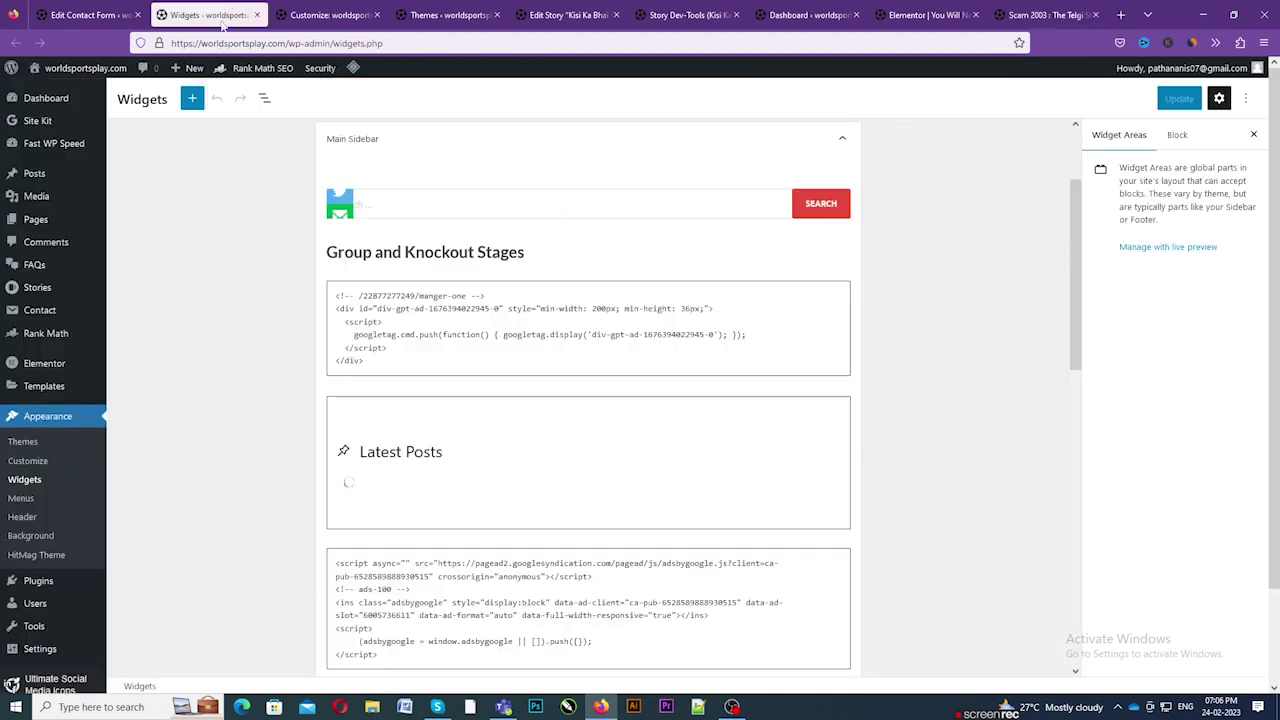
drag(373, 362, 336, 294)
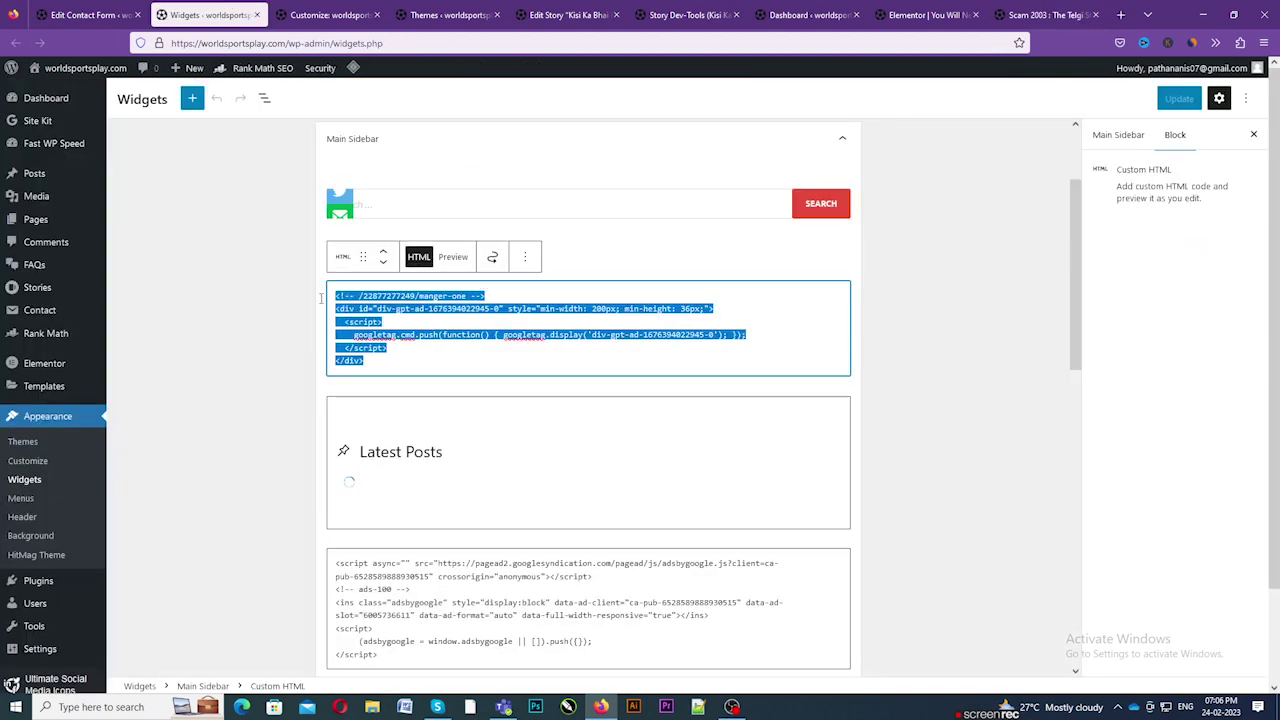
click(1043, 14)
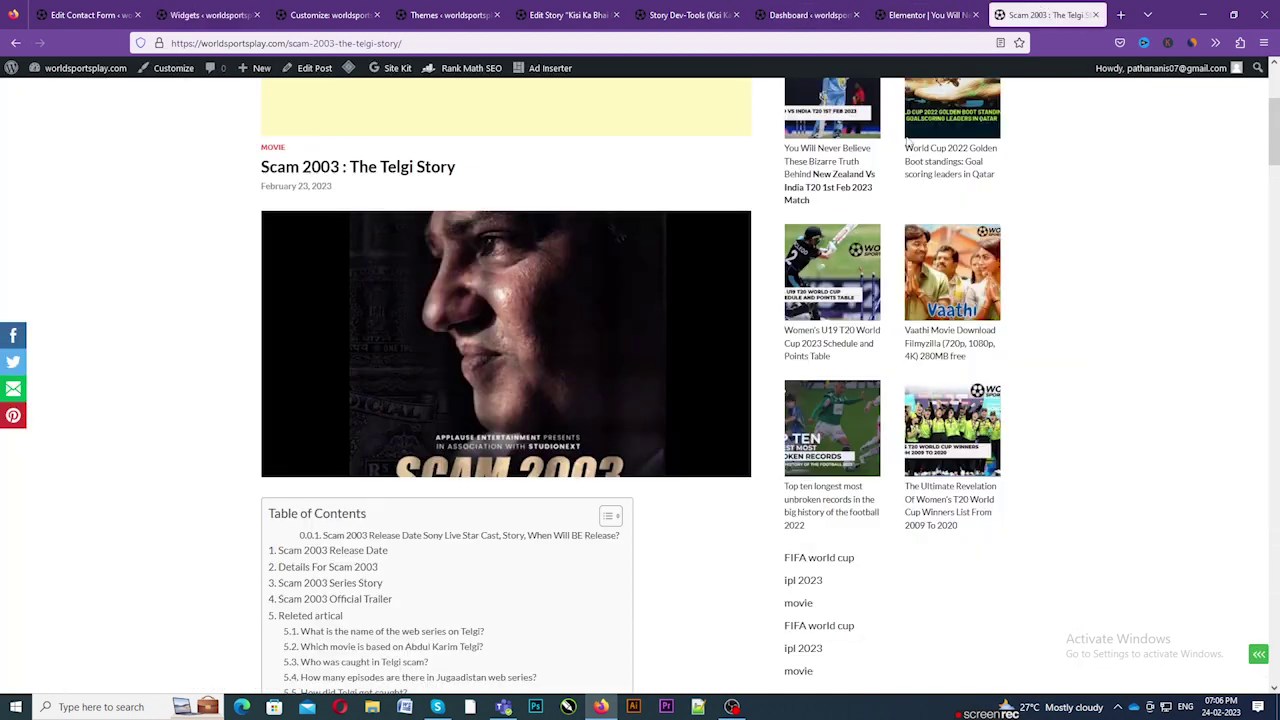
- Compare the Main Sidebar blocks on the Widgets page with the sidebar sections of the live Scam 2003 post
scroll(905, 155, up, 3)
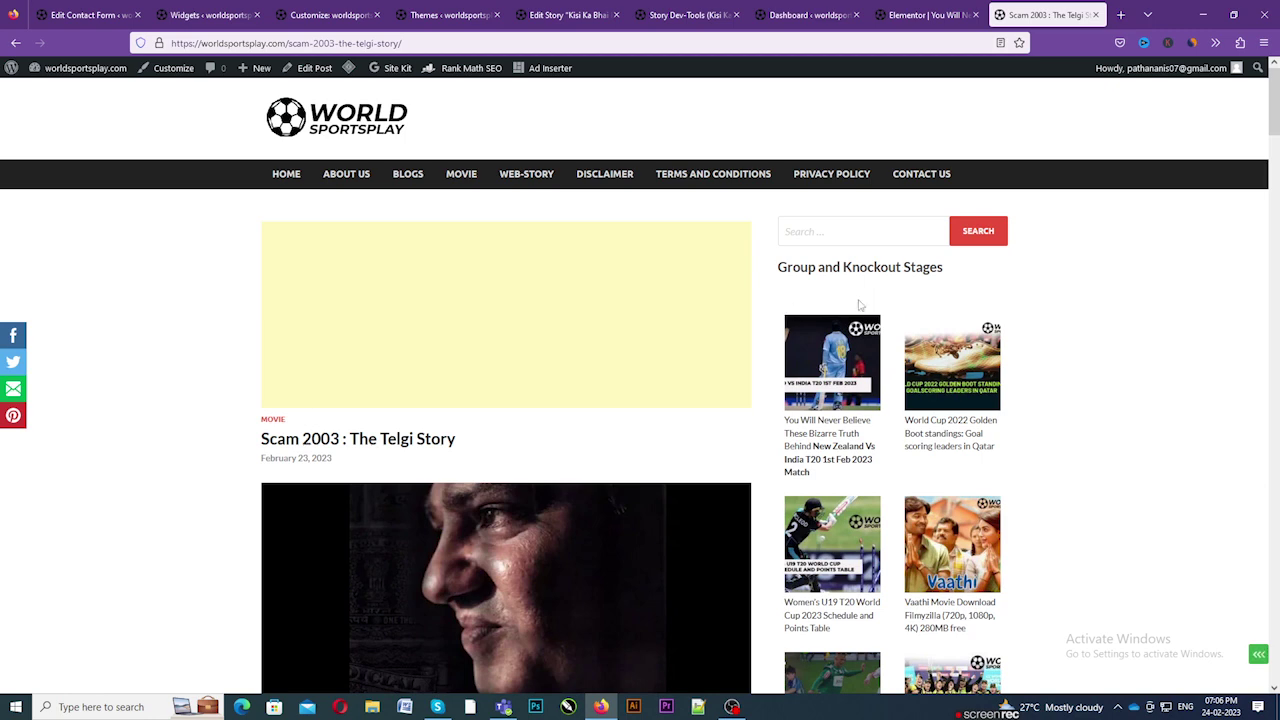
click(186, 8)
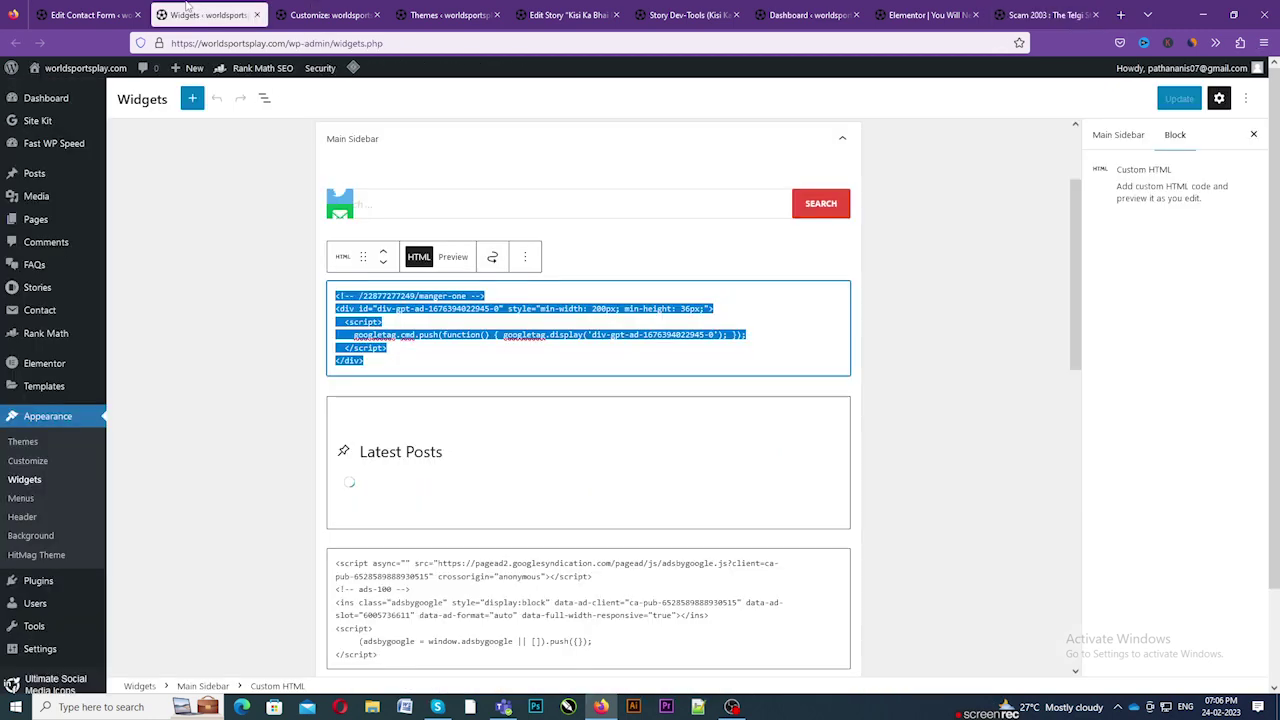
scroll(351, 250, down, 1)
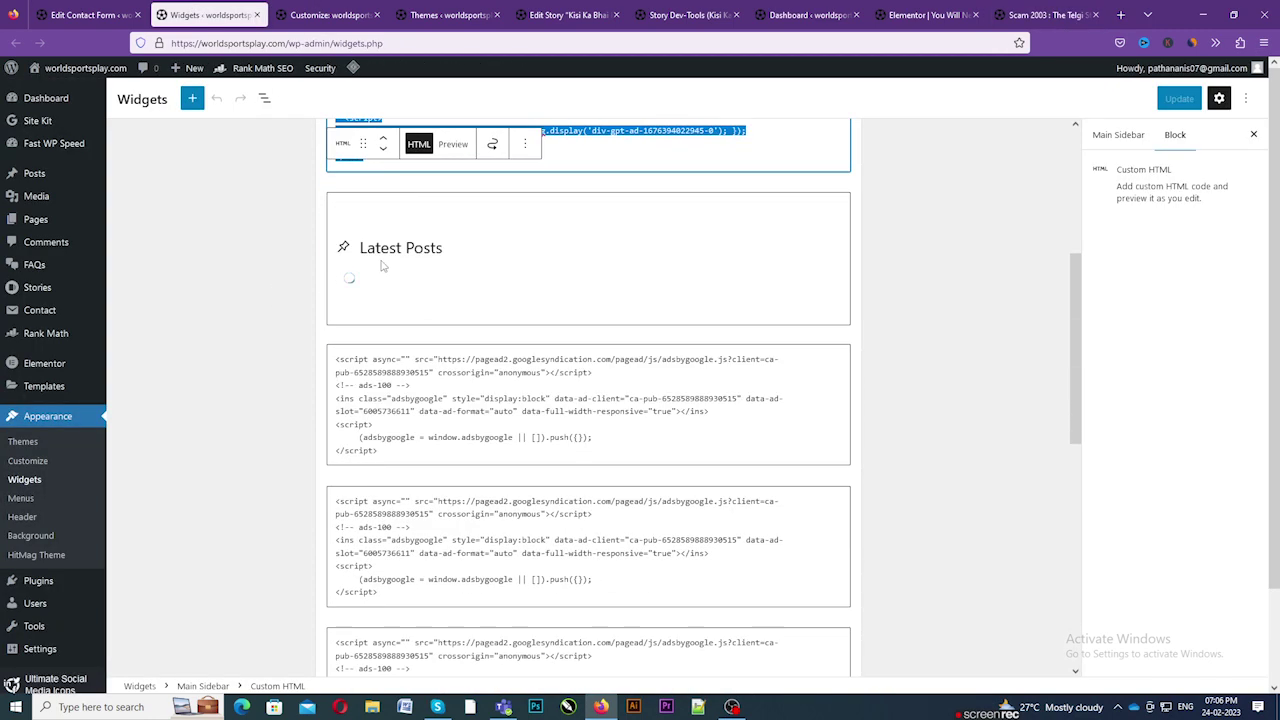
click(1043, 14)
scroll(810, 378, down, 2)
scroll(930, 330, down, 2)
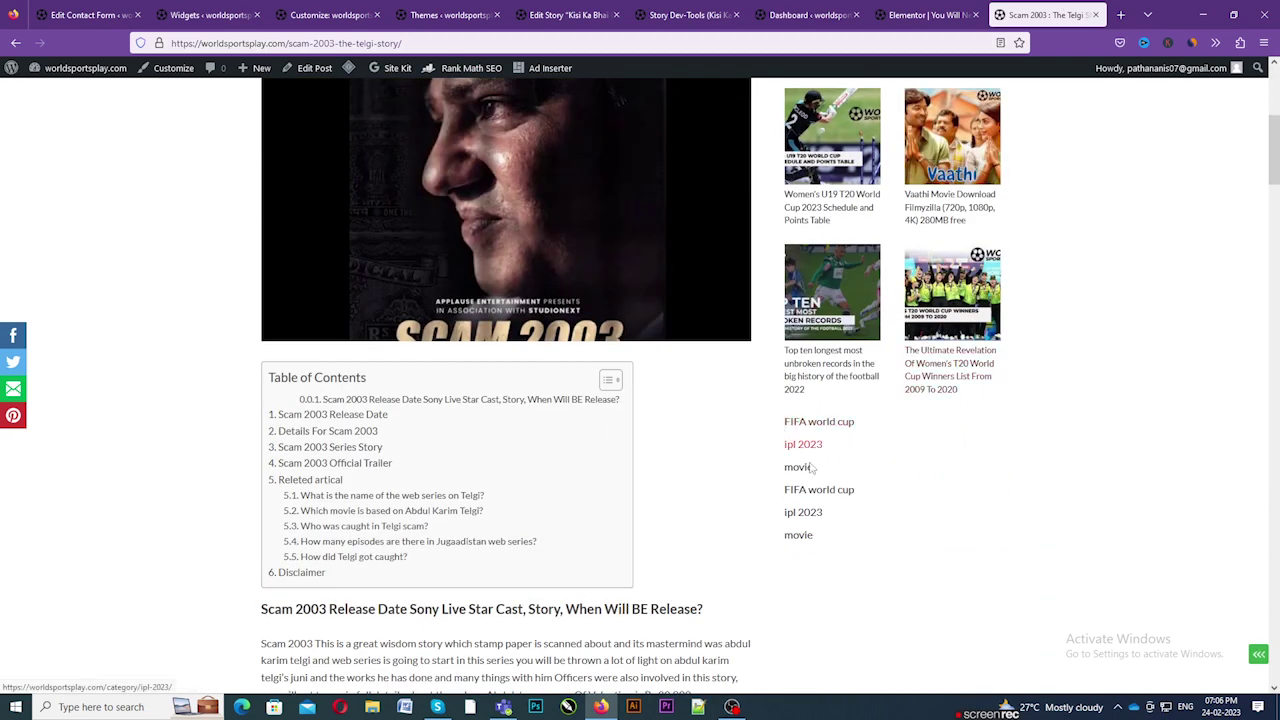
click(205, 14)
- Check the Appearance submenu entries, and view the header navigation menu of the live Scam 2003 post
click(100, 6)
mouse_move(140, 517)
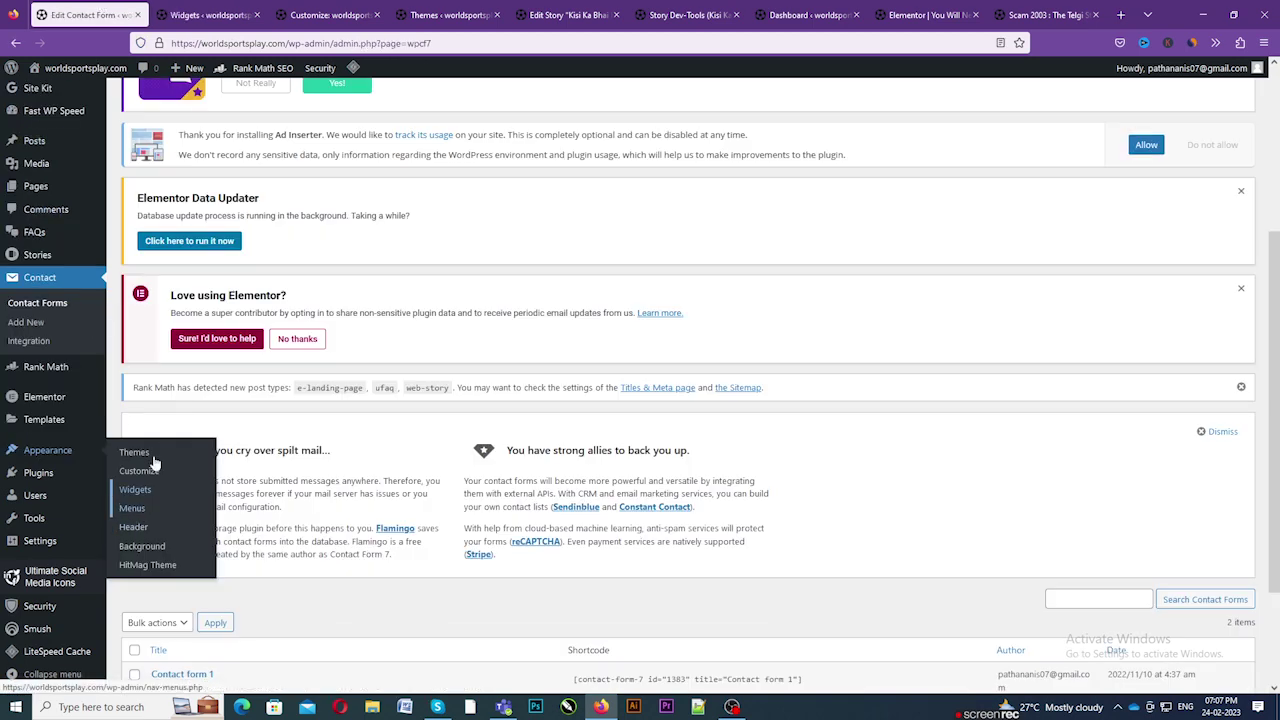
click(450, 14)
click(922, 14)
click(1045, 14)
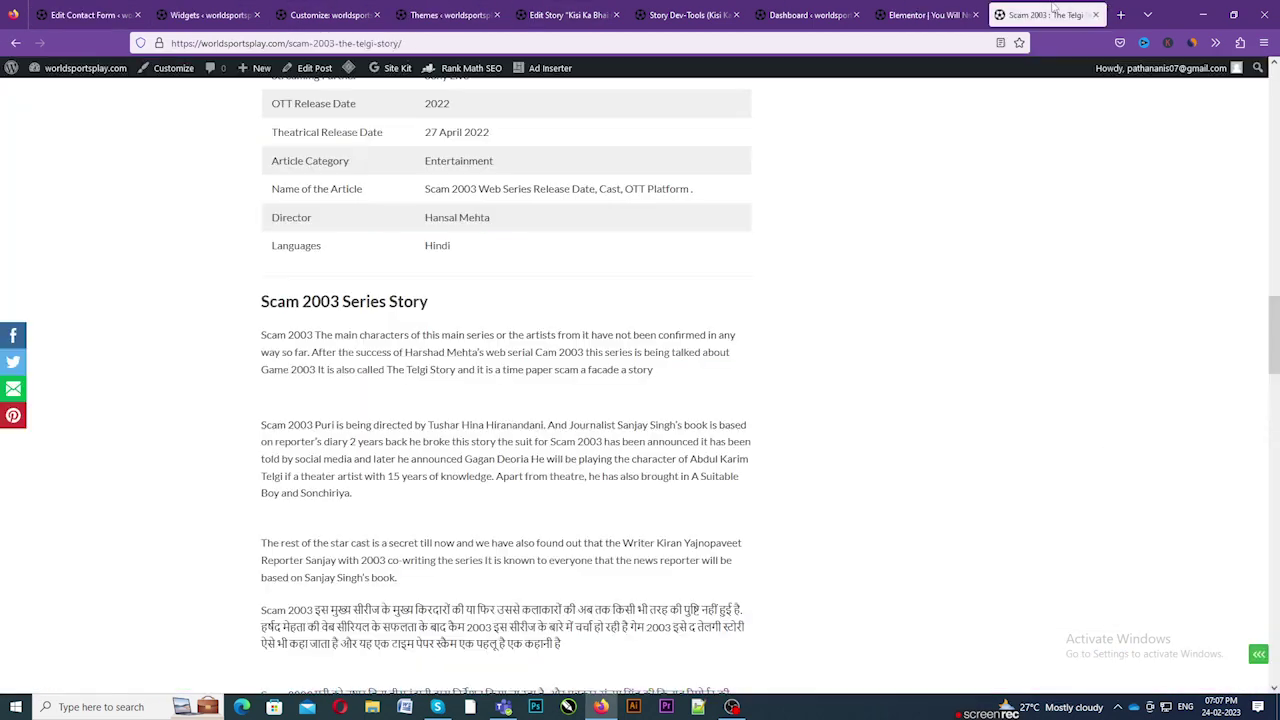
scroll(710, 320, up, 15)
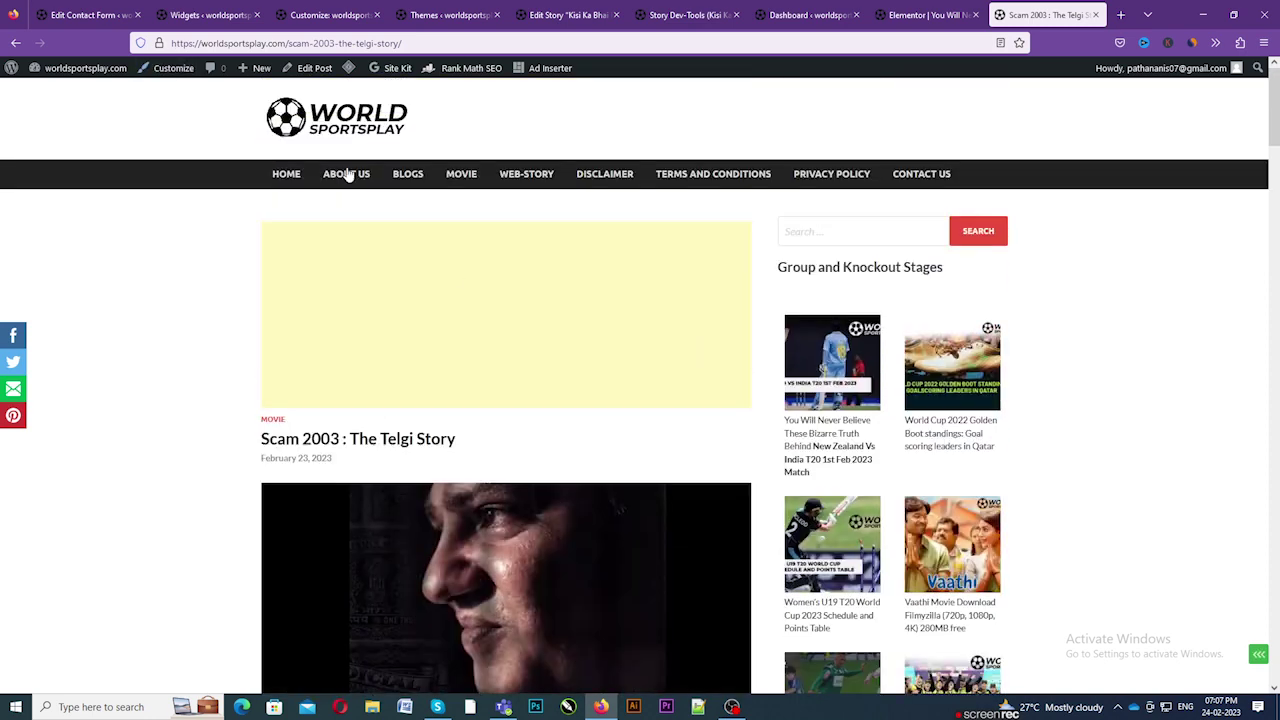
- Open the Appearance Menus page from the Contact Forms tab in a new tab and view the Main menu's structure
click(108, 8)
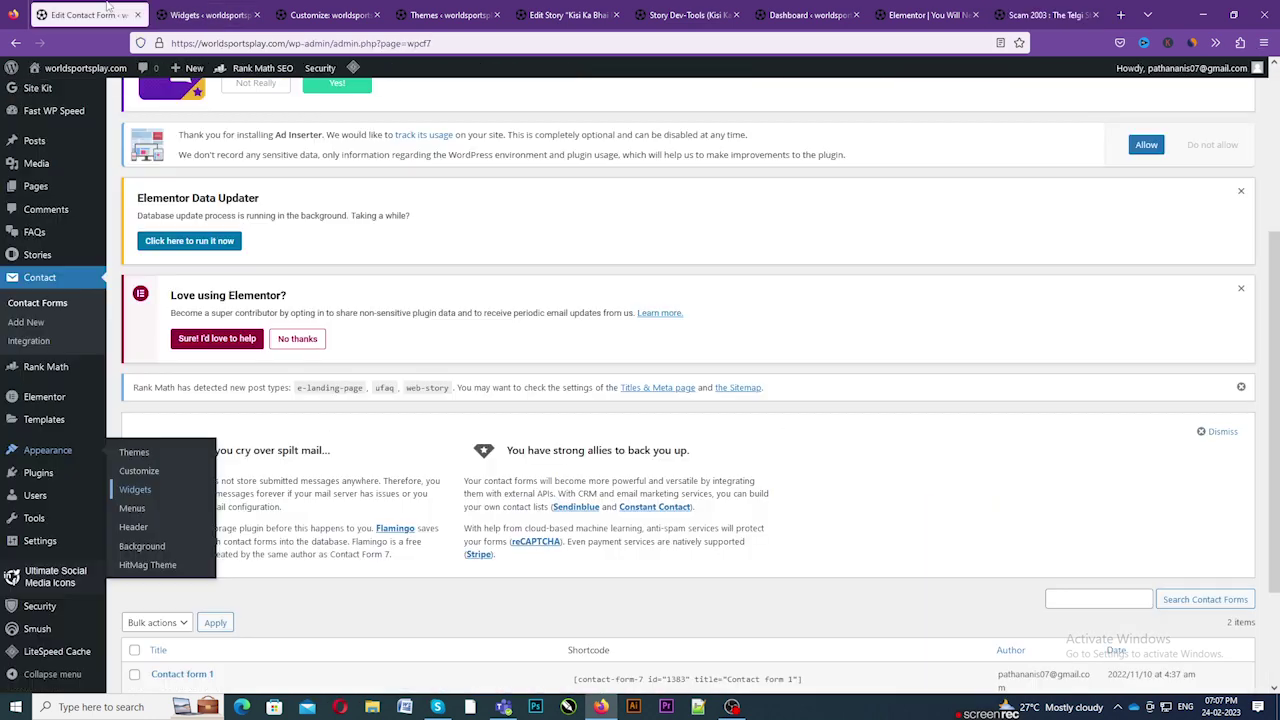
right_click(120, 508)
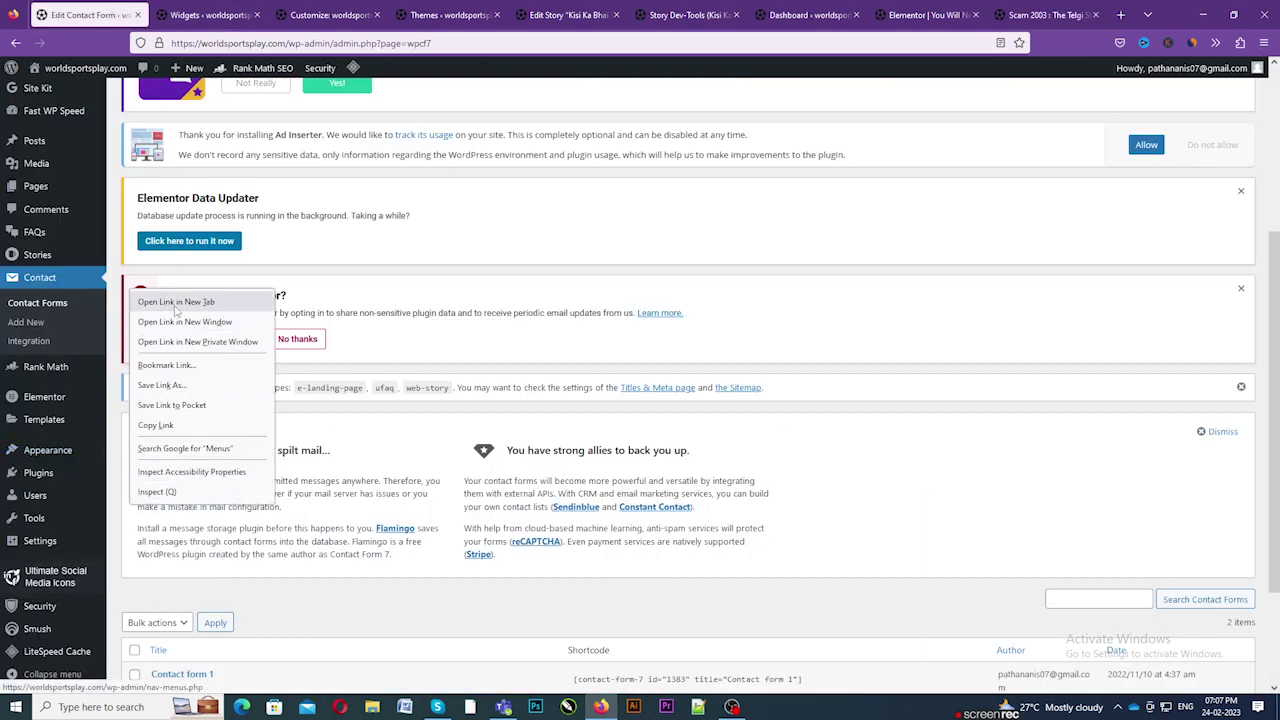
click(178, 300)
click(210, 8)
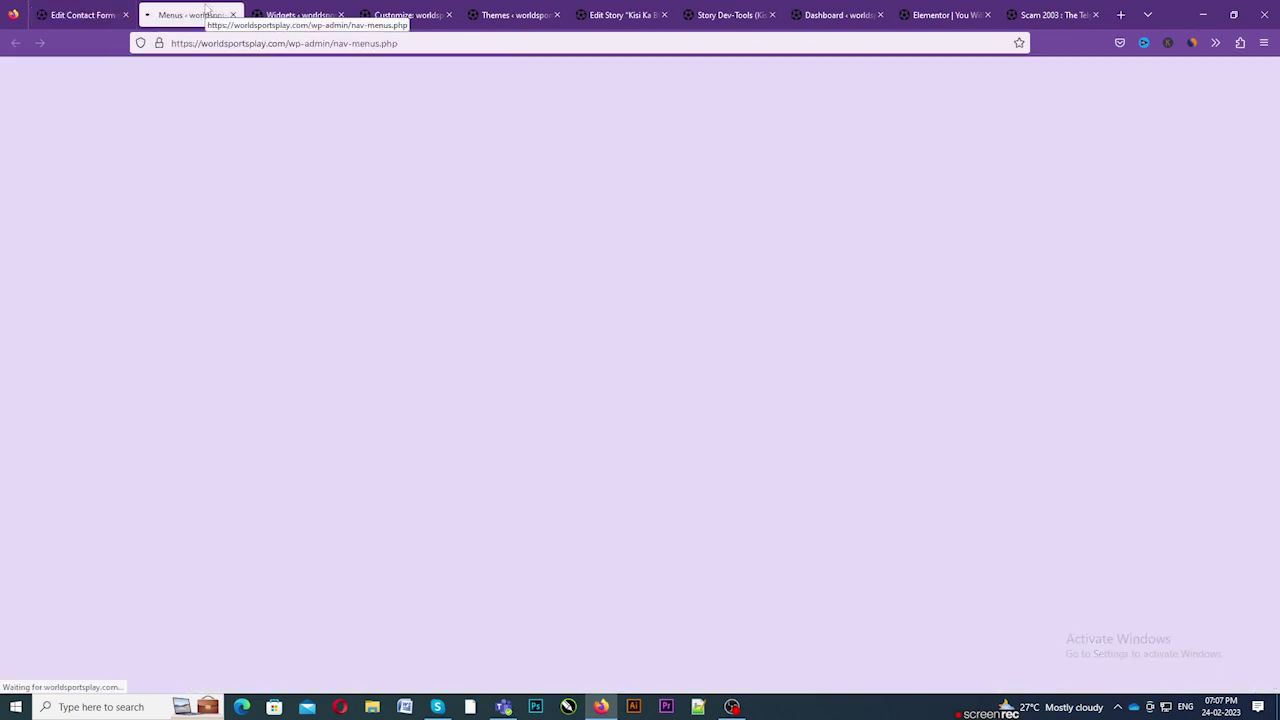
scroll(458, 437, down, 5)
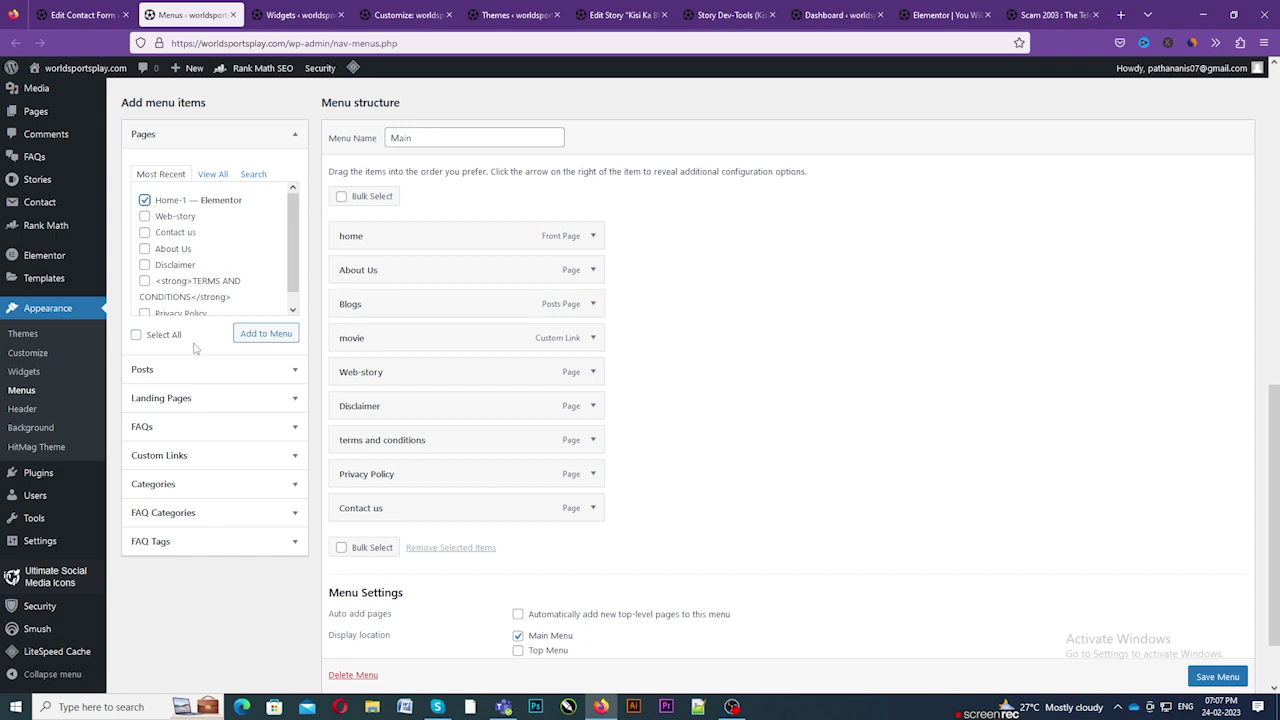
- Add the Home-1 page to the Main menu and expand its menu item settings
click(262, 333)
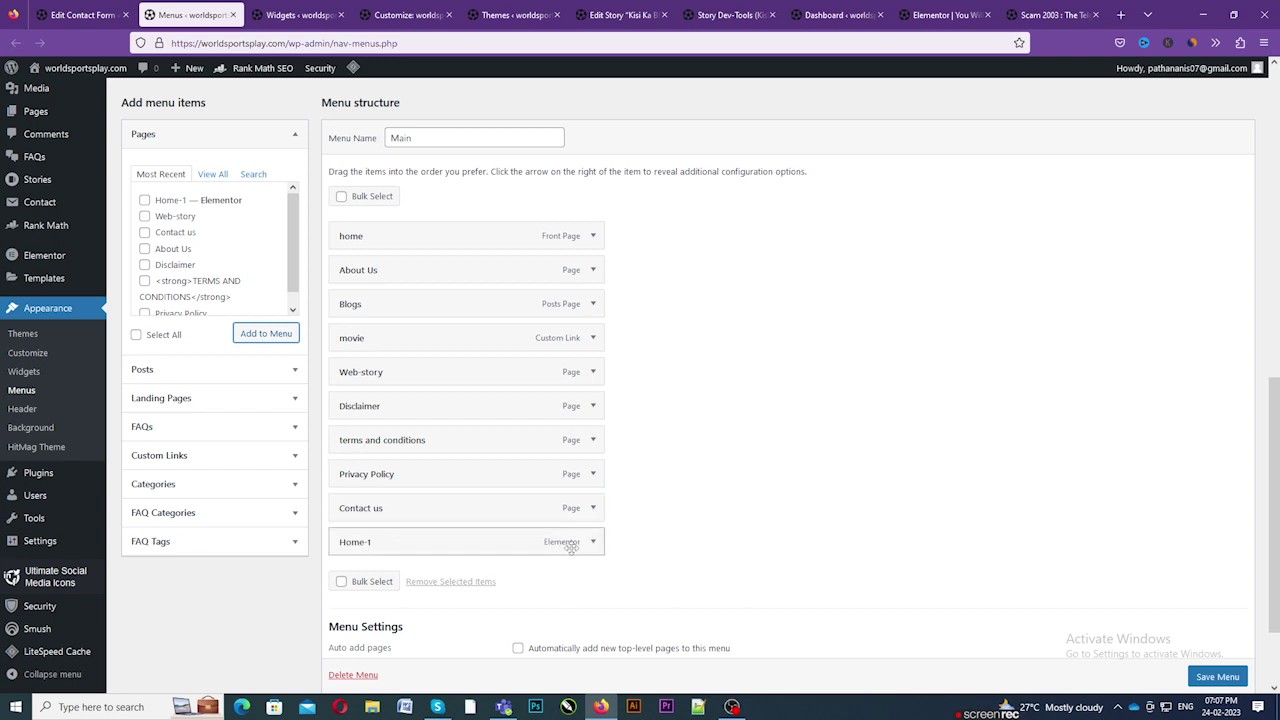
click(592, 542)
scroll(369, 411, down, 2)
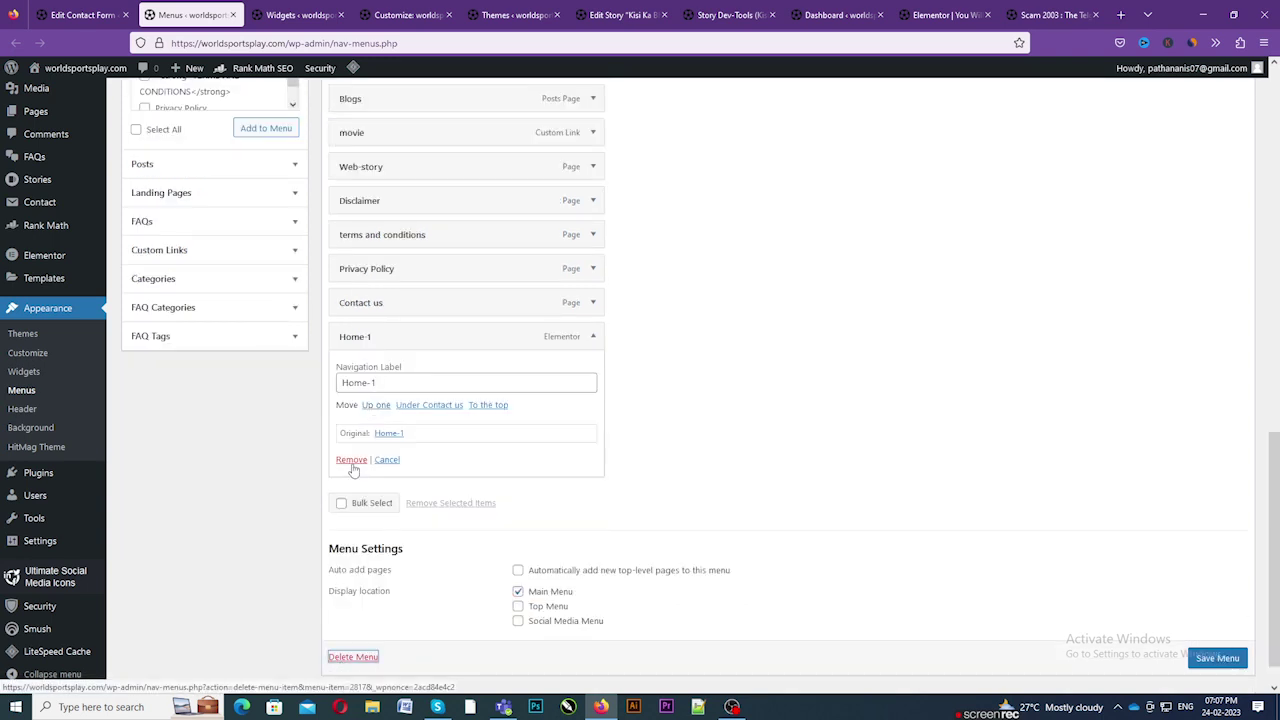
- Remove the Home-1 item from the Main menu and look over the menu structure
scroll(470, 560, up, 2)
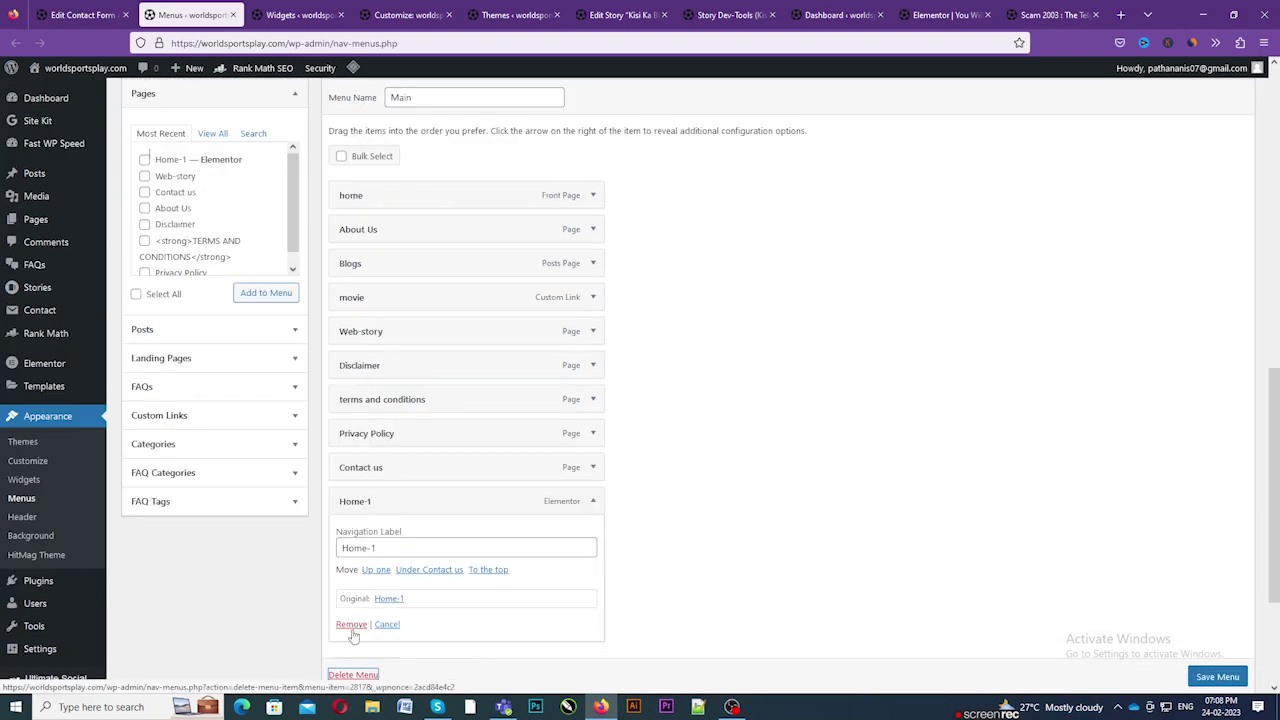
click(351, 625)
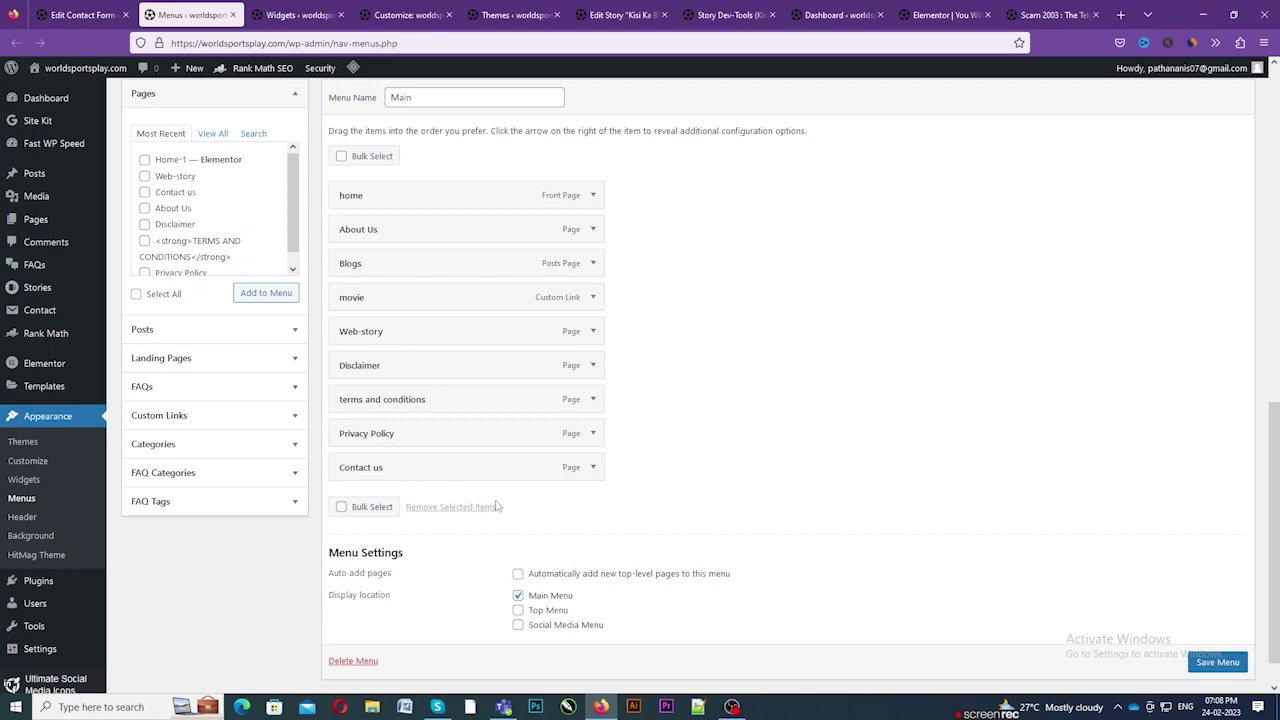
scroll(497, 507, down, 1)
scroll(497, 505, up, 4)
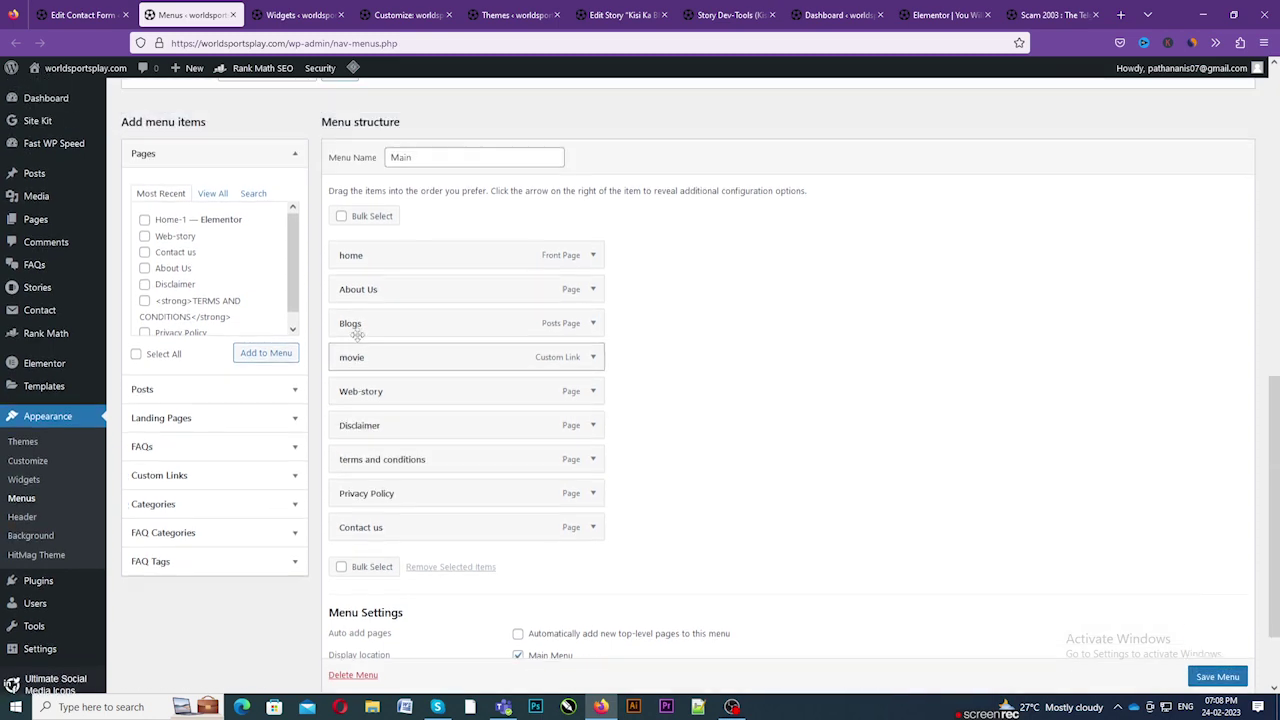
- Open the HitMag Theme page from the Contact Forms tab in a new tab and look through its sections
click(101, 8)
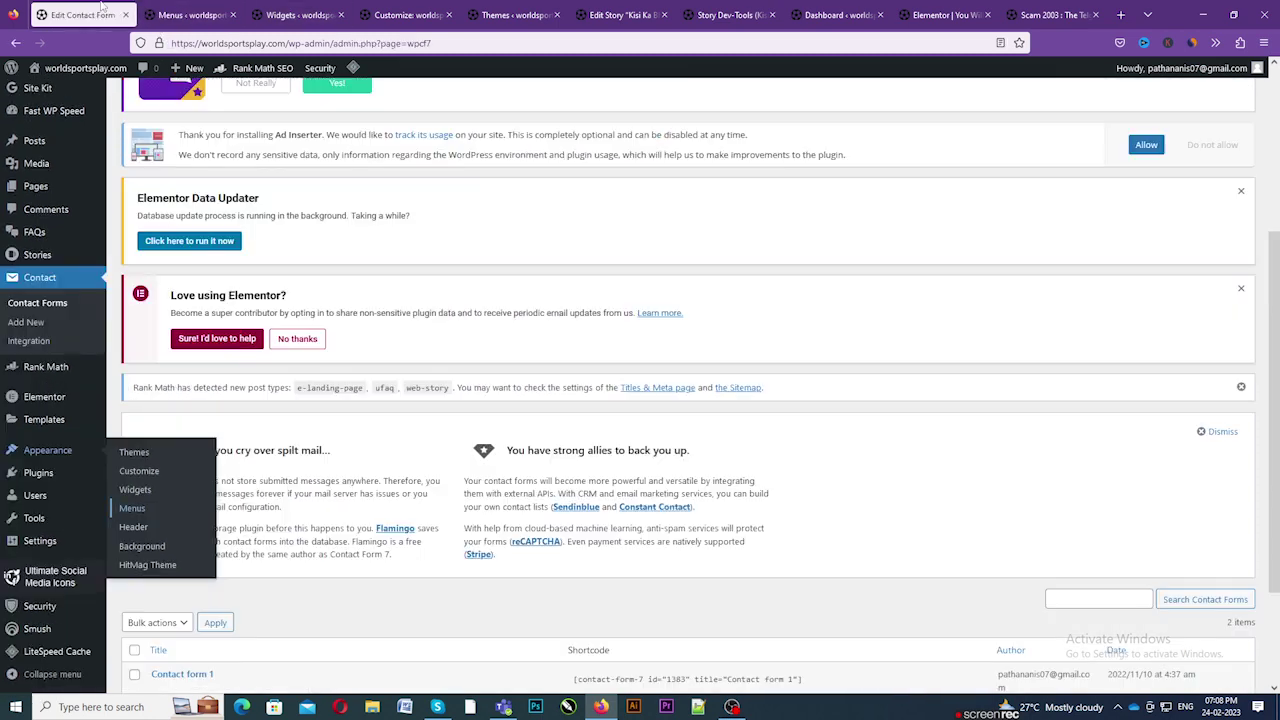
right_click(158, 570)
click(205, 348)
click(168, 10)
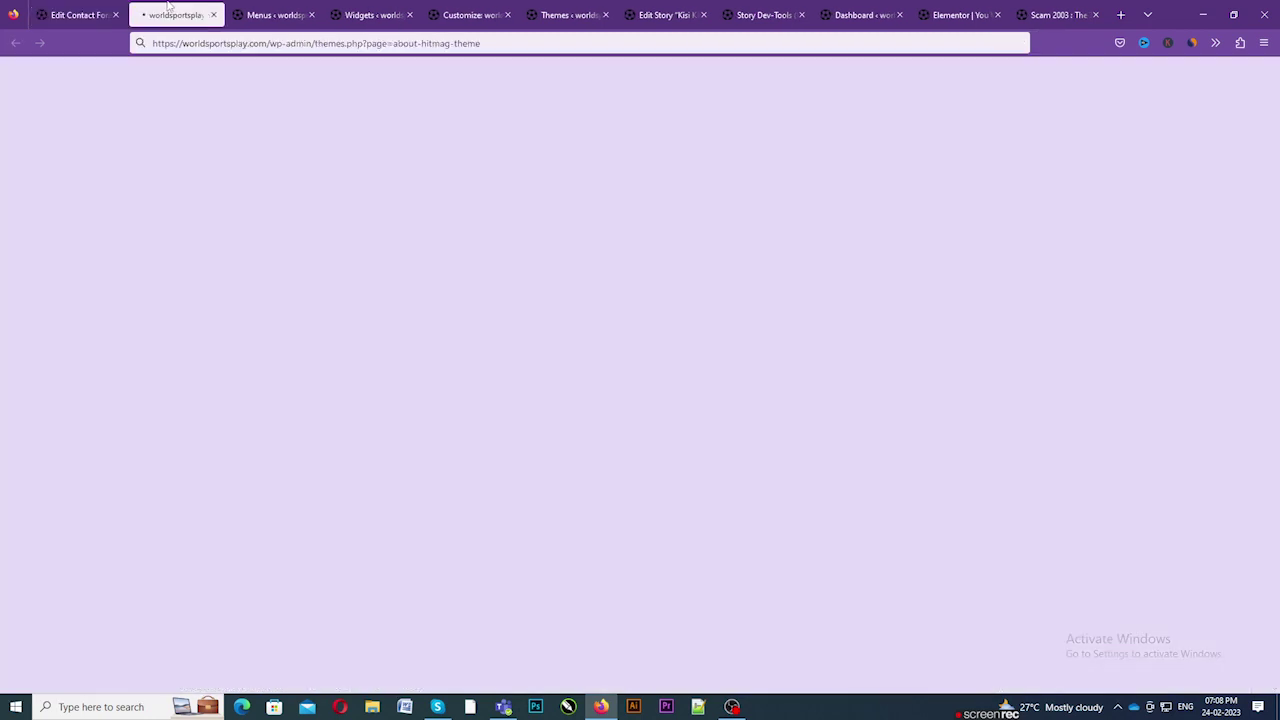
scroll(425, 341, down, 2)
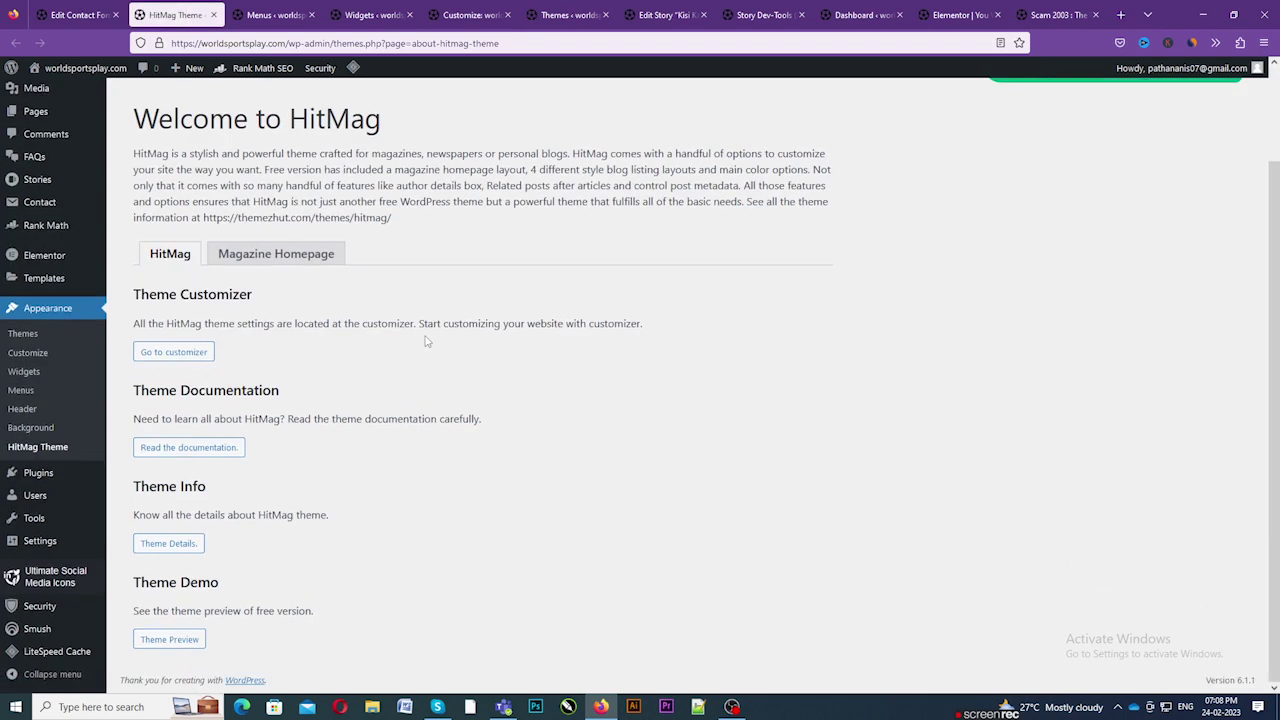
- Return to the Contact Forms tab and look over the dashboard entries, including Ultimate Social Media Icons, Security, Smush, LiteSpeed Cache, Templates and Settings
click(58, 20)
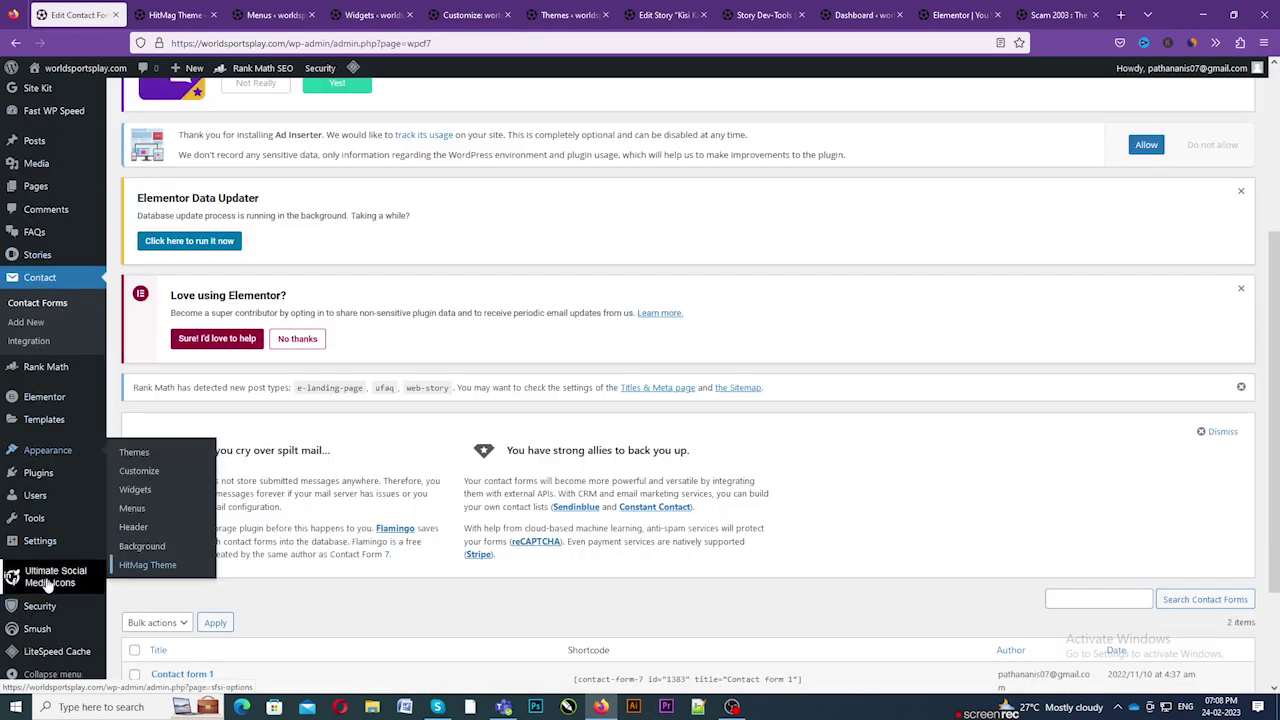
scroll(47, 587, down, 3)
mouse_move(41, 612)
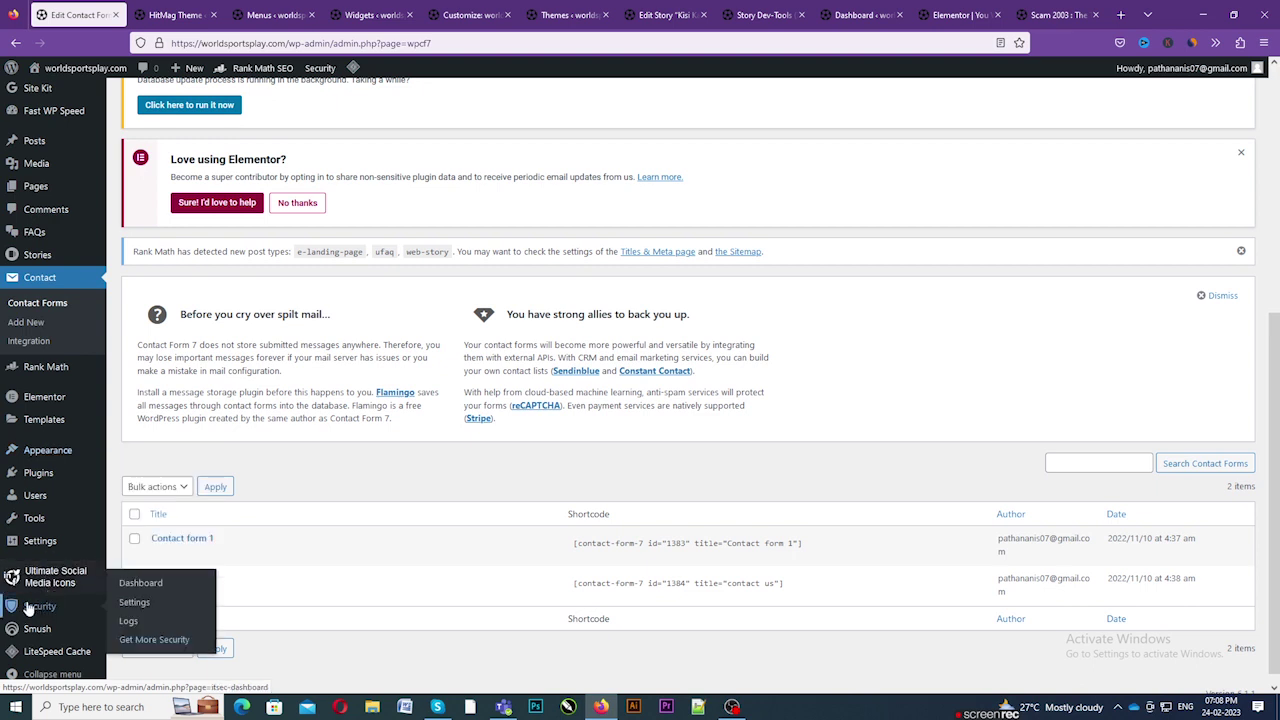
scroll(48, 640, down, 1)
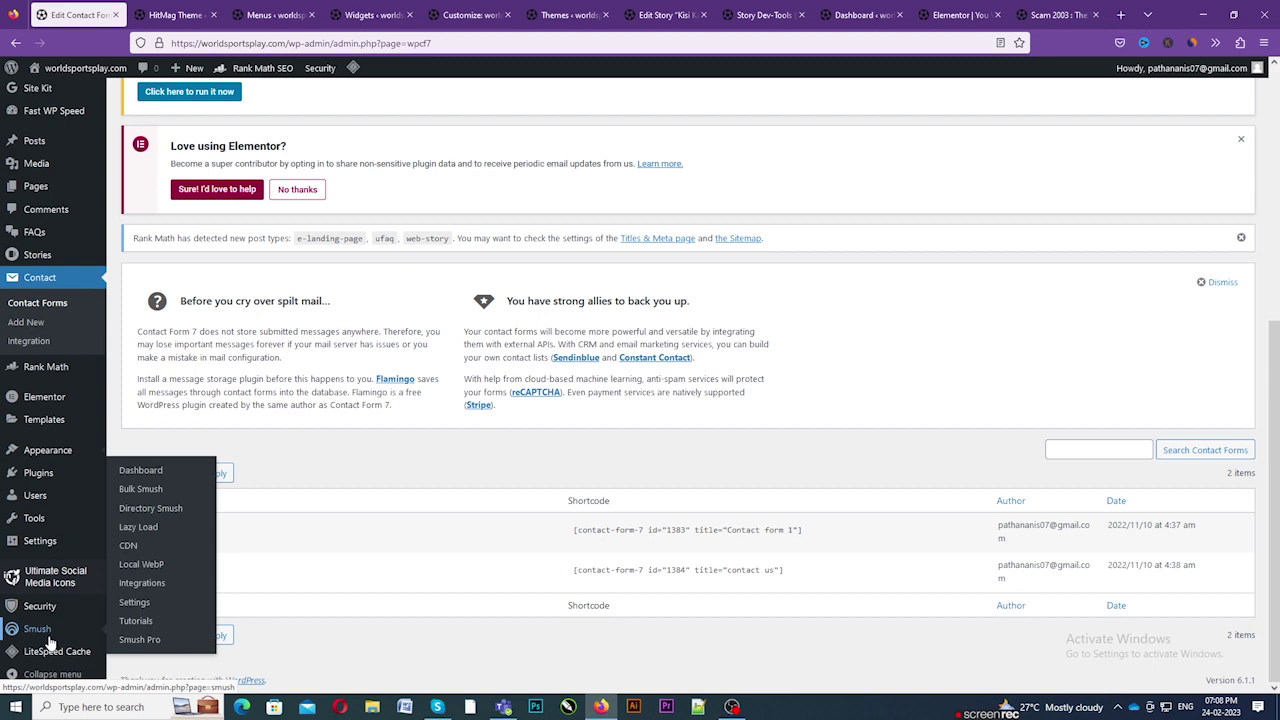
mouse_move(33, 662)
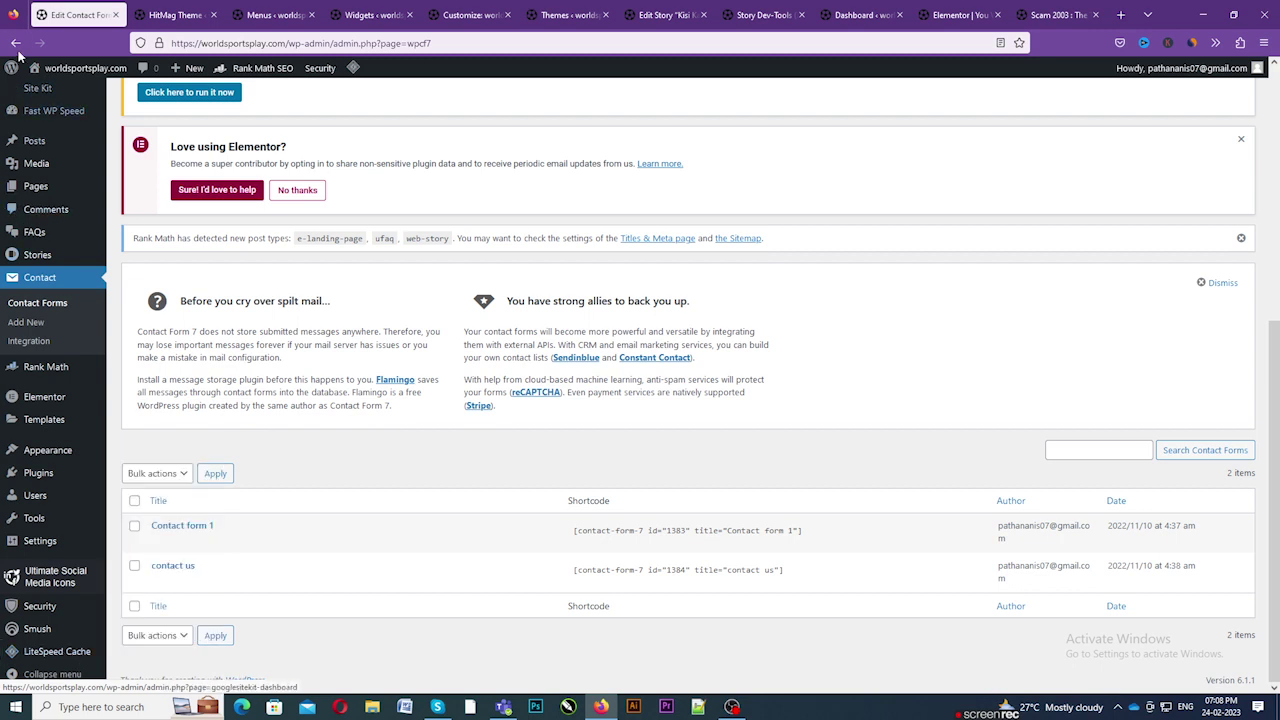
mouse_move(3, 392)
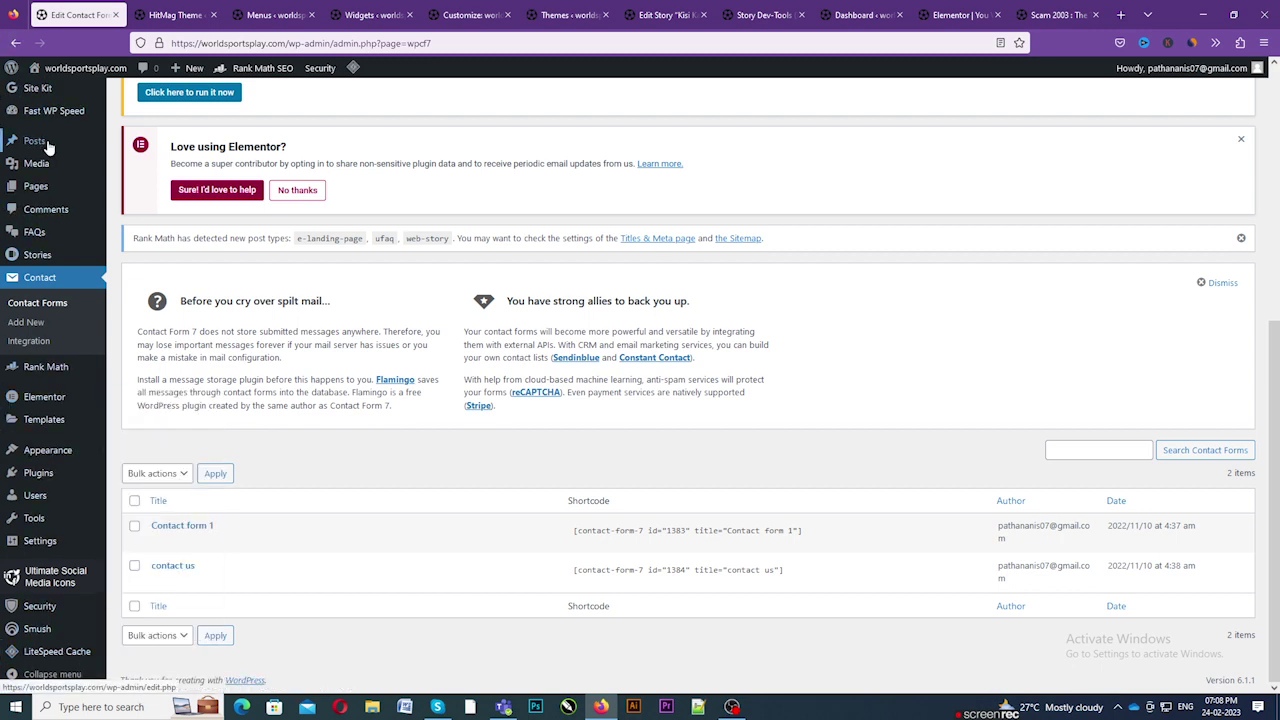
mouse_move(58, 202)
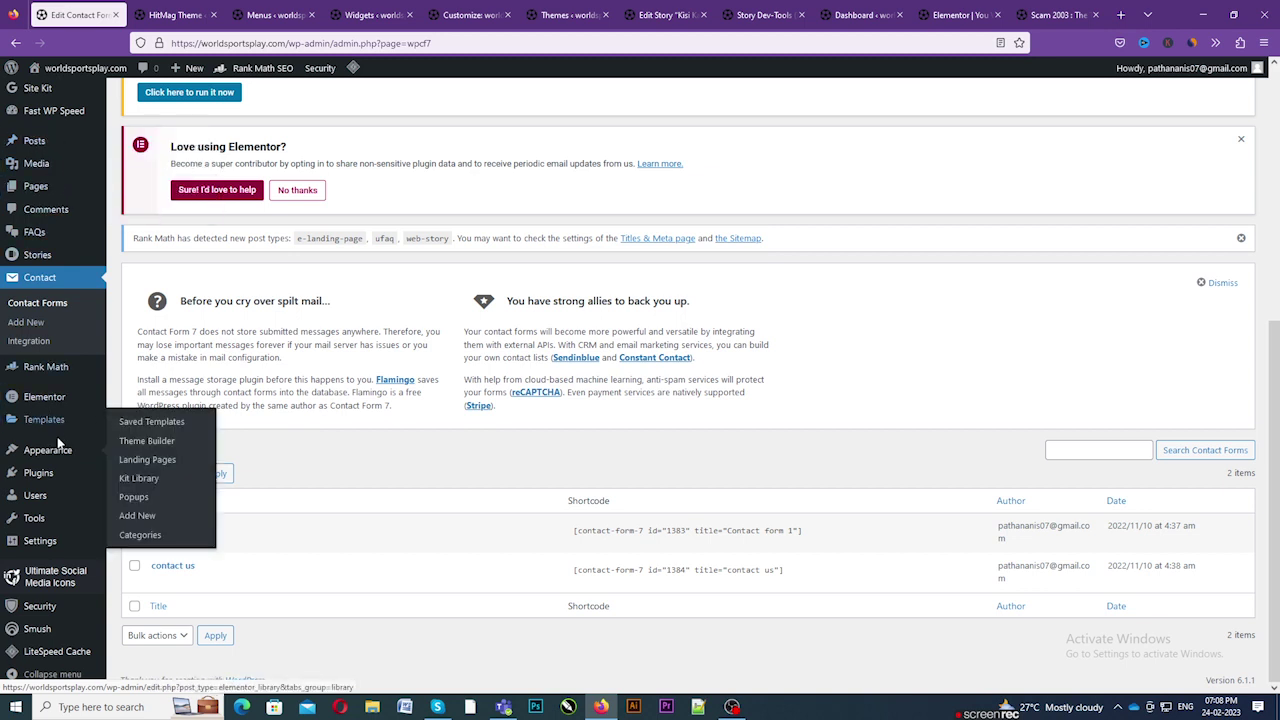
mouse_move(45, 460)
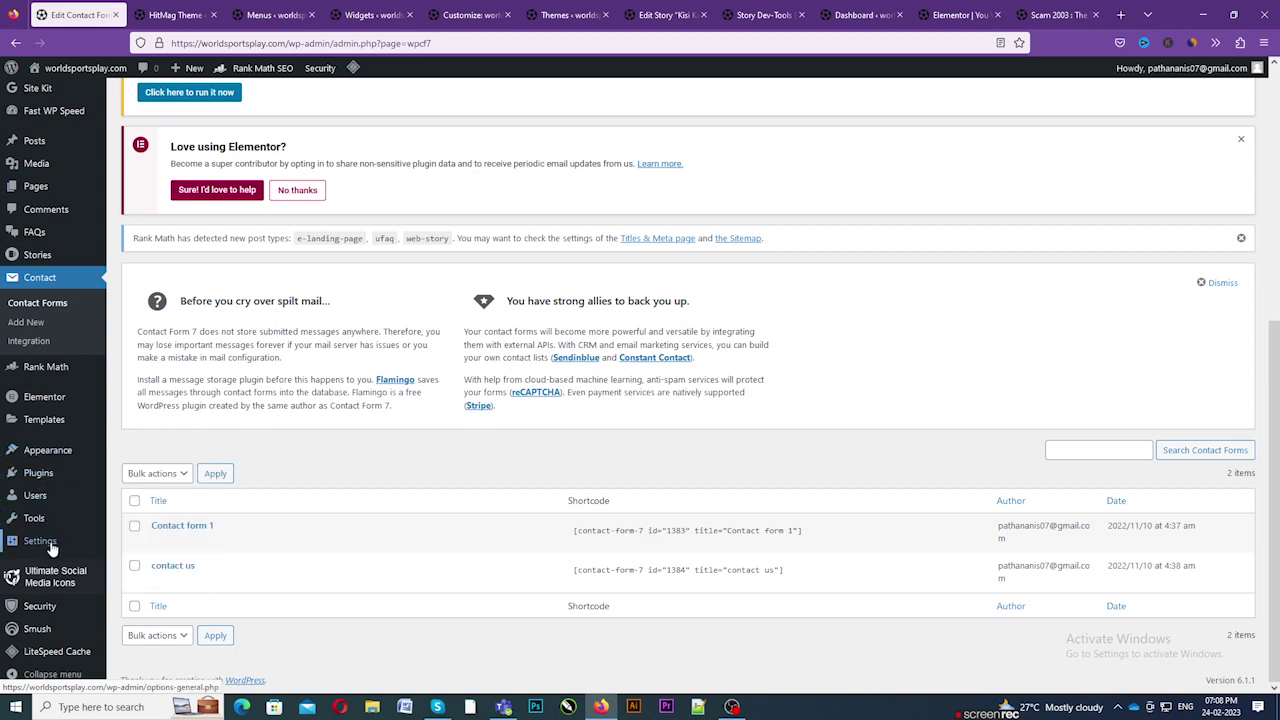
mouse_move(50, 548)
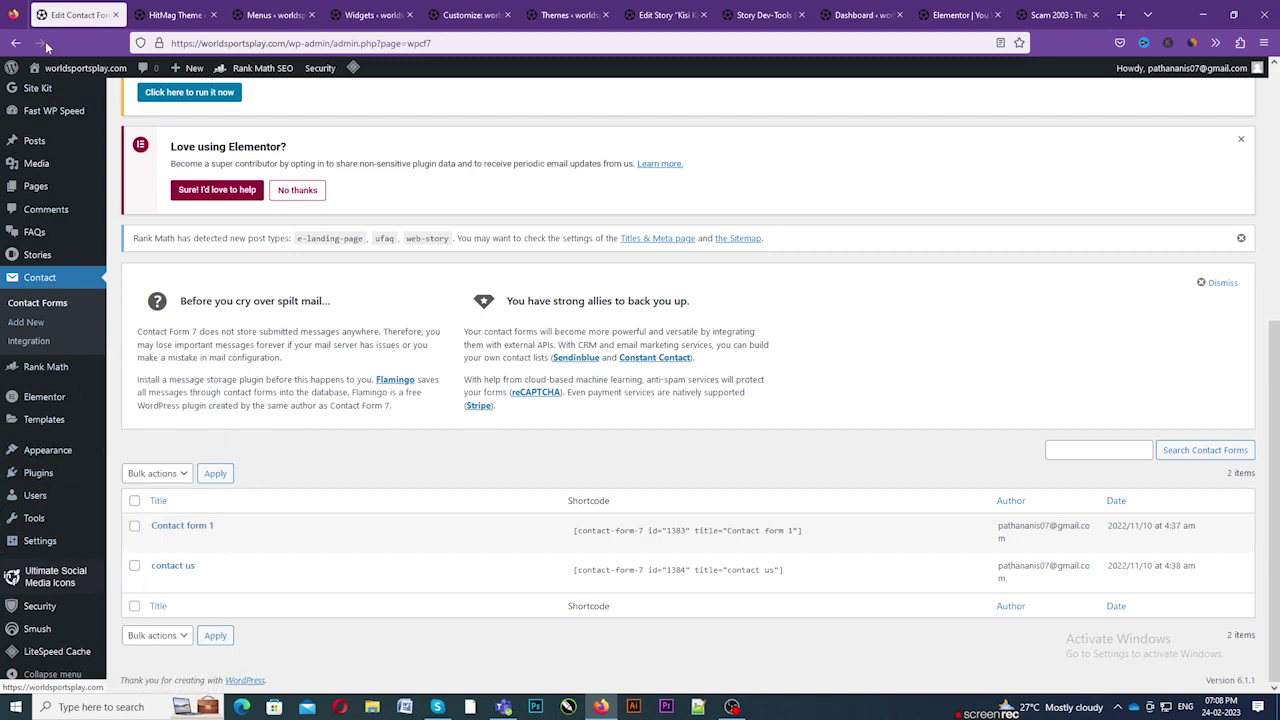
- Open the Installed Plugins page from the Contact Forms tab in a new tab and look through the plugin list
mouse_move(35, 522)
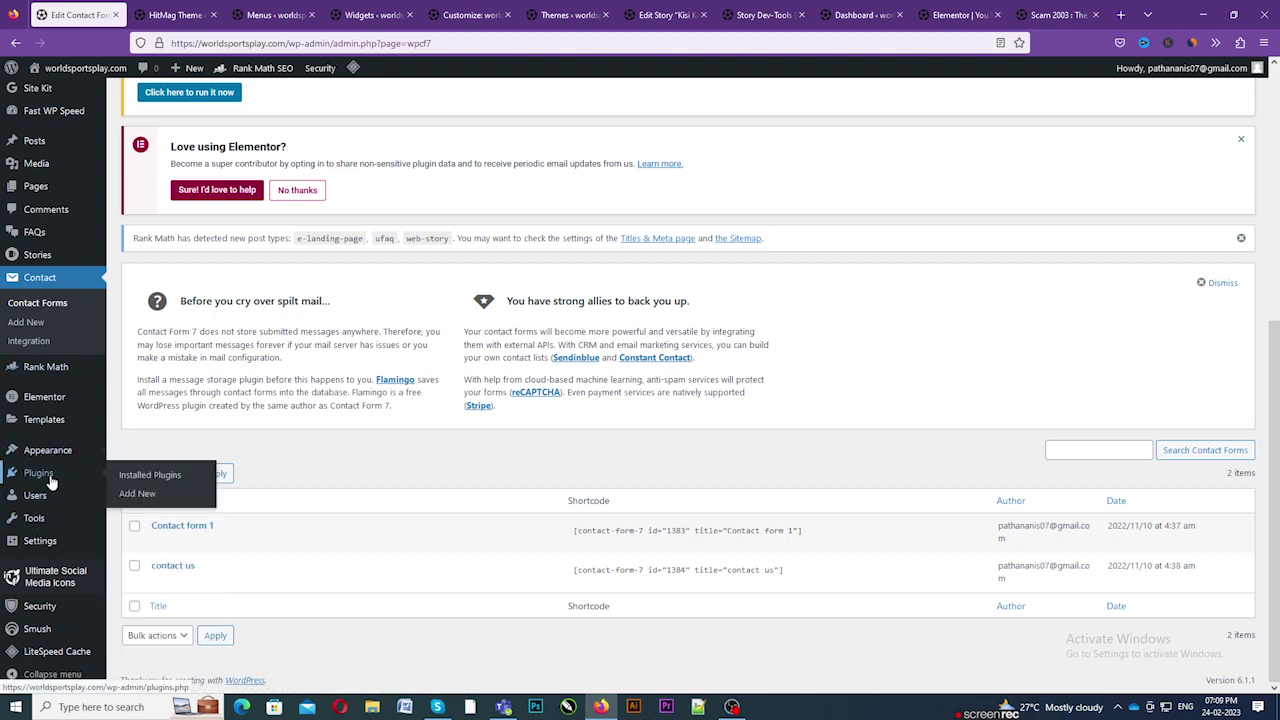
right_click(127, 478)
click(172, 486)
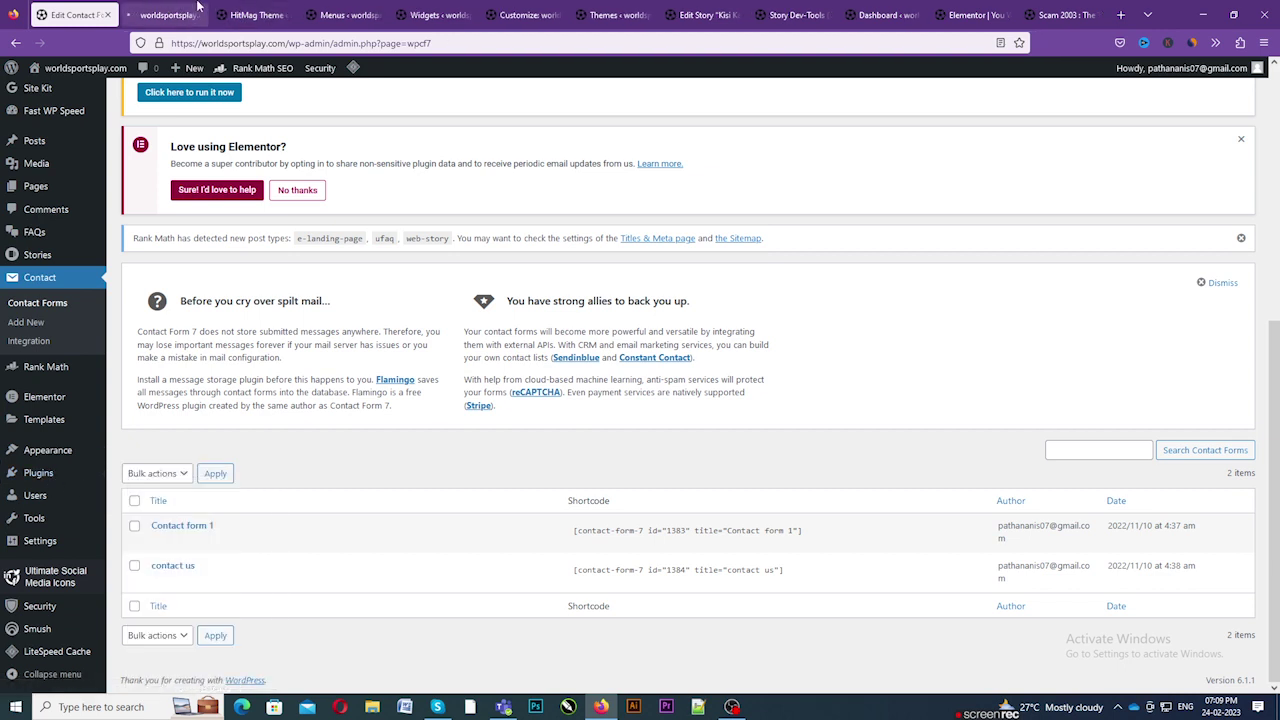
click(174, 12)
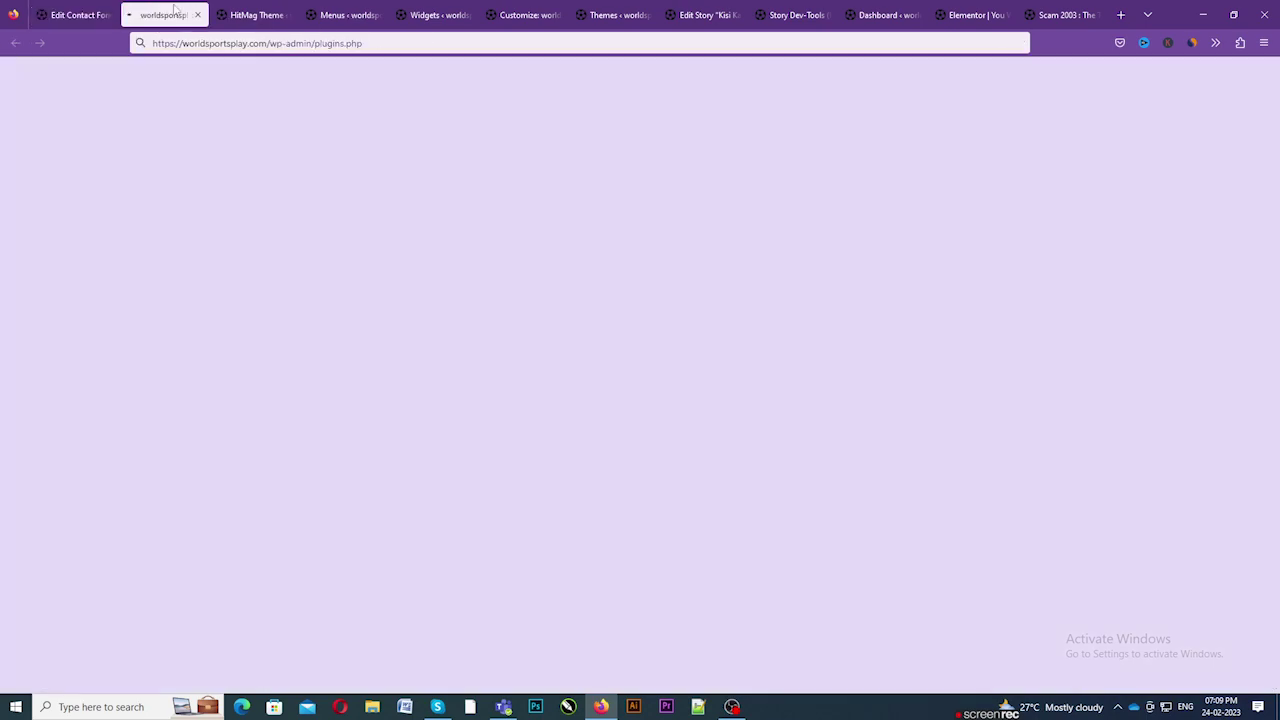
scroll(363, 325, down, 5)
scroll(363, 325, up, 5)
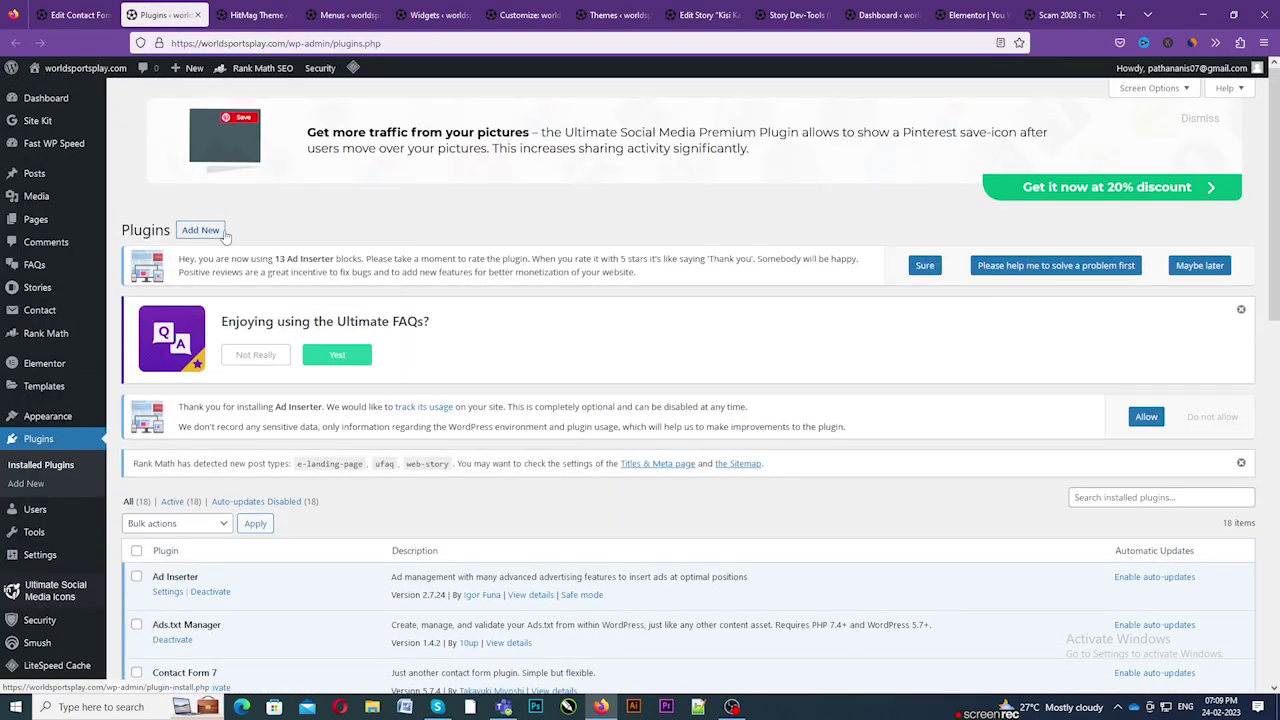
- Open the page for adding new plugins and look through the featured plugins
click(198, 238)
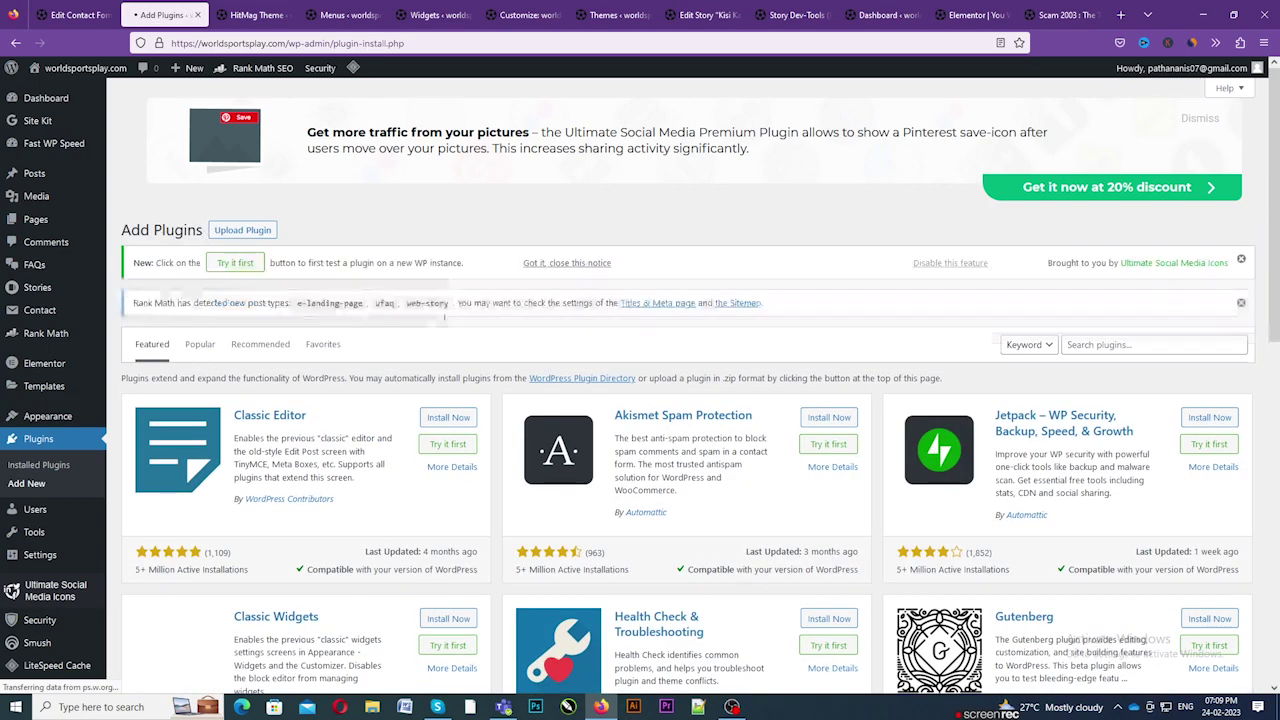
scroll(168, 368, down, 5)
scroll(168, 368, up, 3)
scroll(800, 397, down, 3)
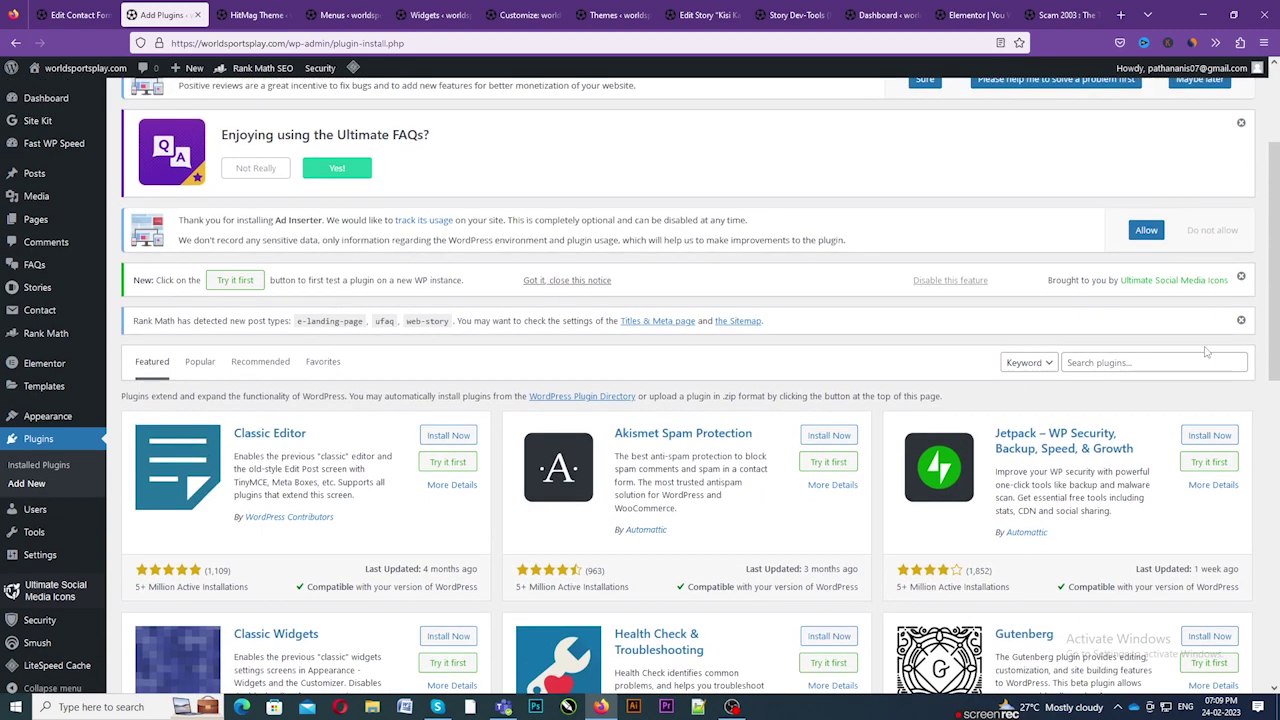
- Search the plugin directory for "ads", switch to the suggested term "ads.txt manager", and view the matching plugins
click(1090, 362)
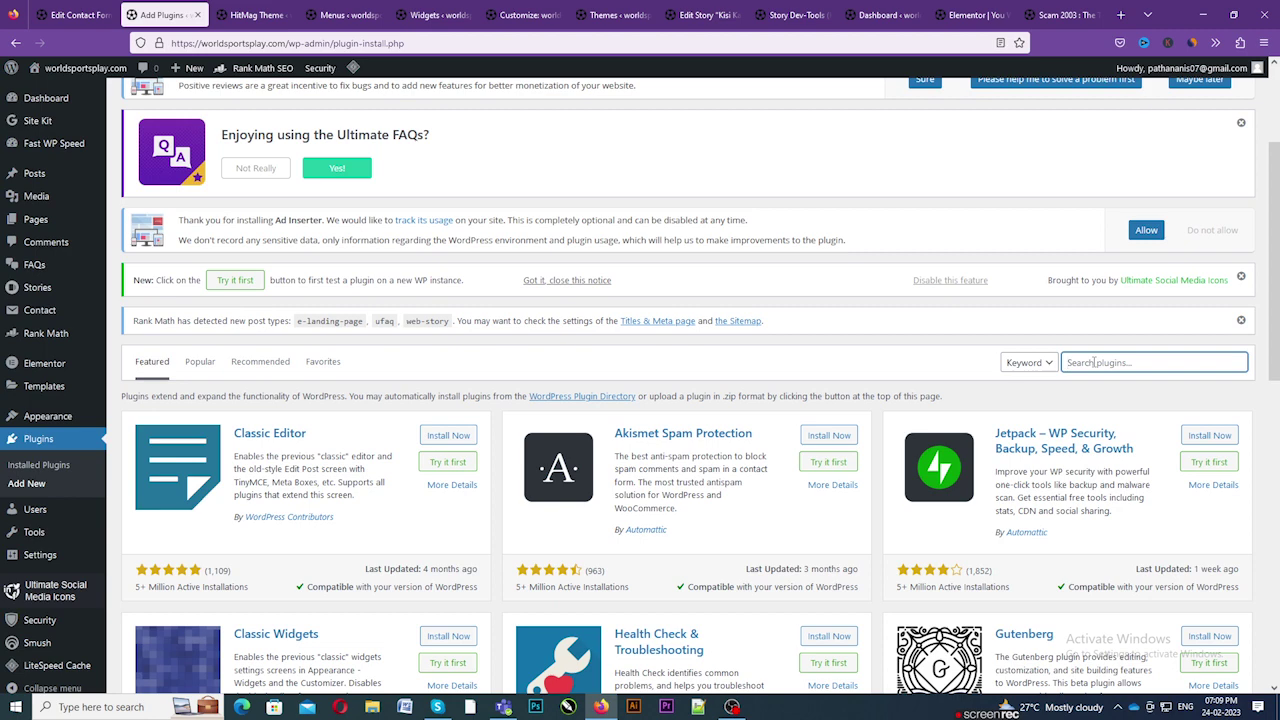
text(ads)
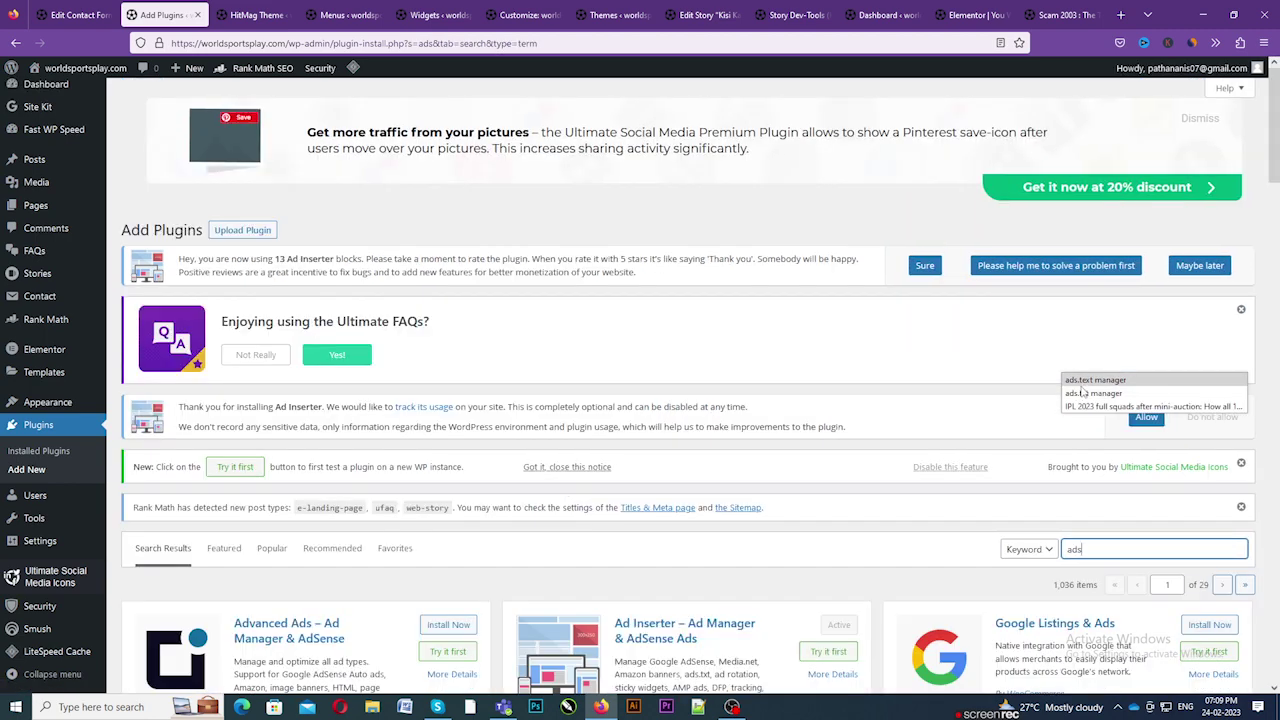
click(1080, 392)
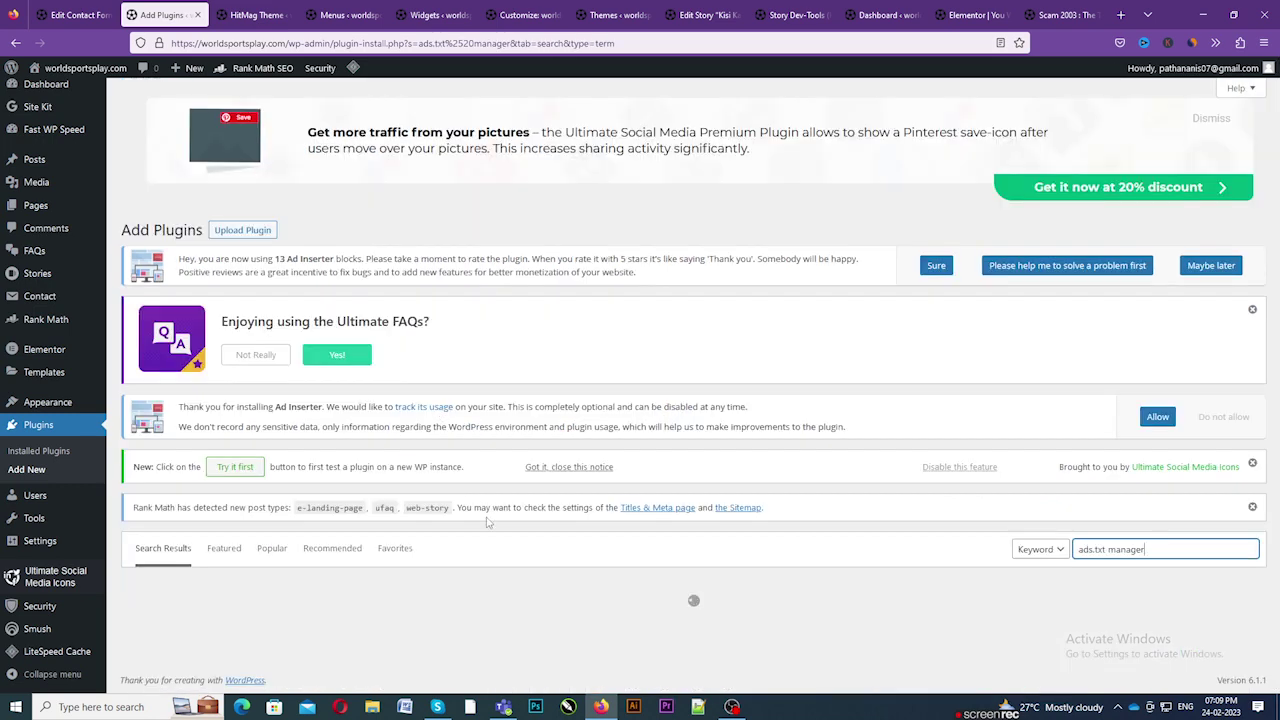
scroll(694, 535, down, 3)
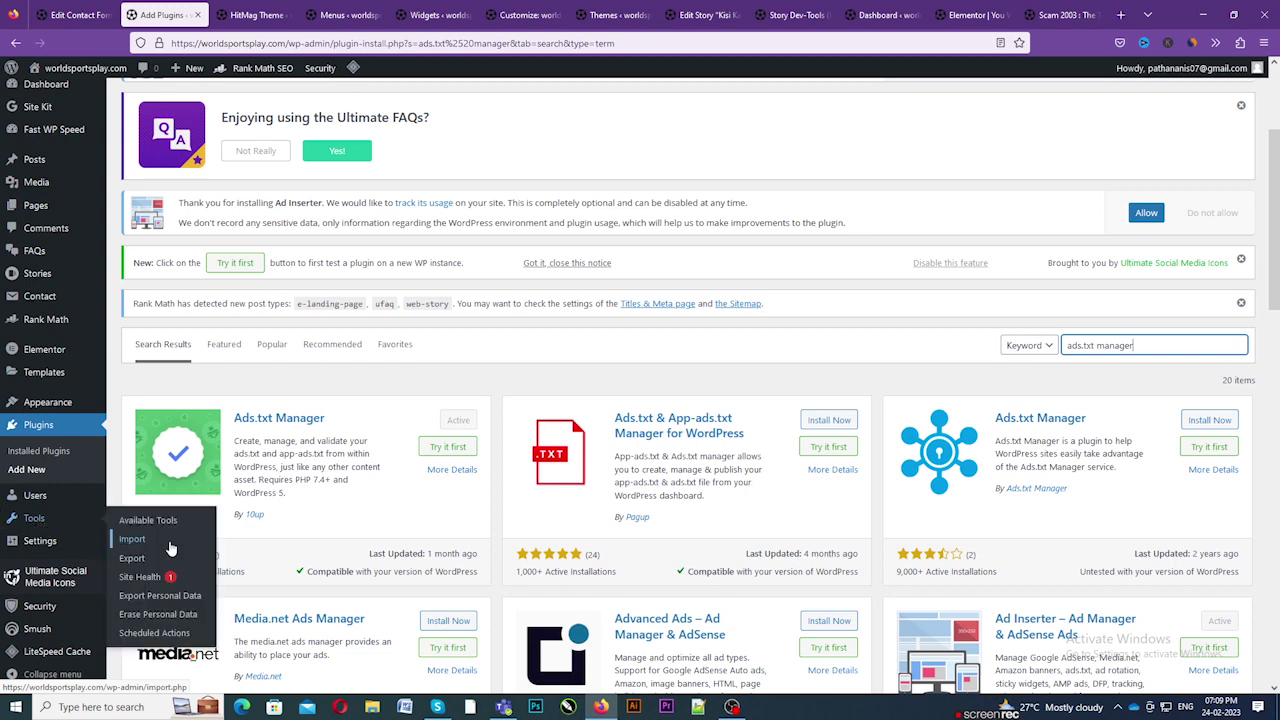
- Look over the Settings and Rank Math submenu entries and browse further through the ads.txt manager plugin results
scroll(55, 565, down, 2)
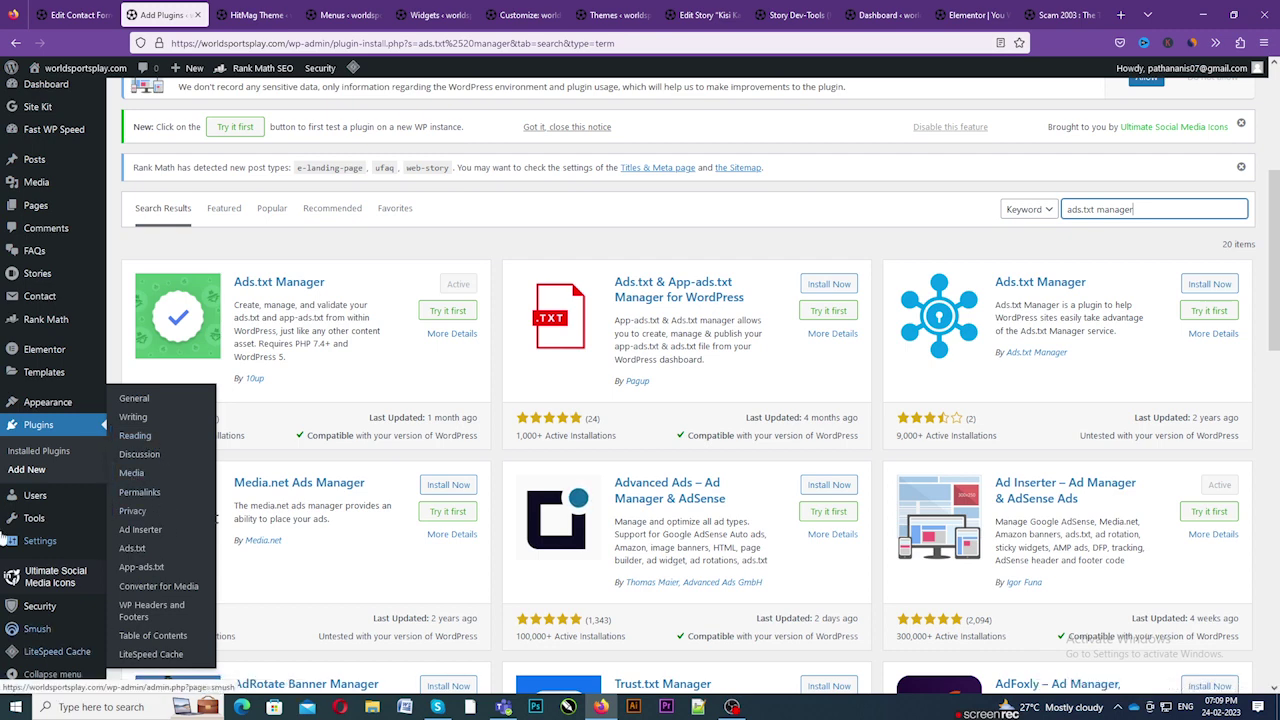
scroll(352, 510, up, 3)
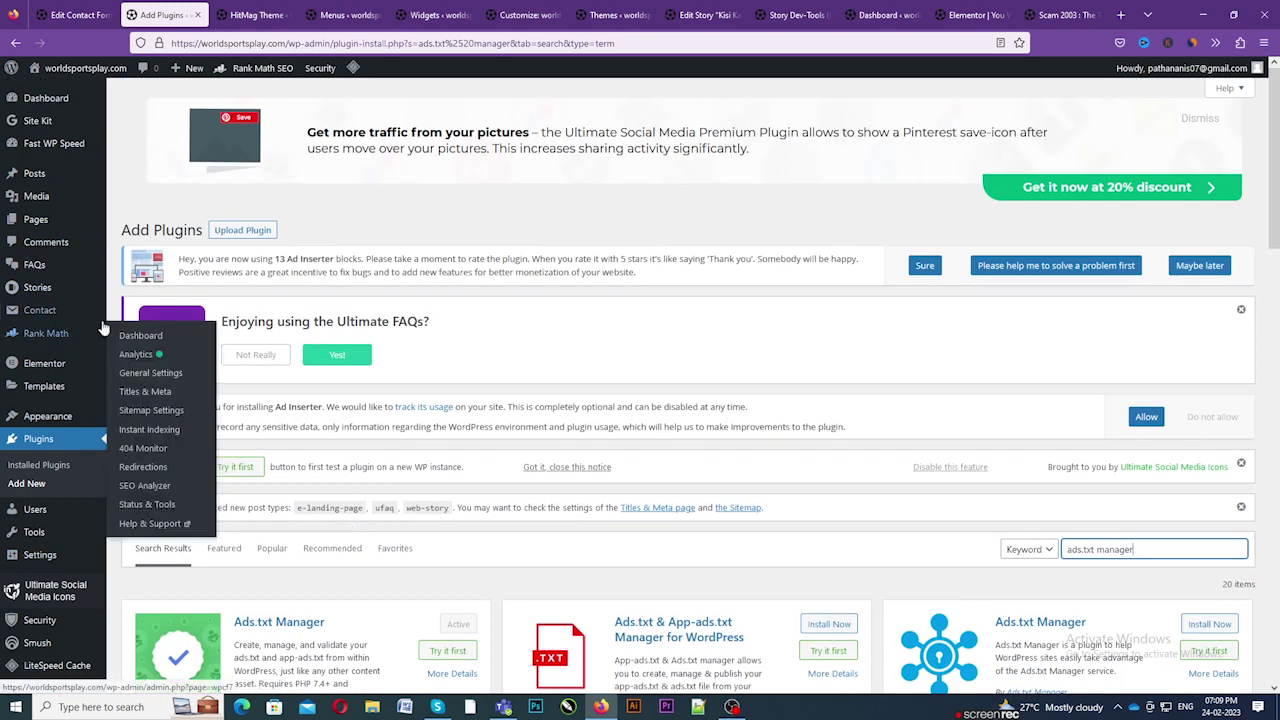
mouse_move(103, 327)
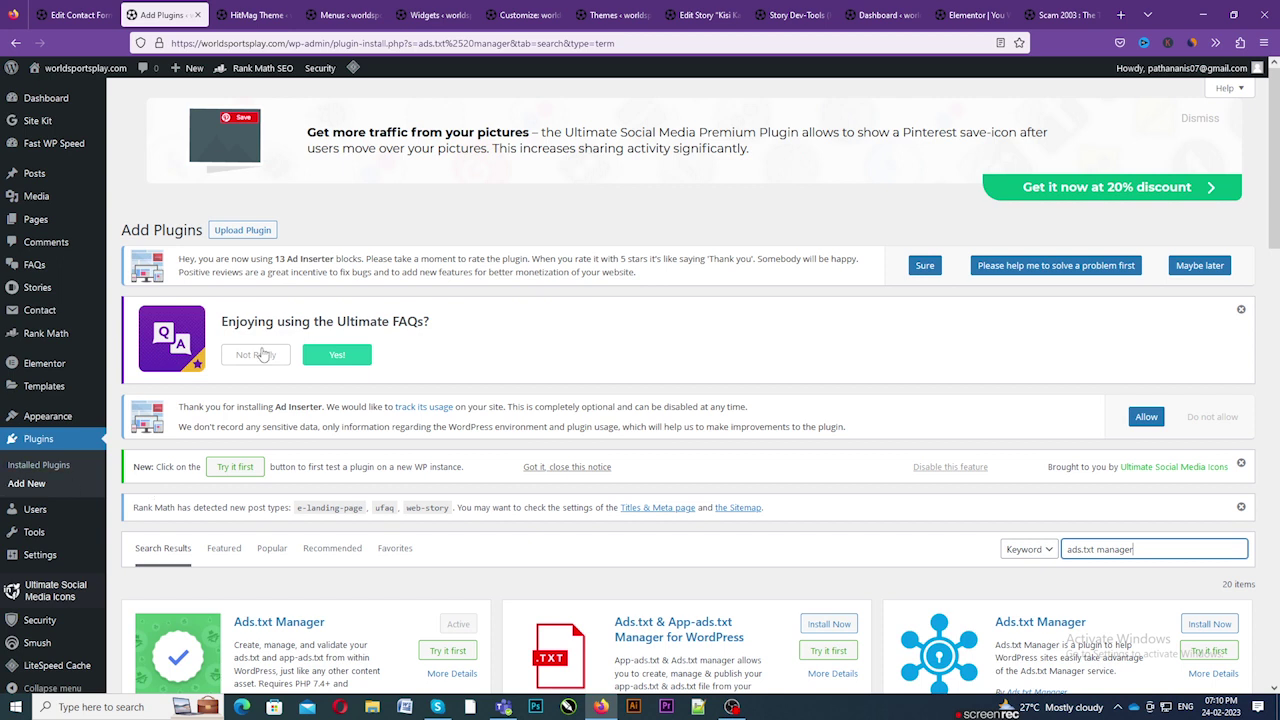
scroll(257, 270, down, 10)
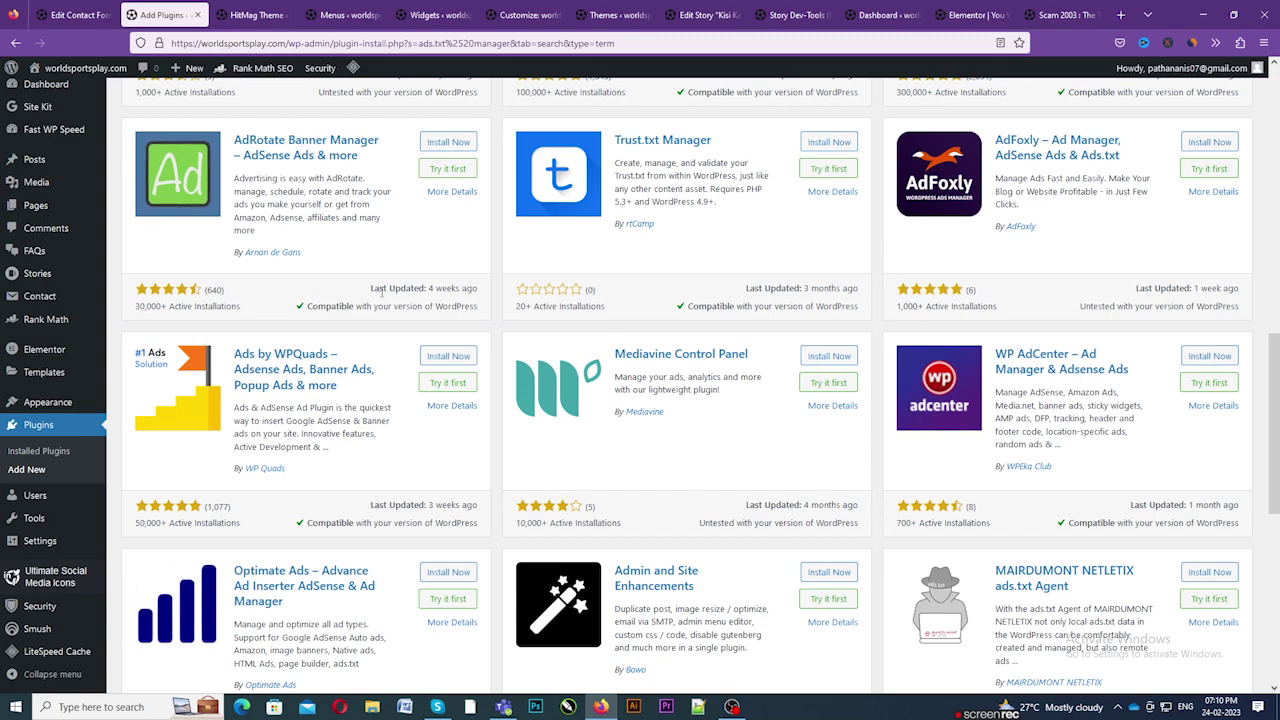
scroll(373, 308, down, 6)
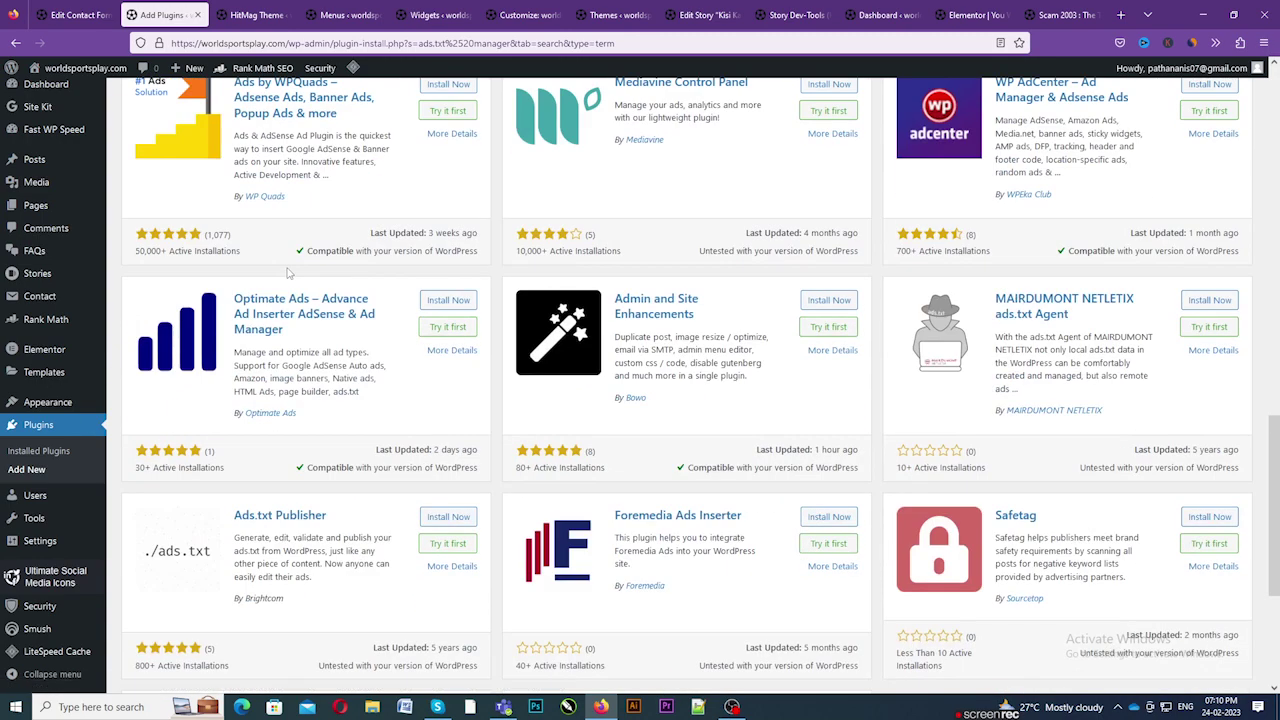